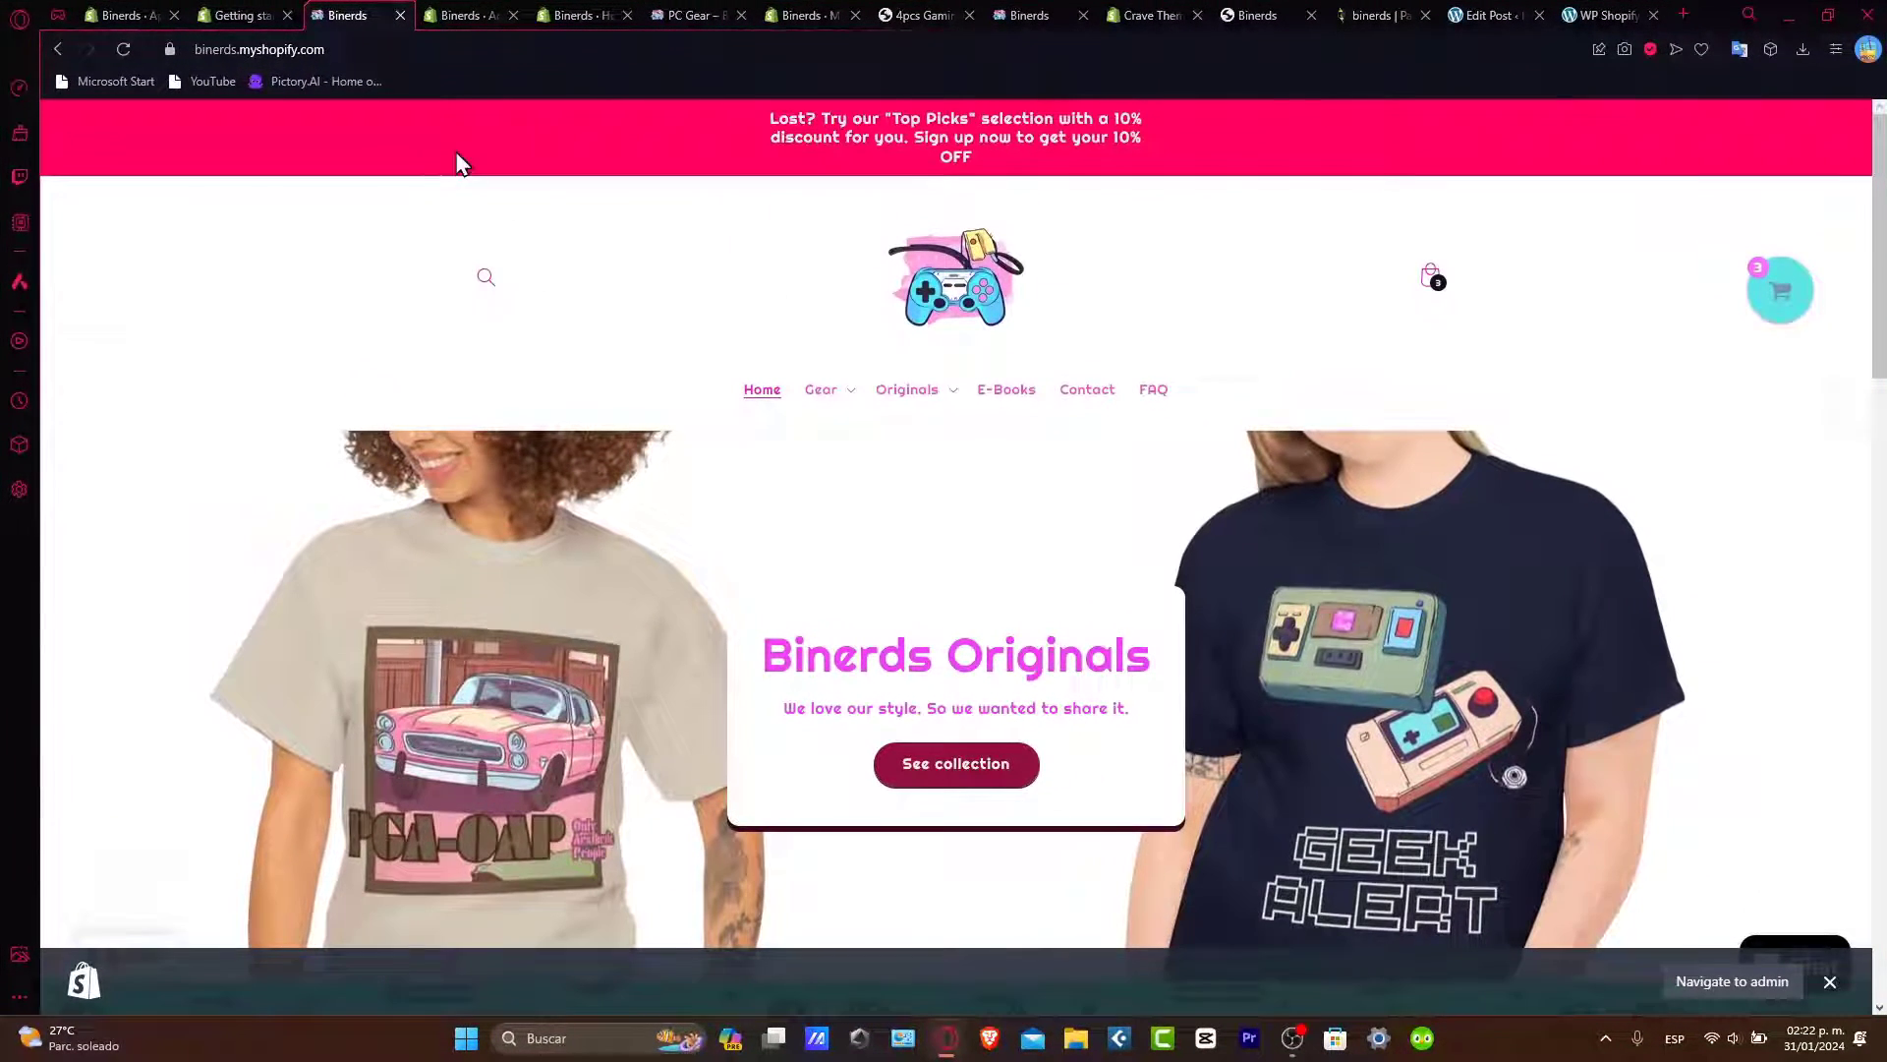
Return to the admin, close Settings, and browse the Themes page showing Updated copy of Crave
left_click(106, 14)
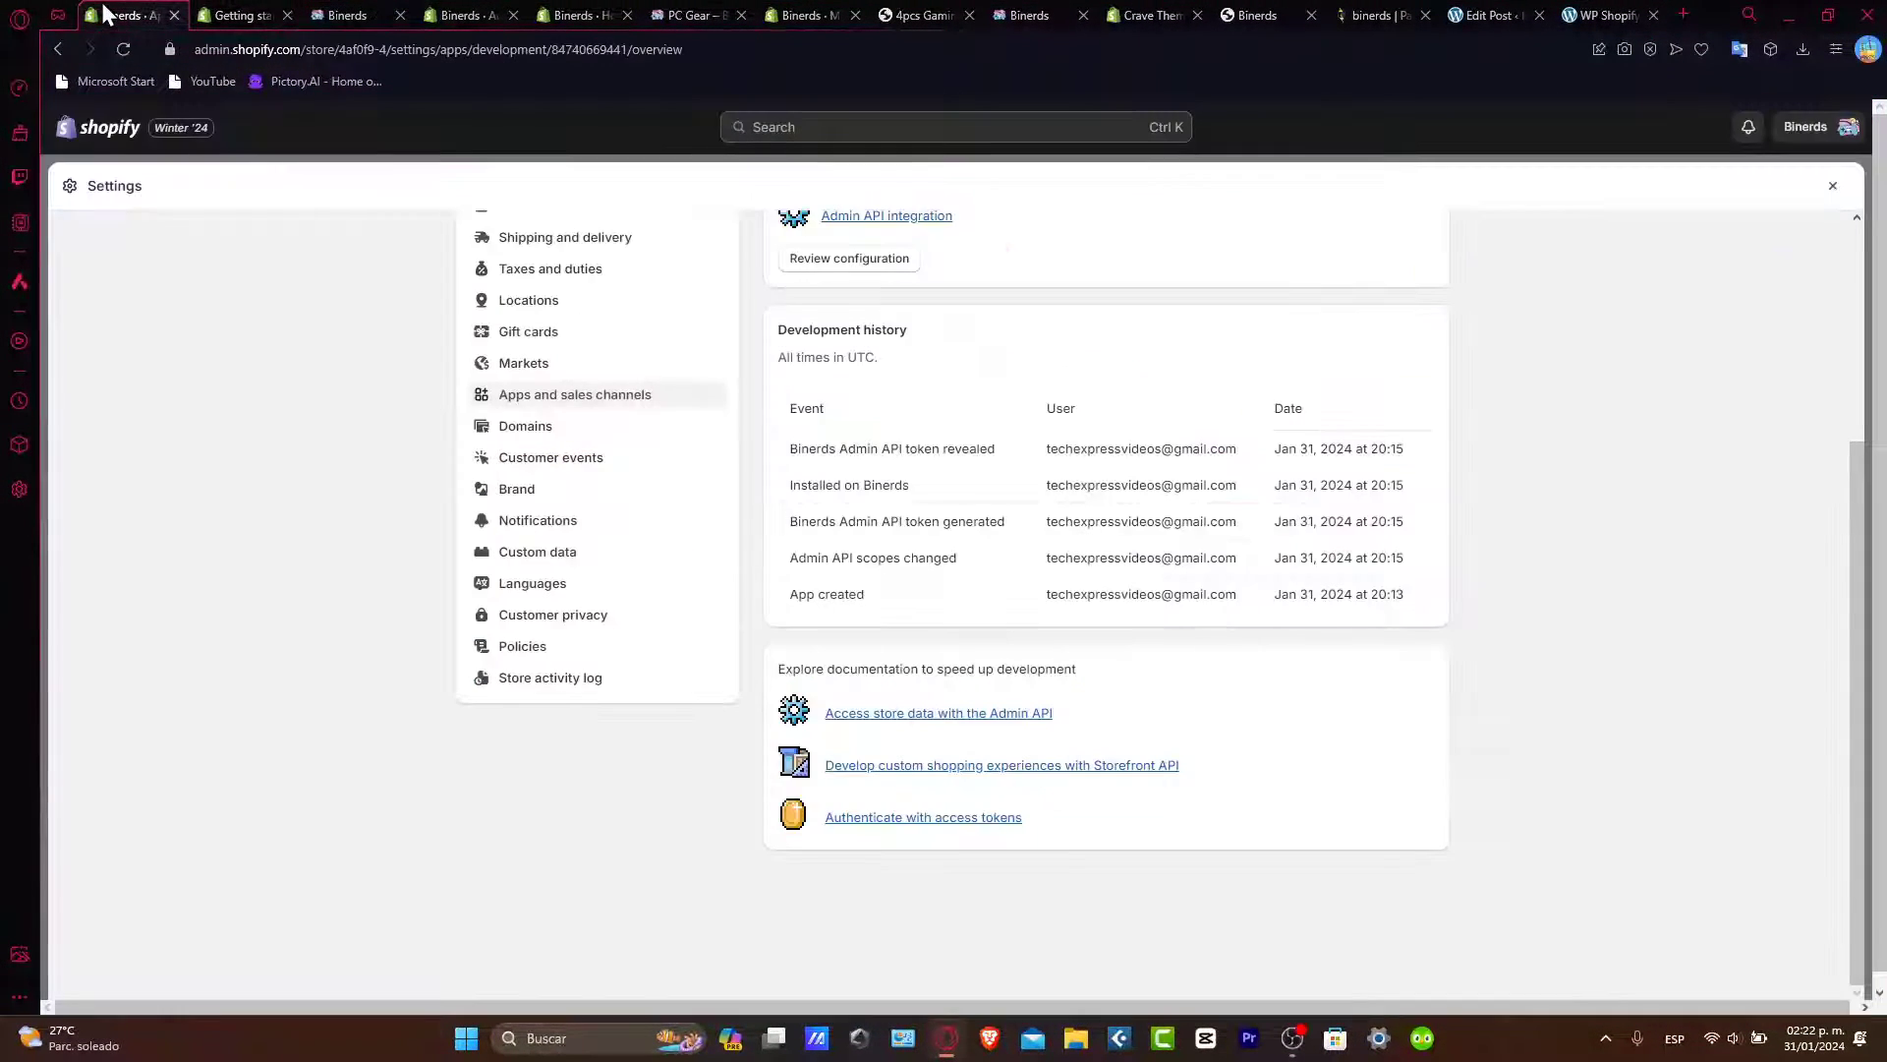
left_click(1834, 187)
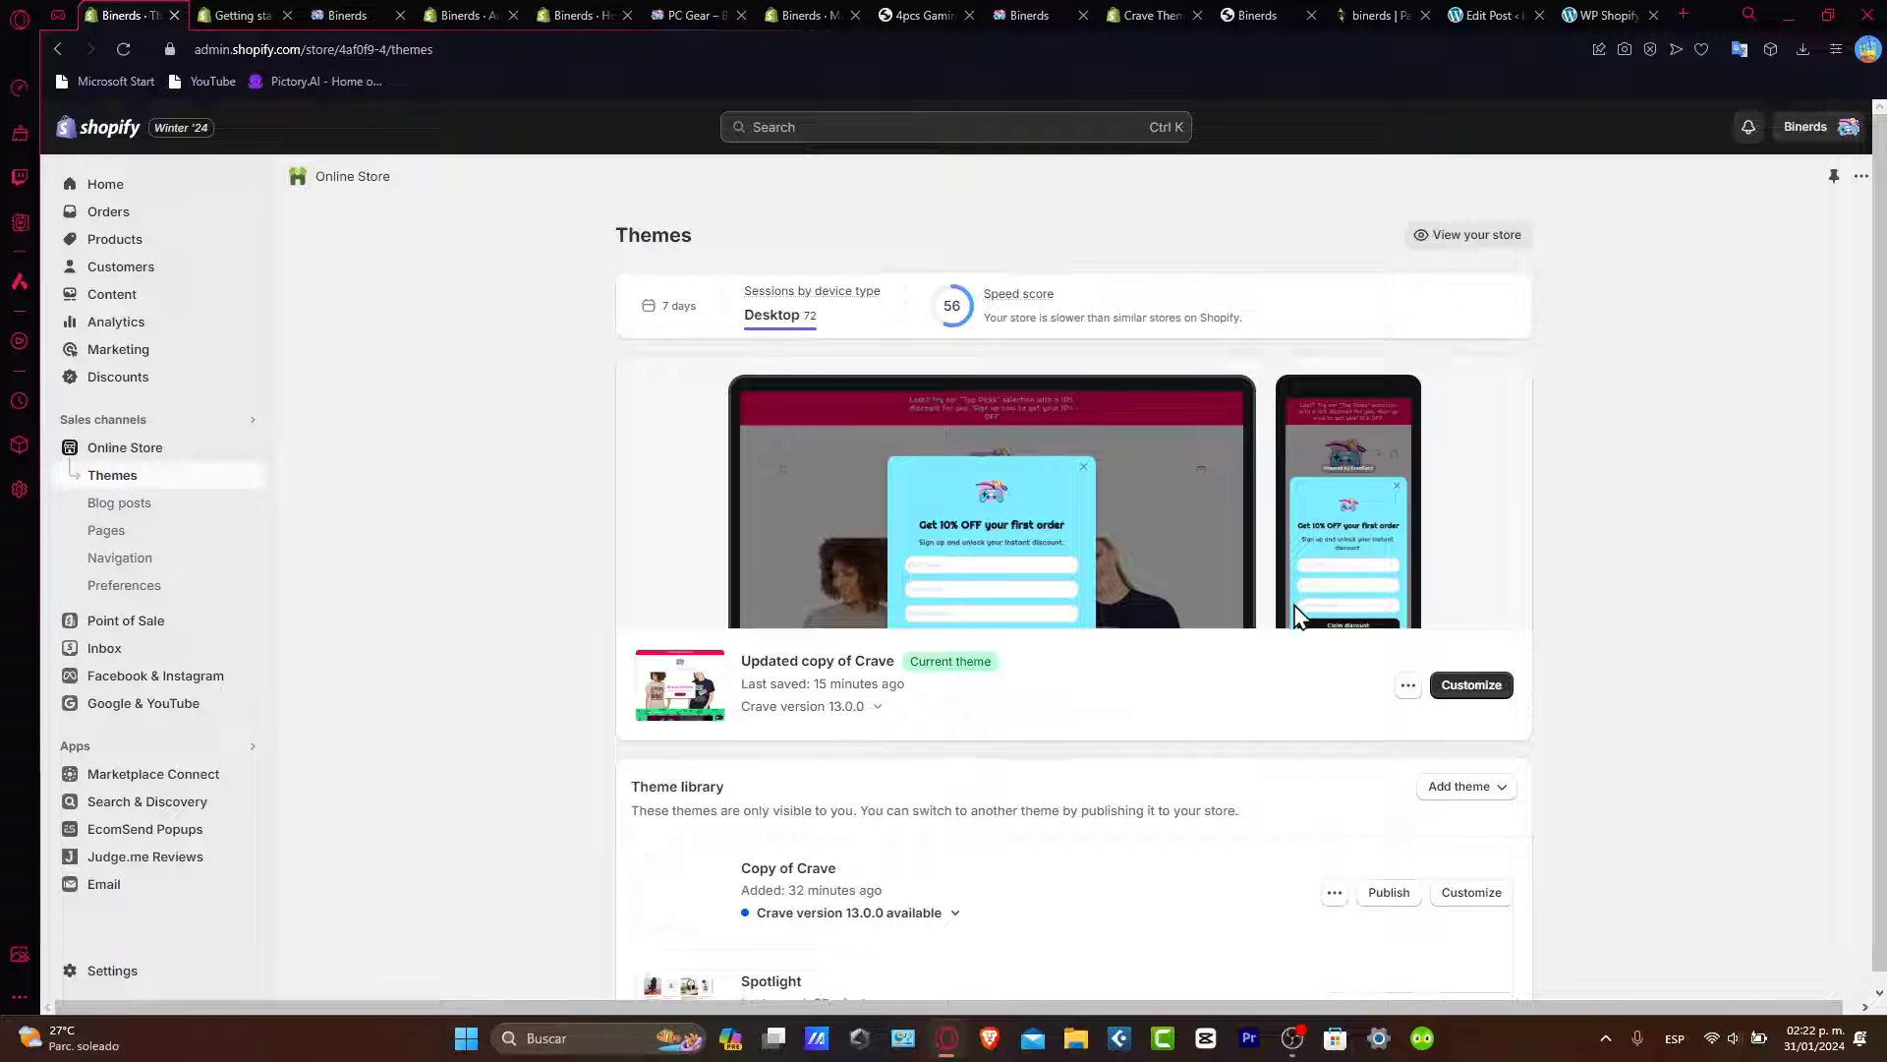
scroll(1305, 659, "down", 7)
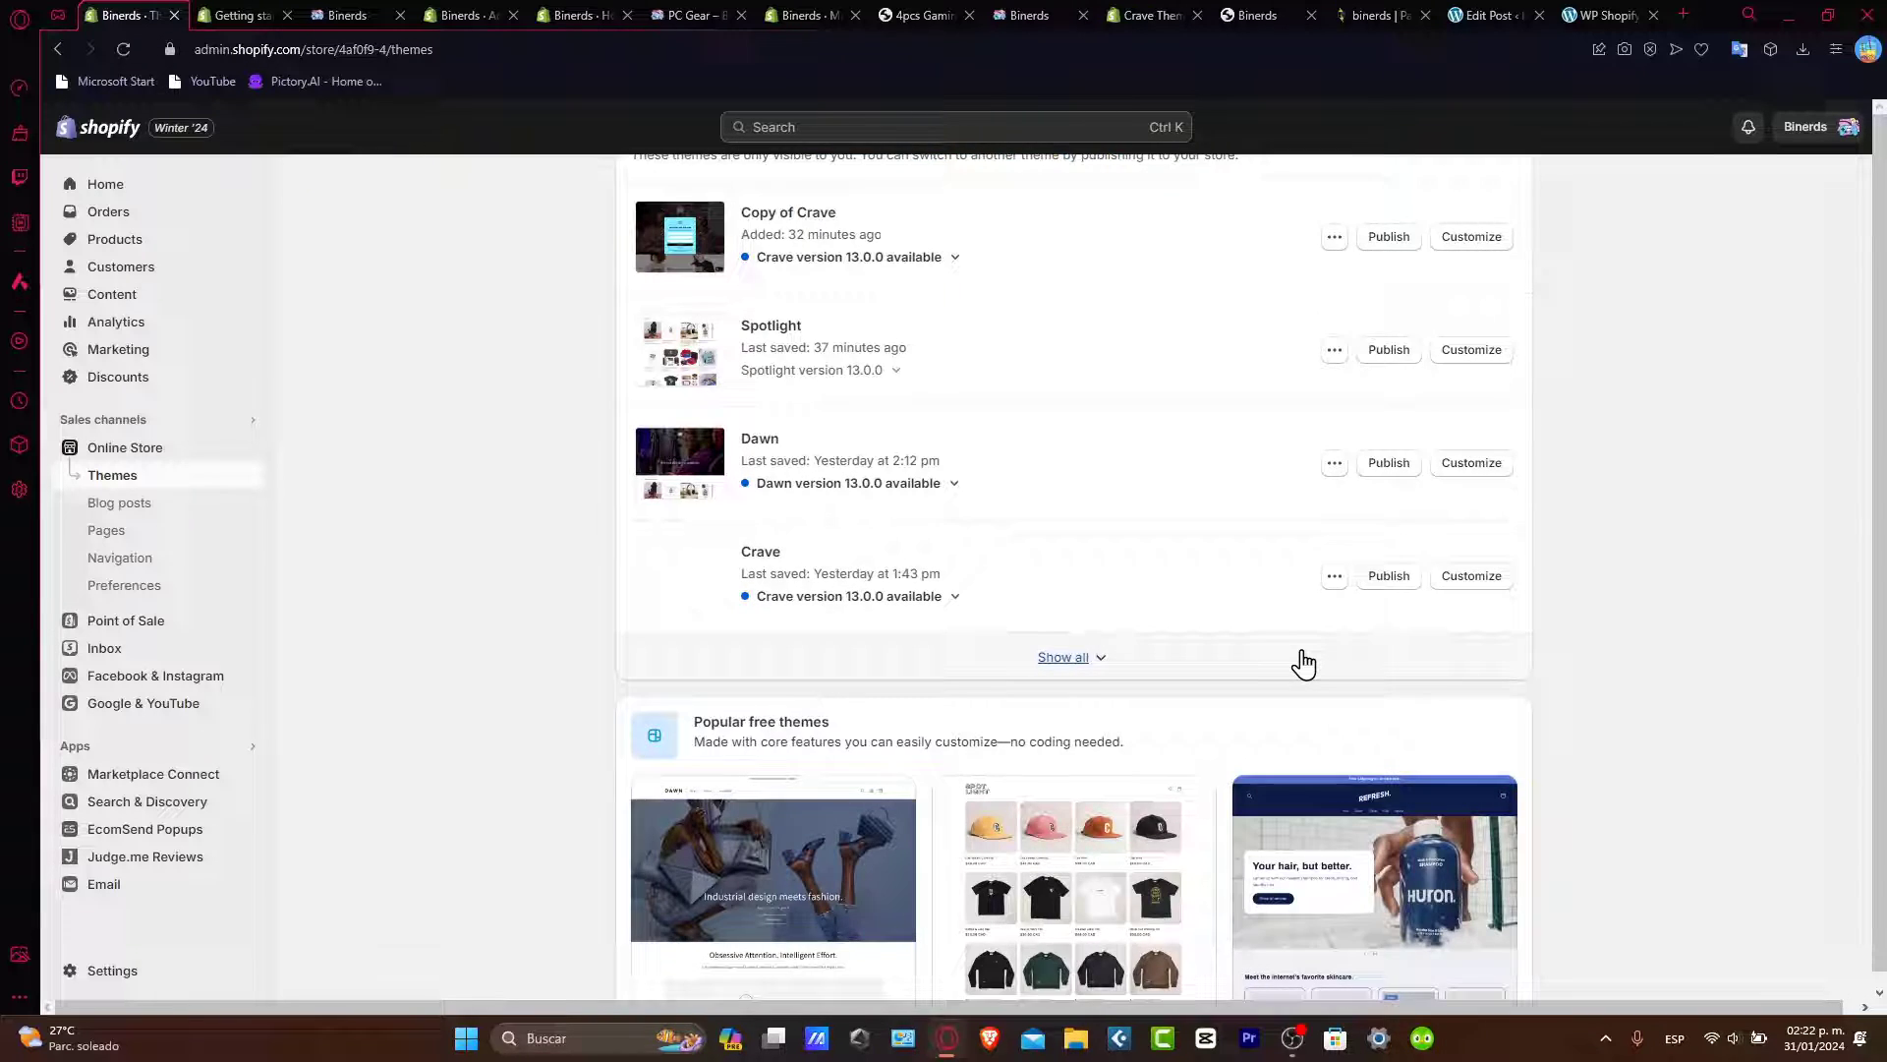
scroll(1308, 662, "up", 7)
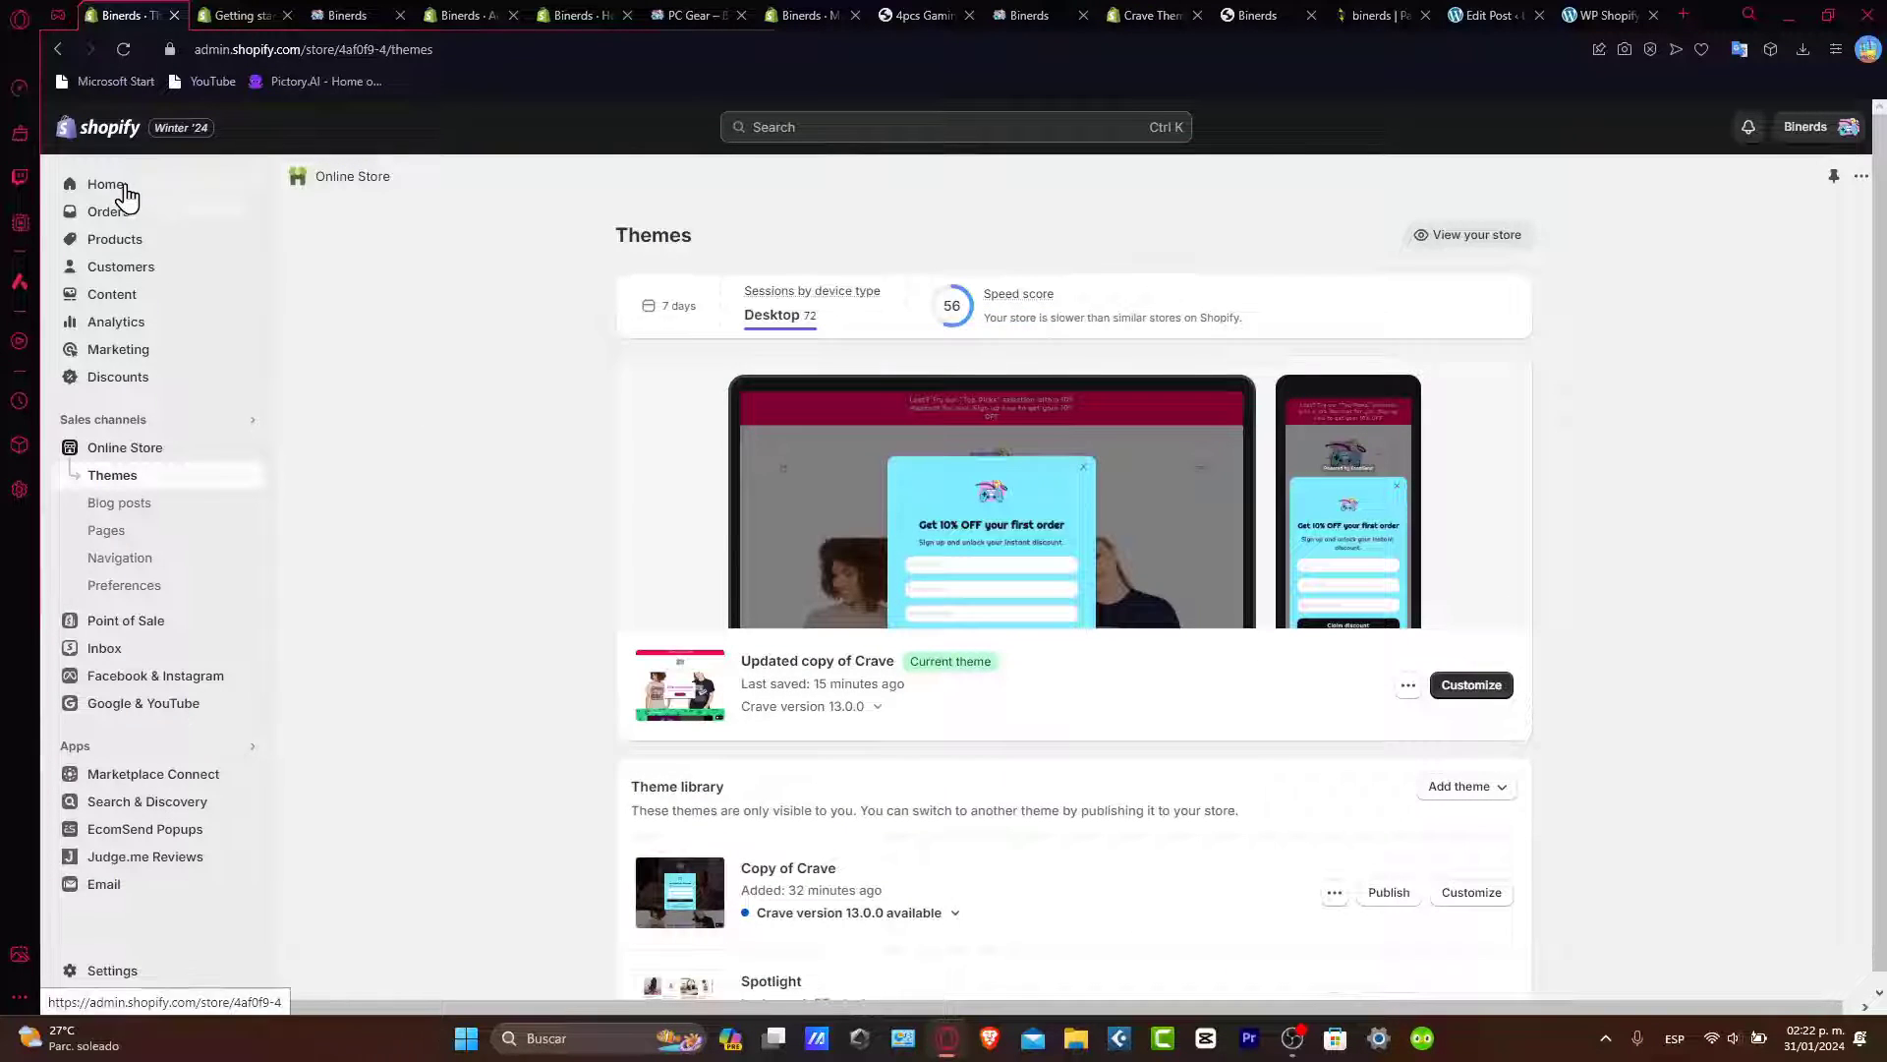
Look over the admin Home dashboard, then go to the store's Products list
left_click(121, 189)
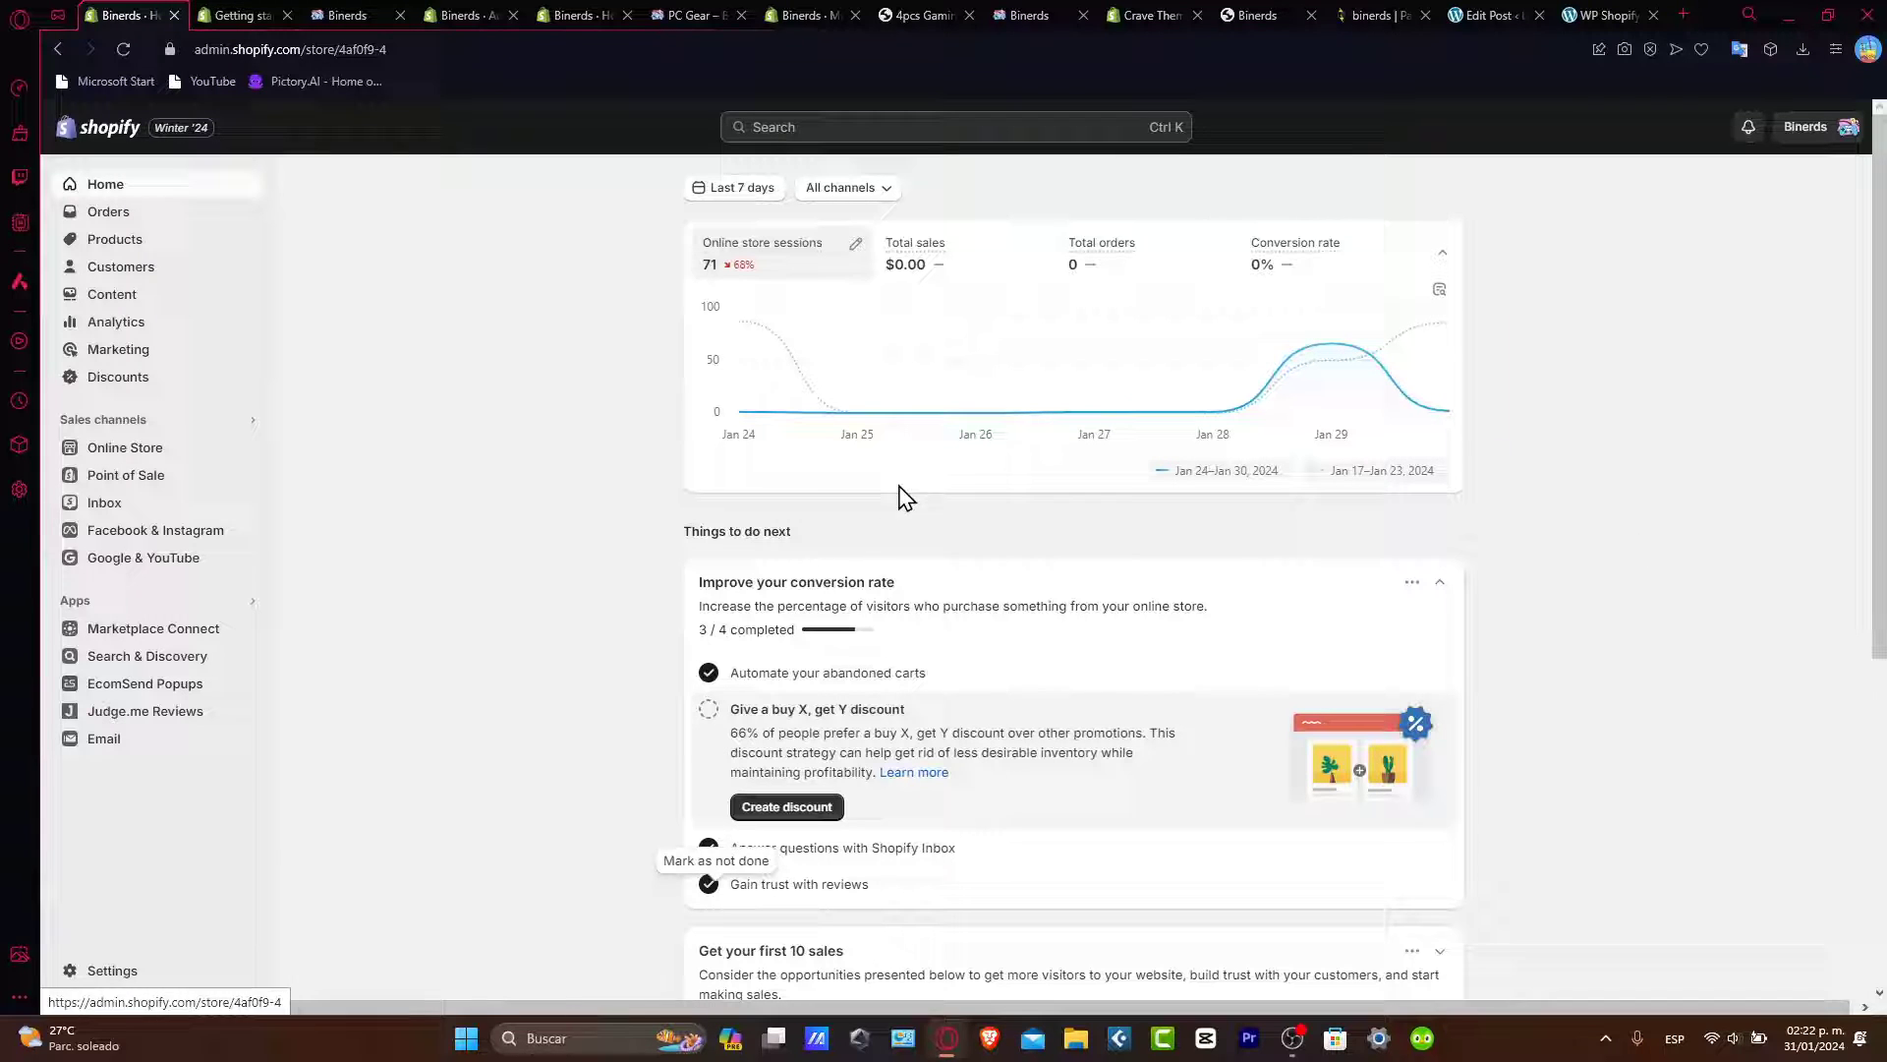
scroll(1499, 565, "down", 3)
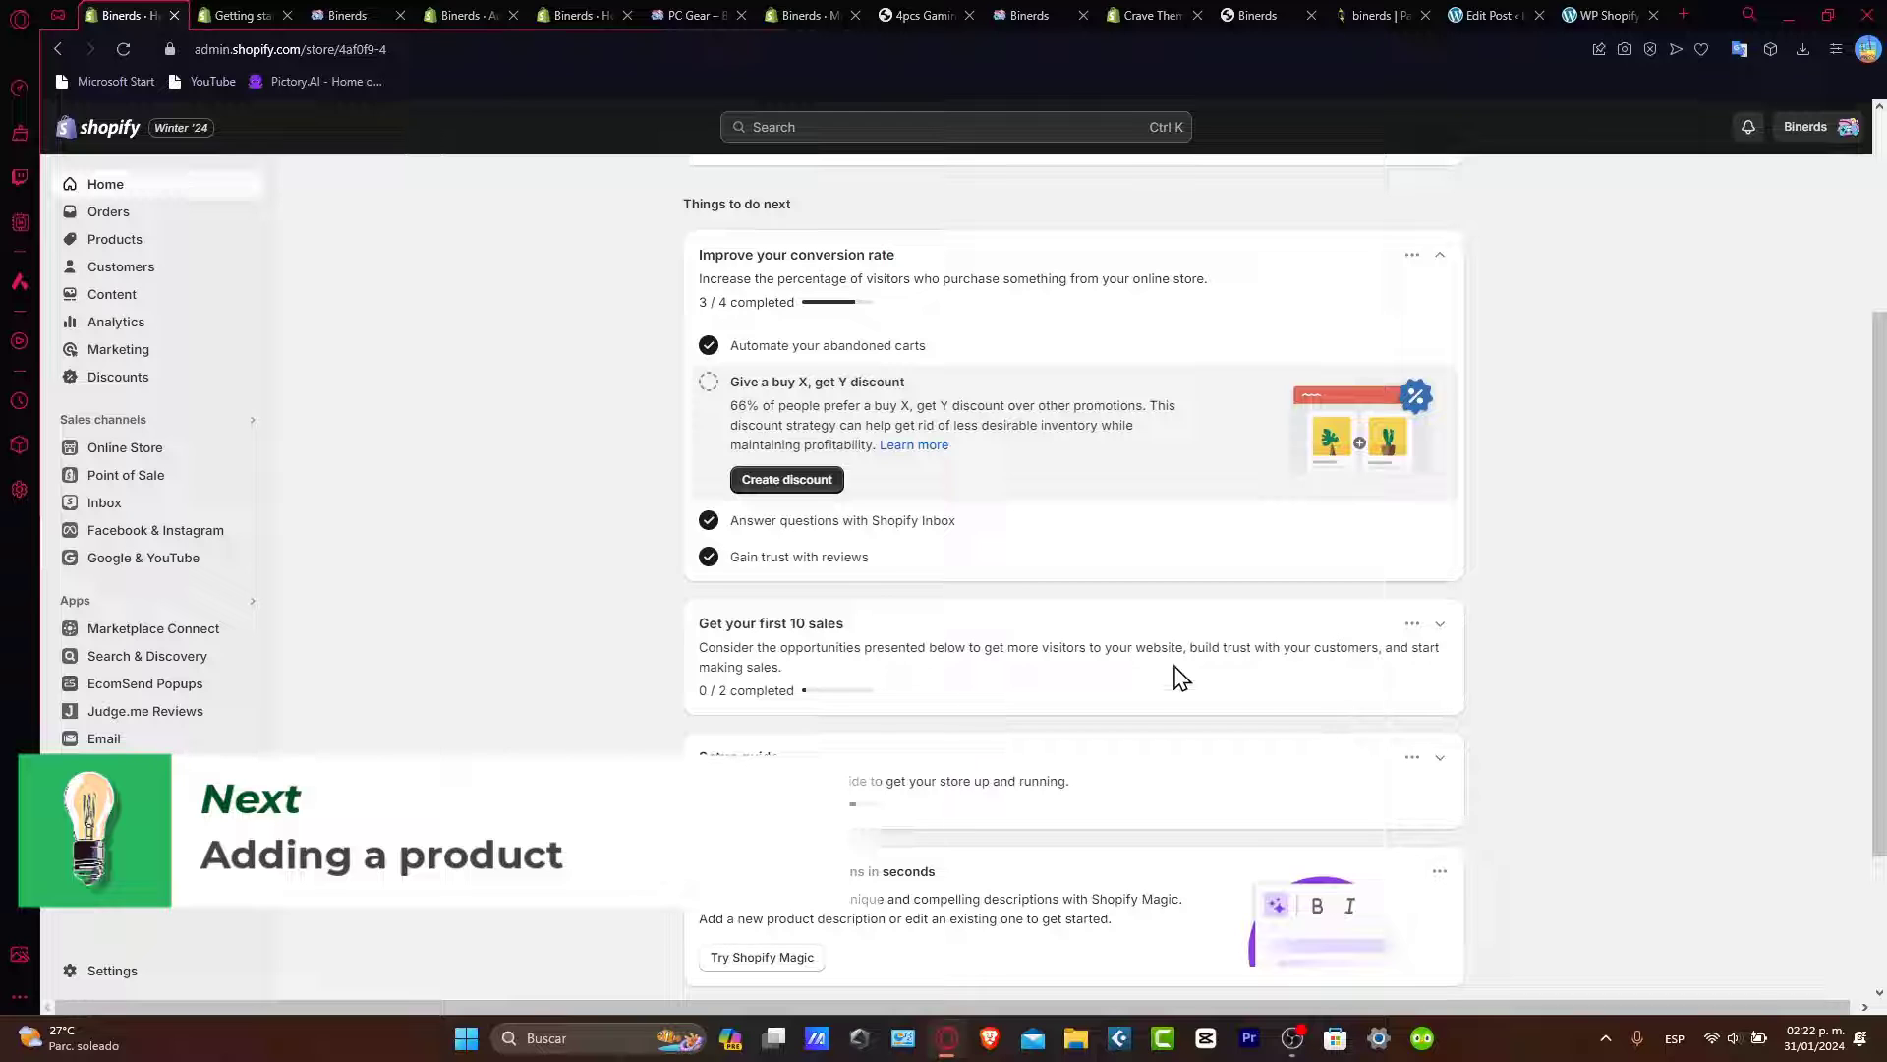
left_click(126, 249)
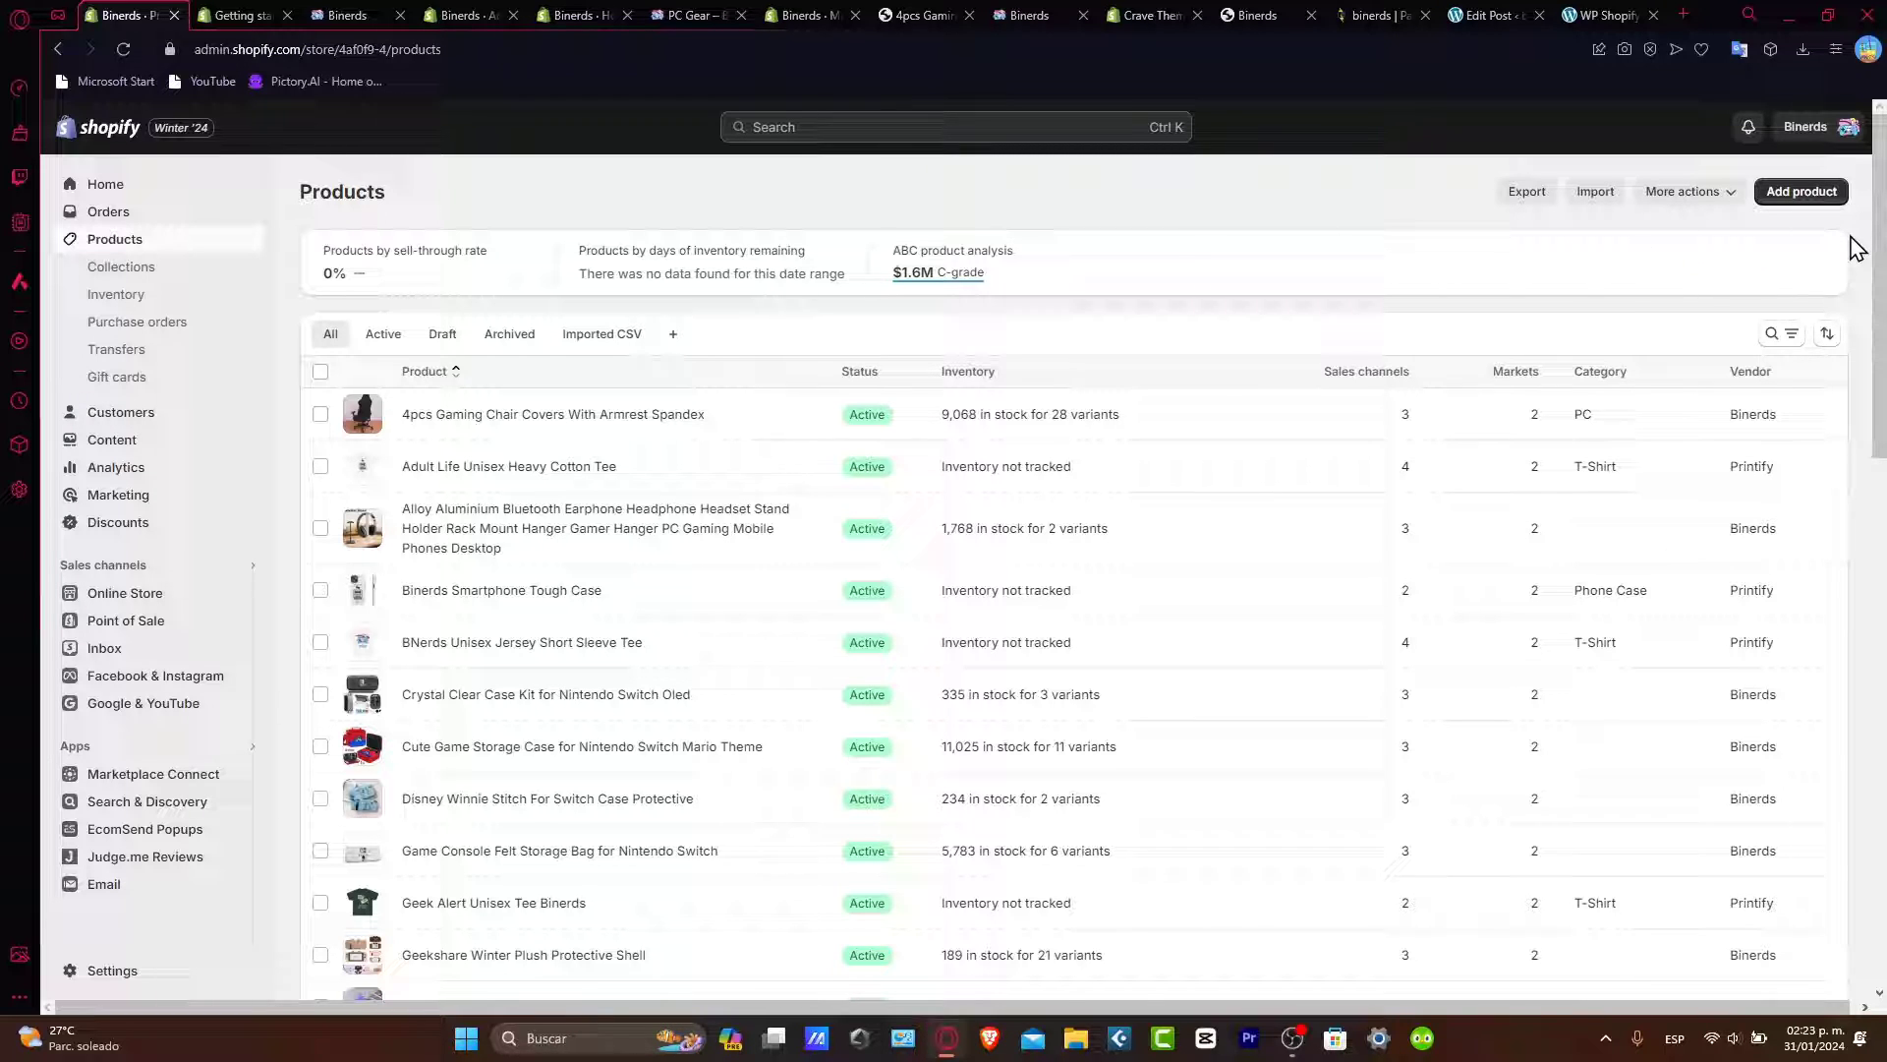
Reload the Products page and look through a new-product form
scroll(1774, 285, "down", 4)
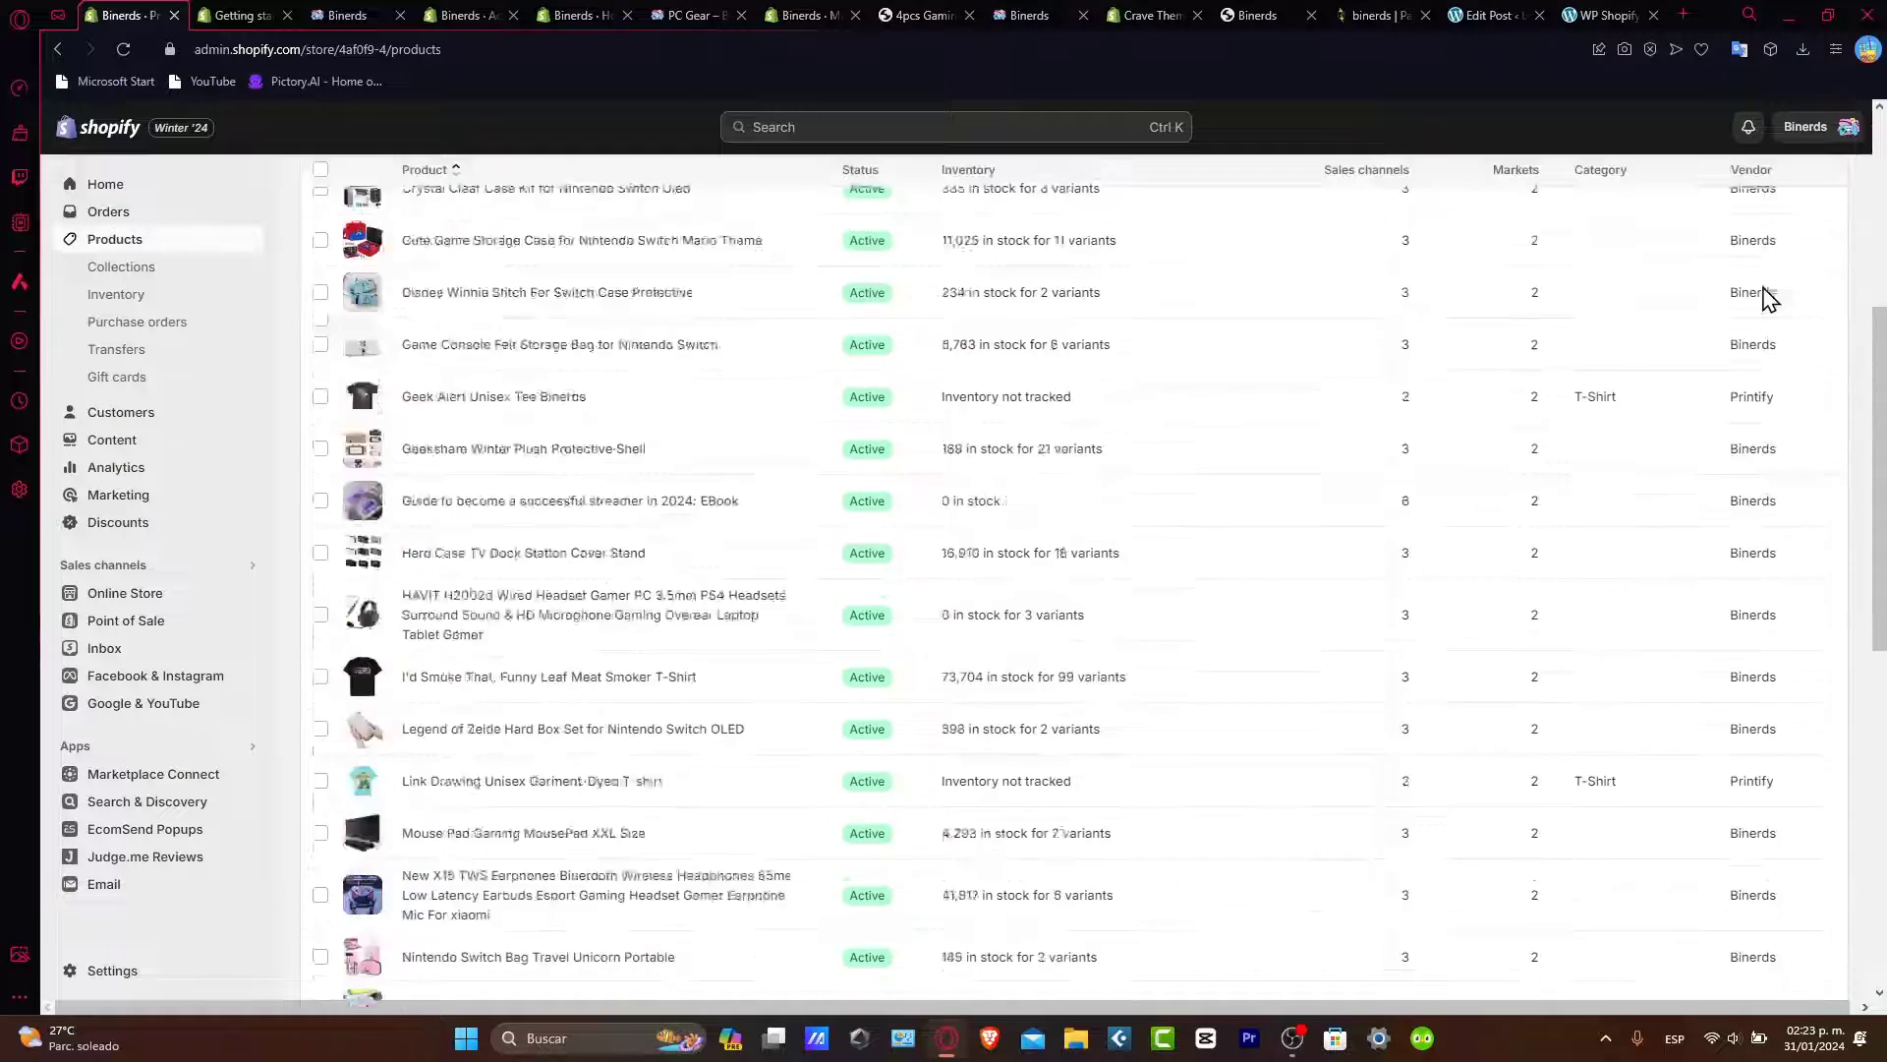
scroll(1816, 378, "up", 4)
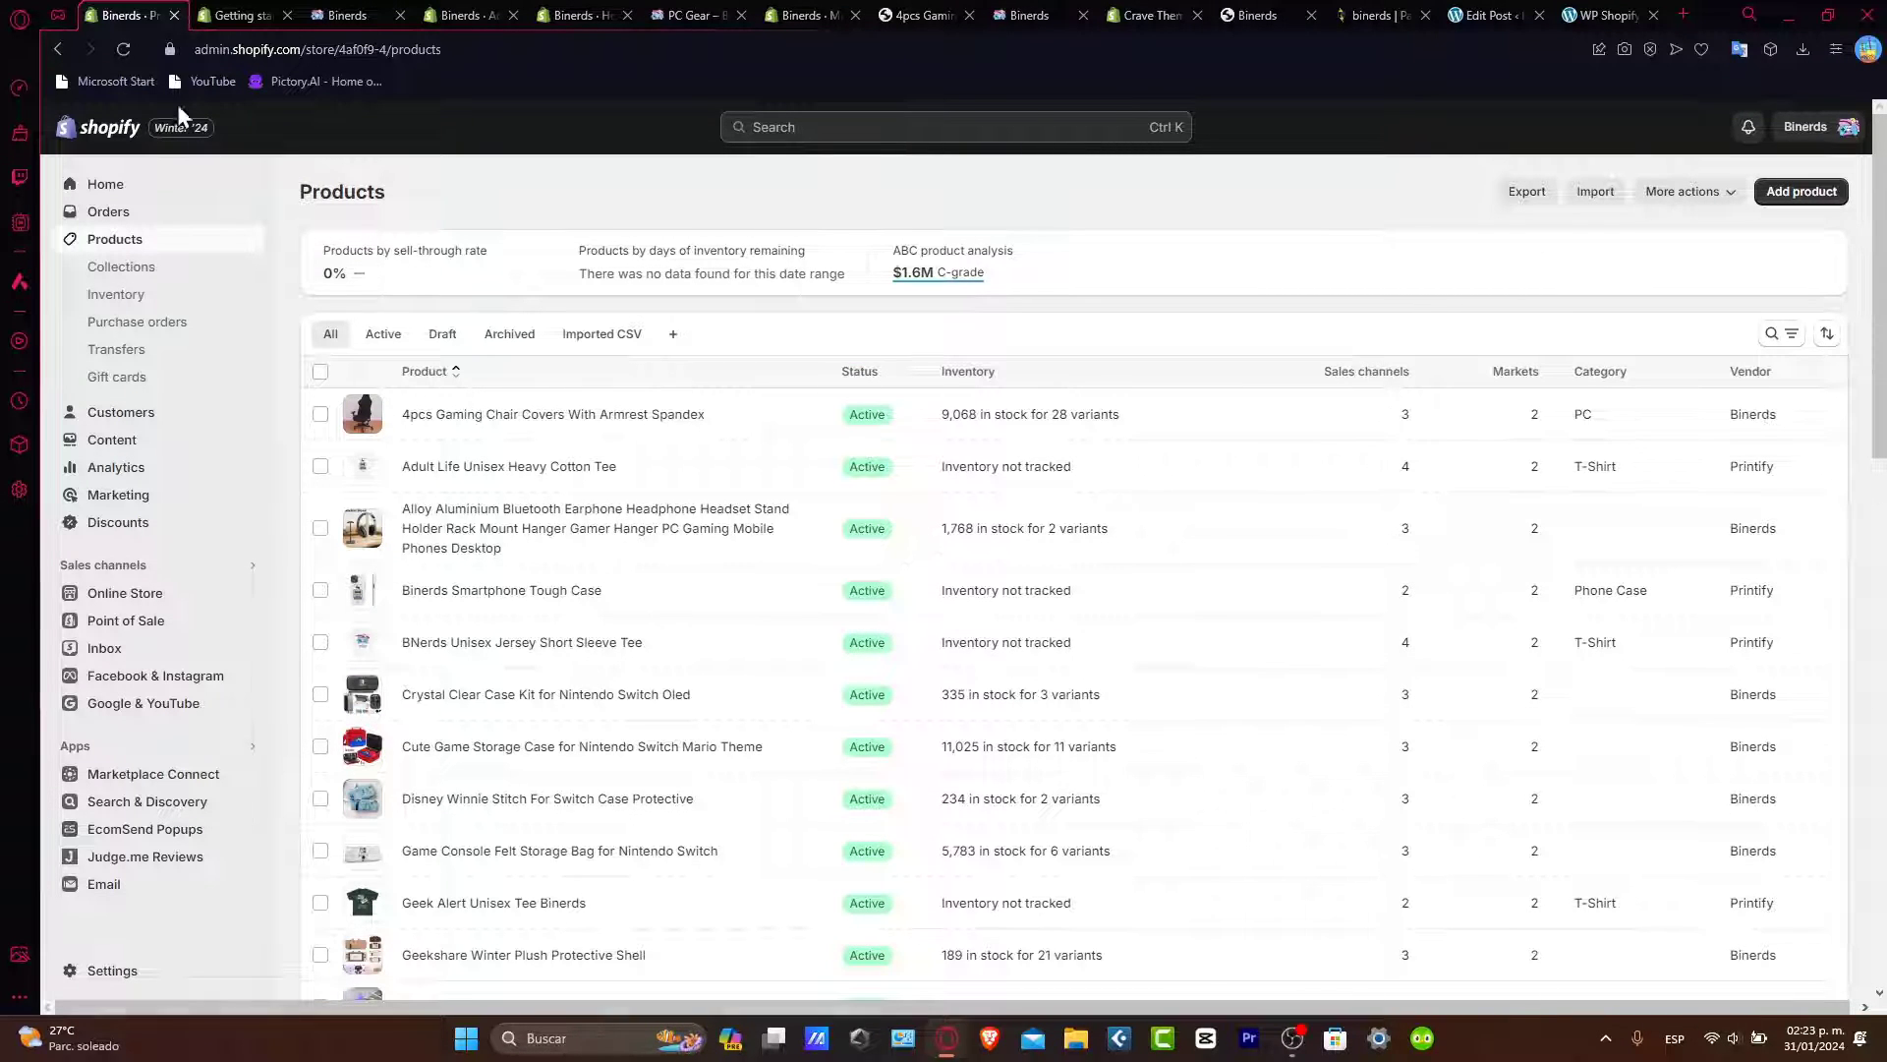
left_click(123, 49)
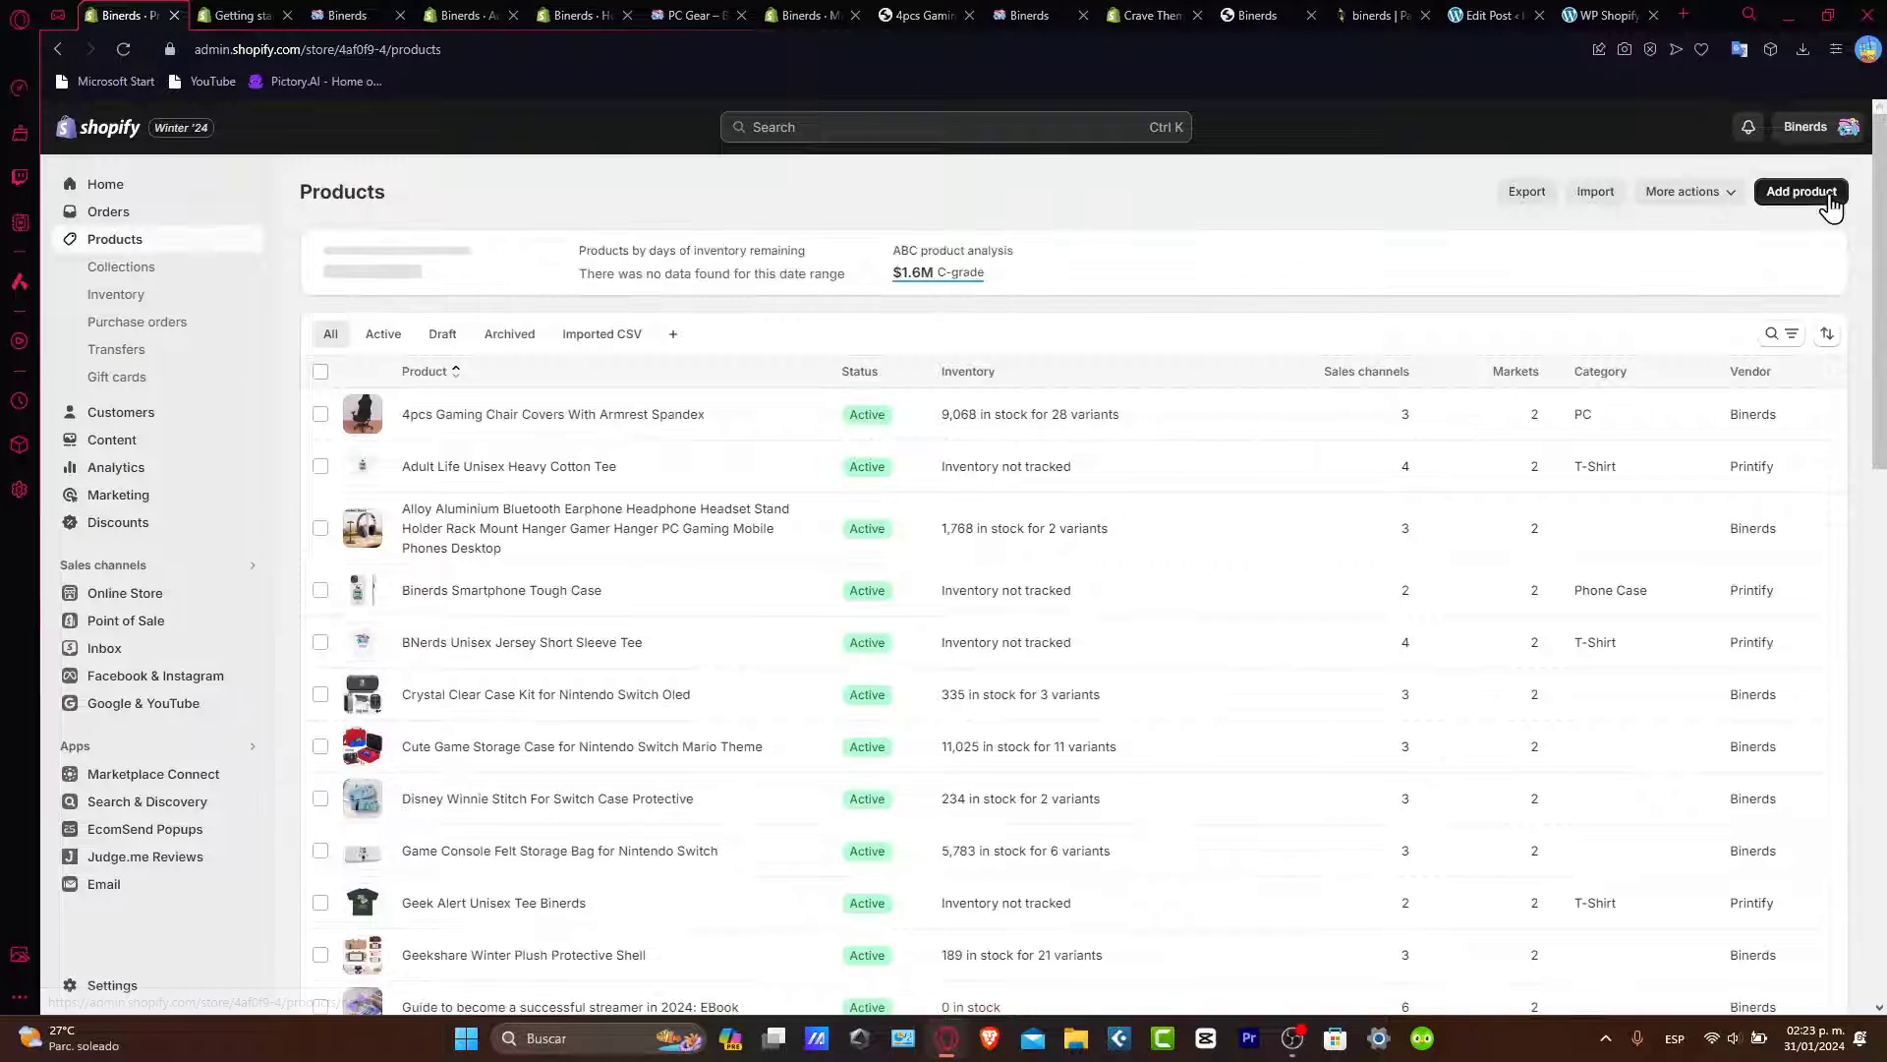
left_click(1834, 204)
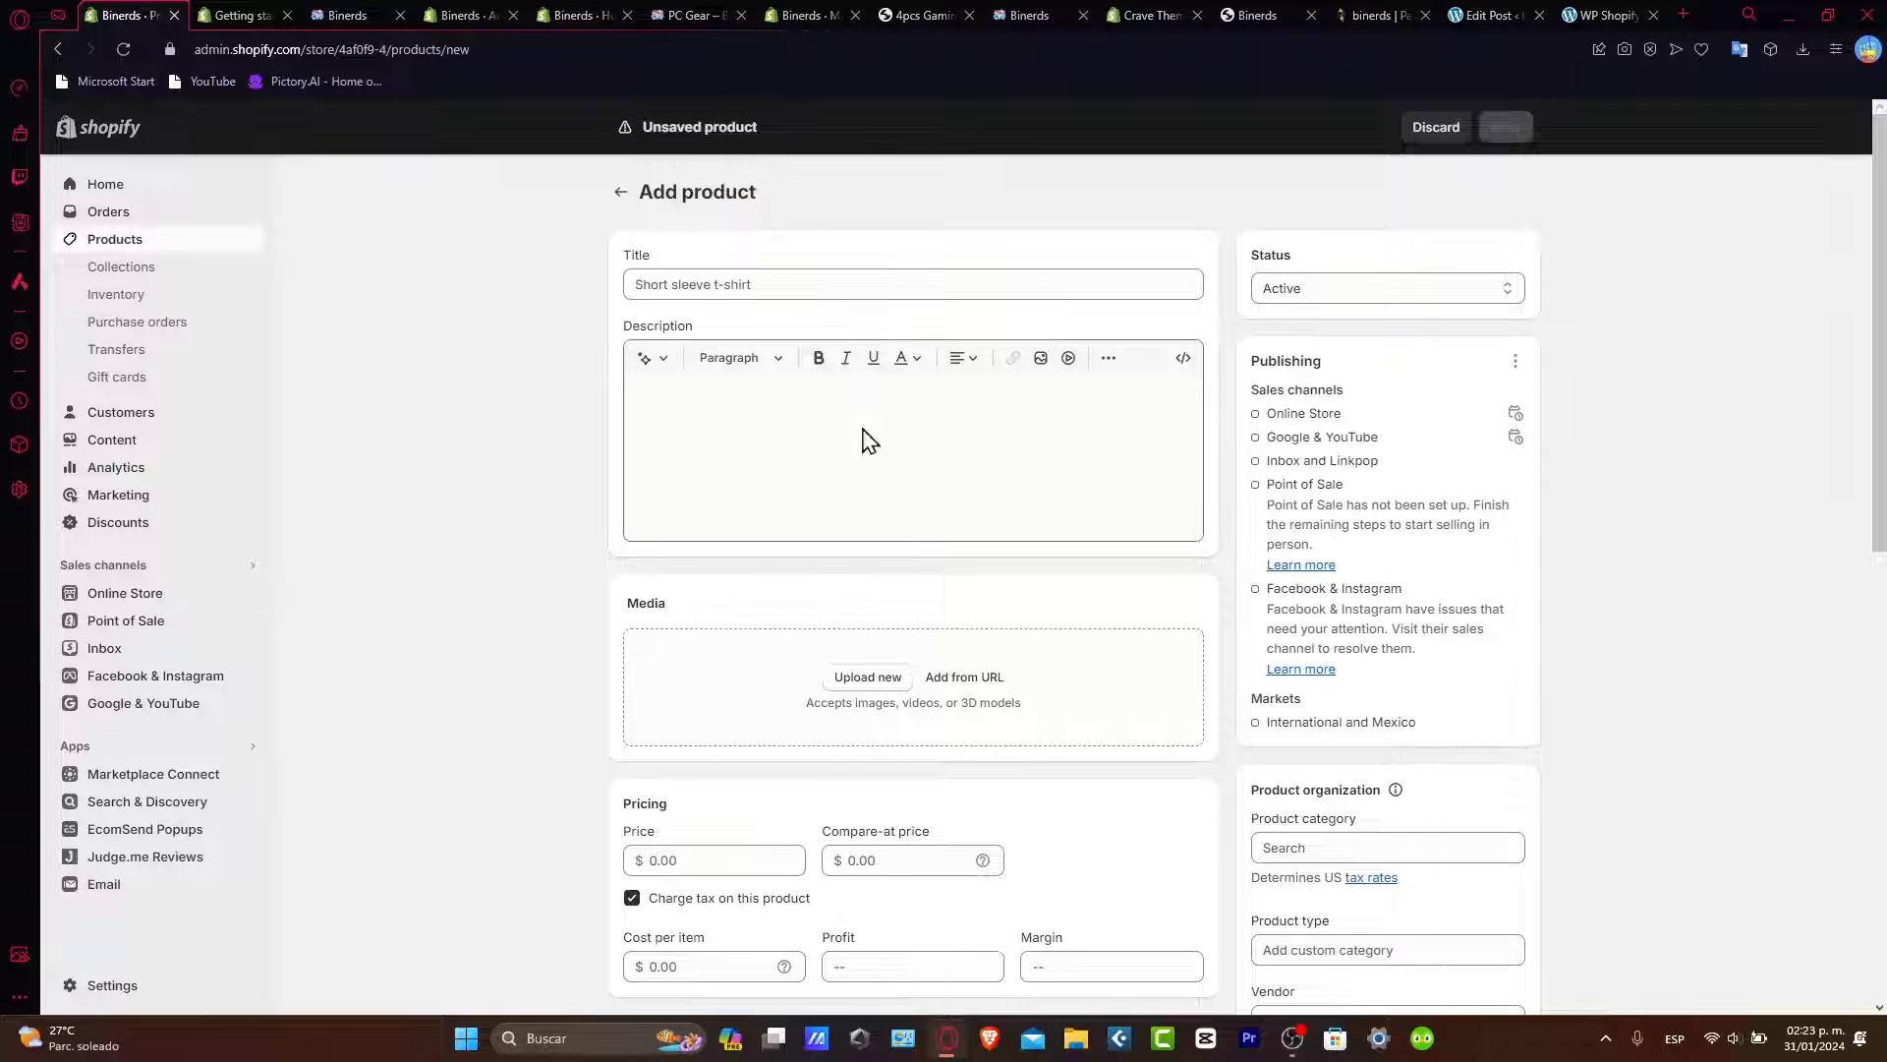
scroll(863, 649, "down", 3)
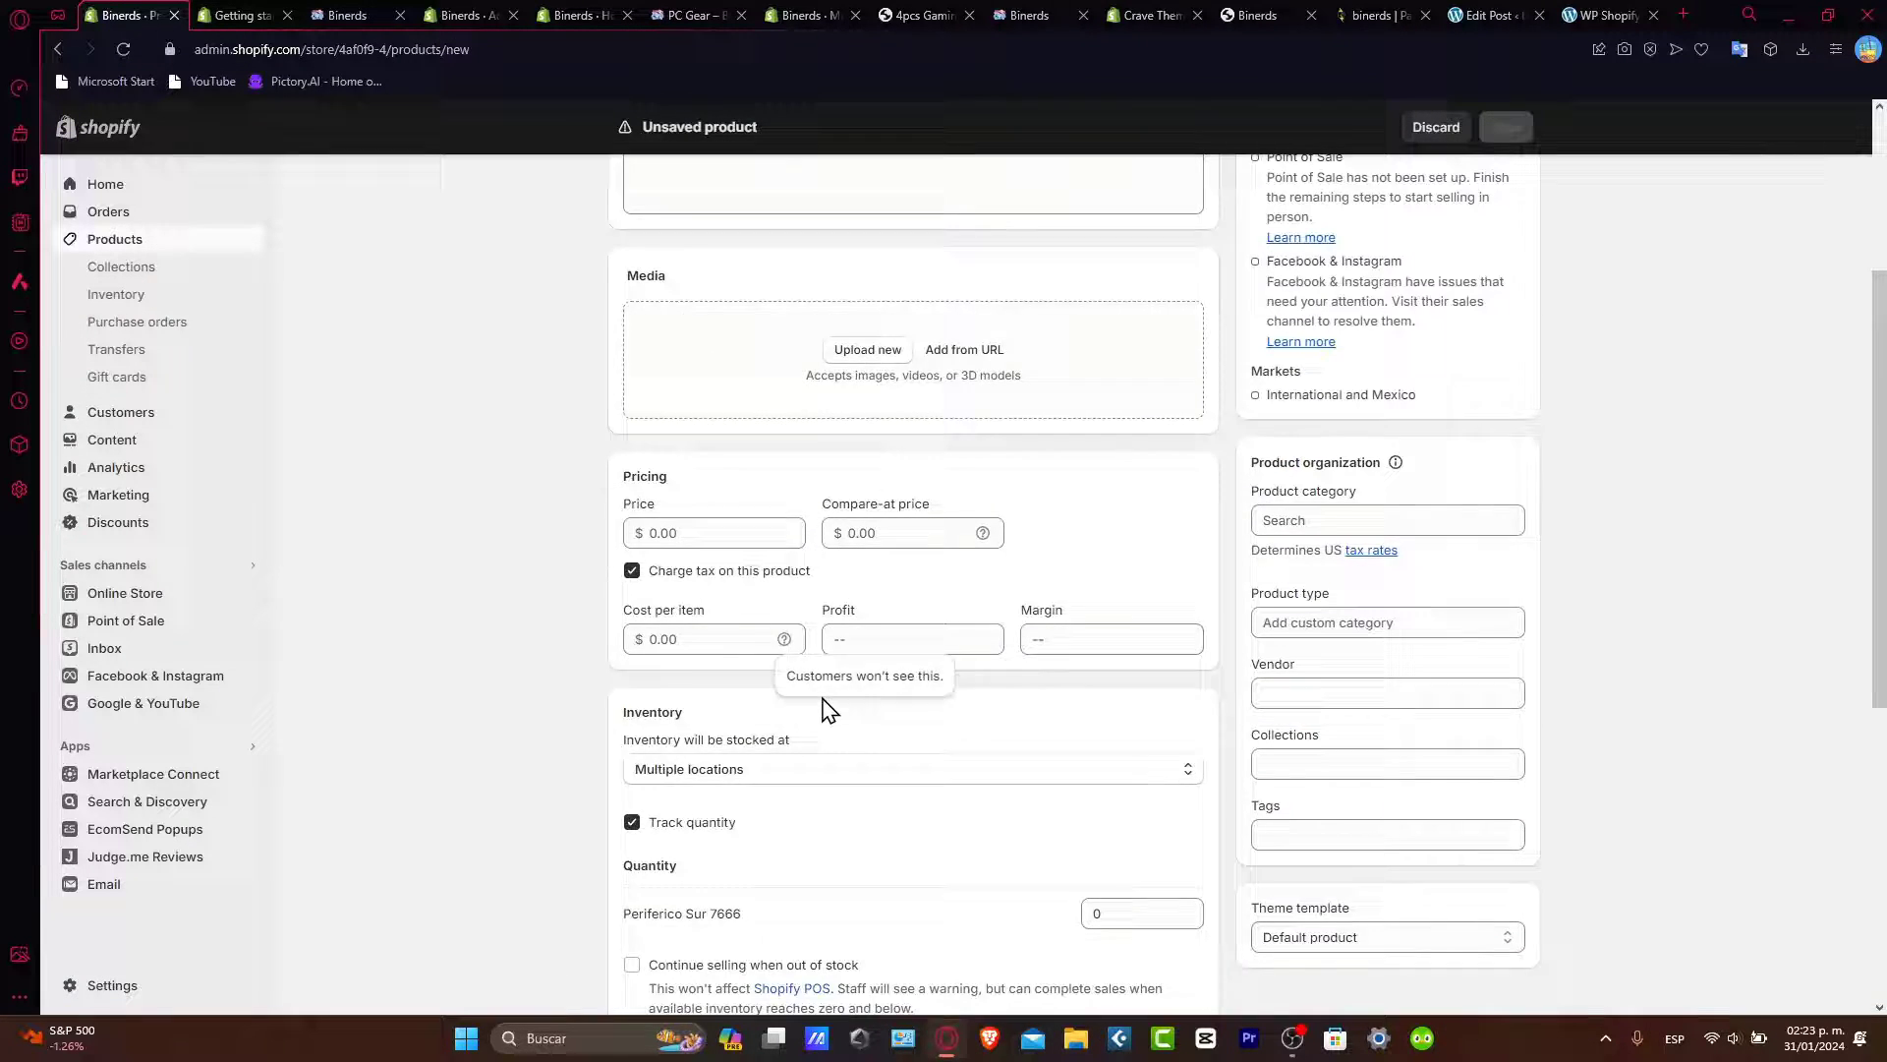
scroll(826, 768, "down", 5)
scroll(846, 771, "up", 9)
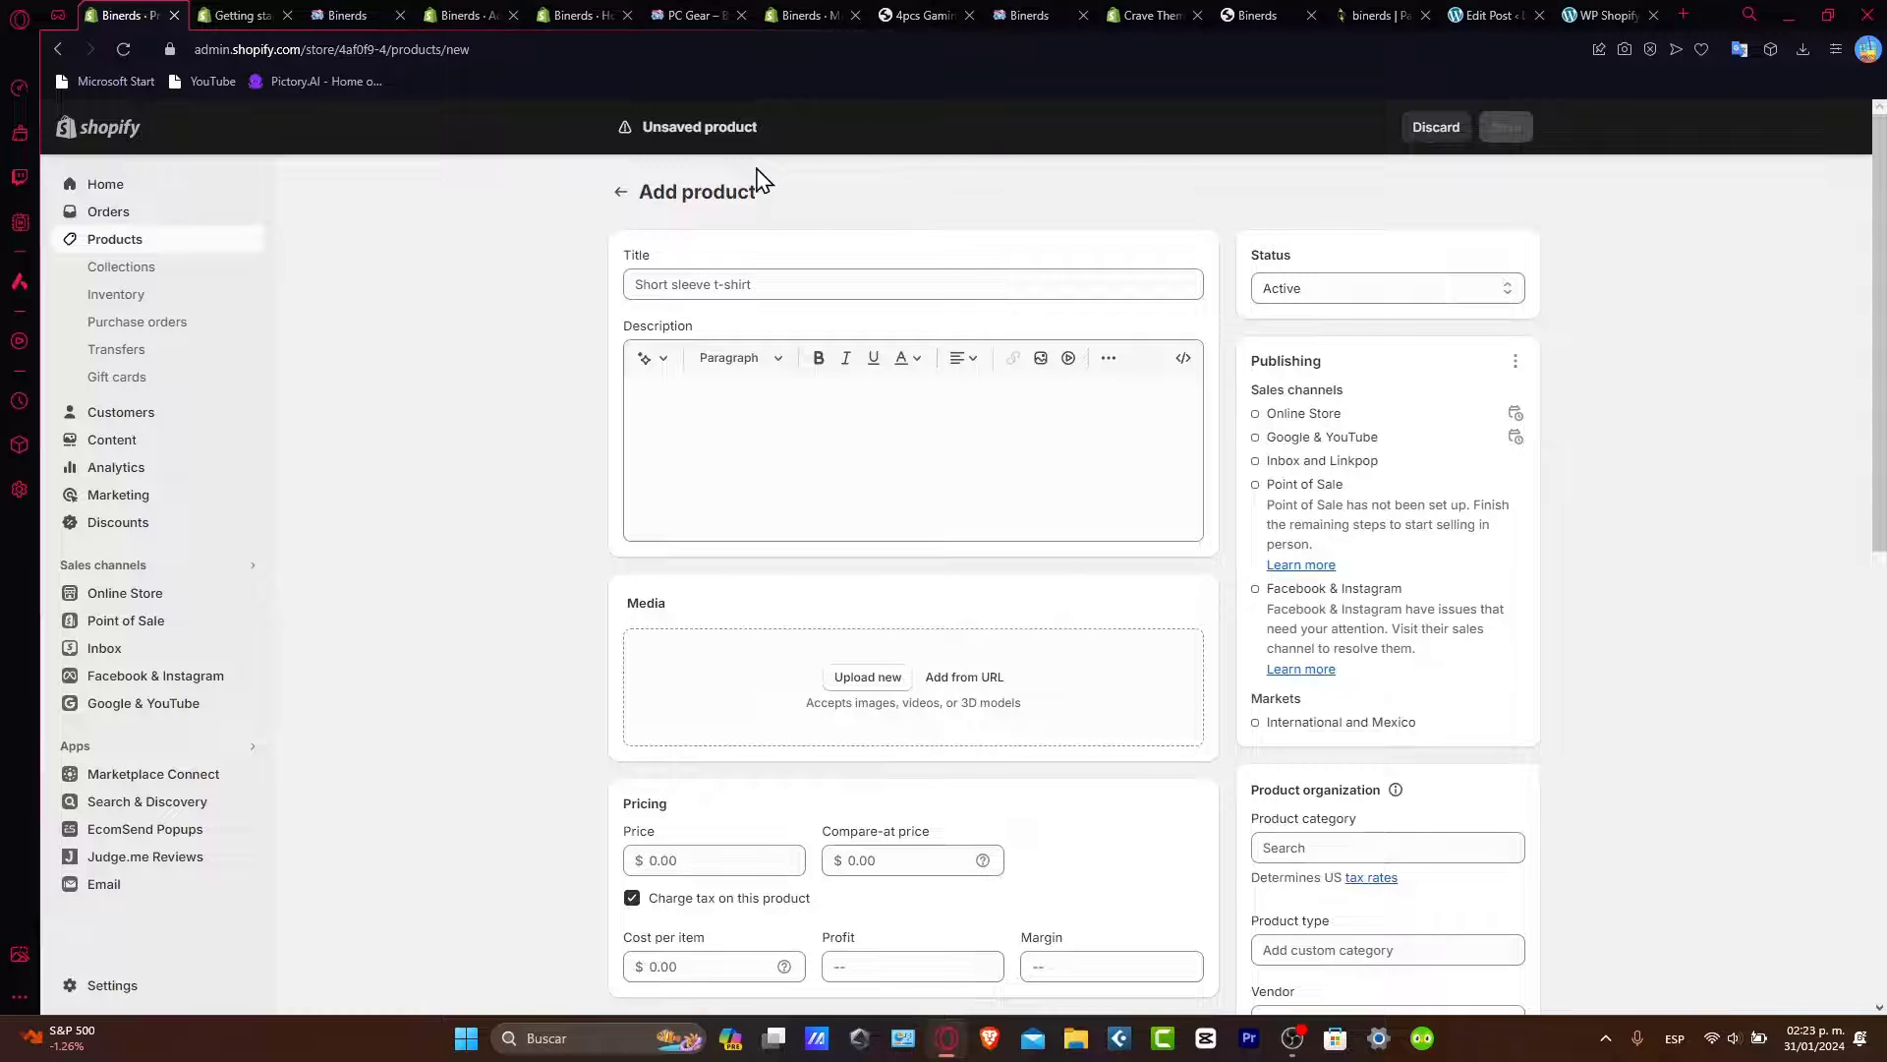
Abandon the new product and return to the Products list
left_click(620, 192)
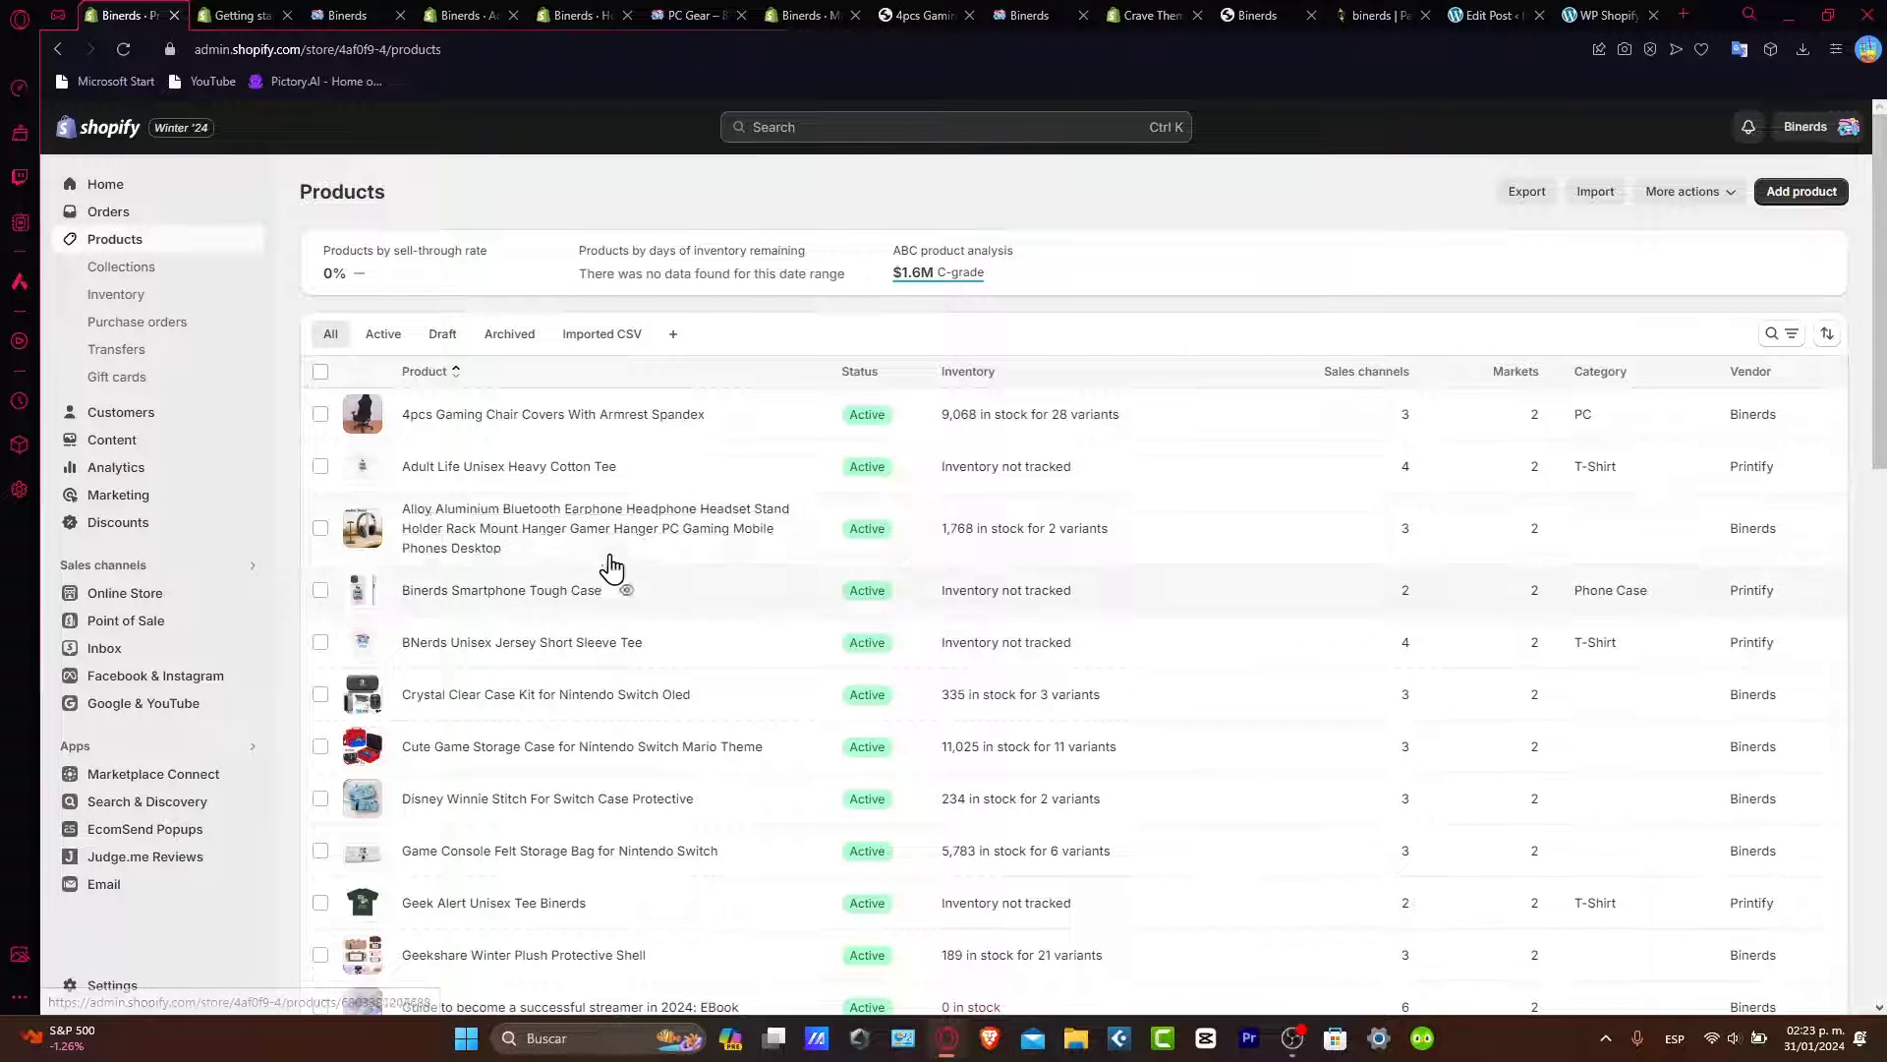
scroll(611, 560, "down", 14)
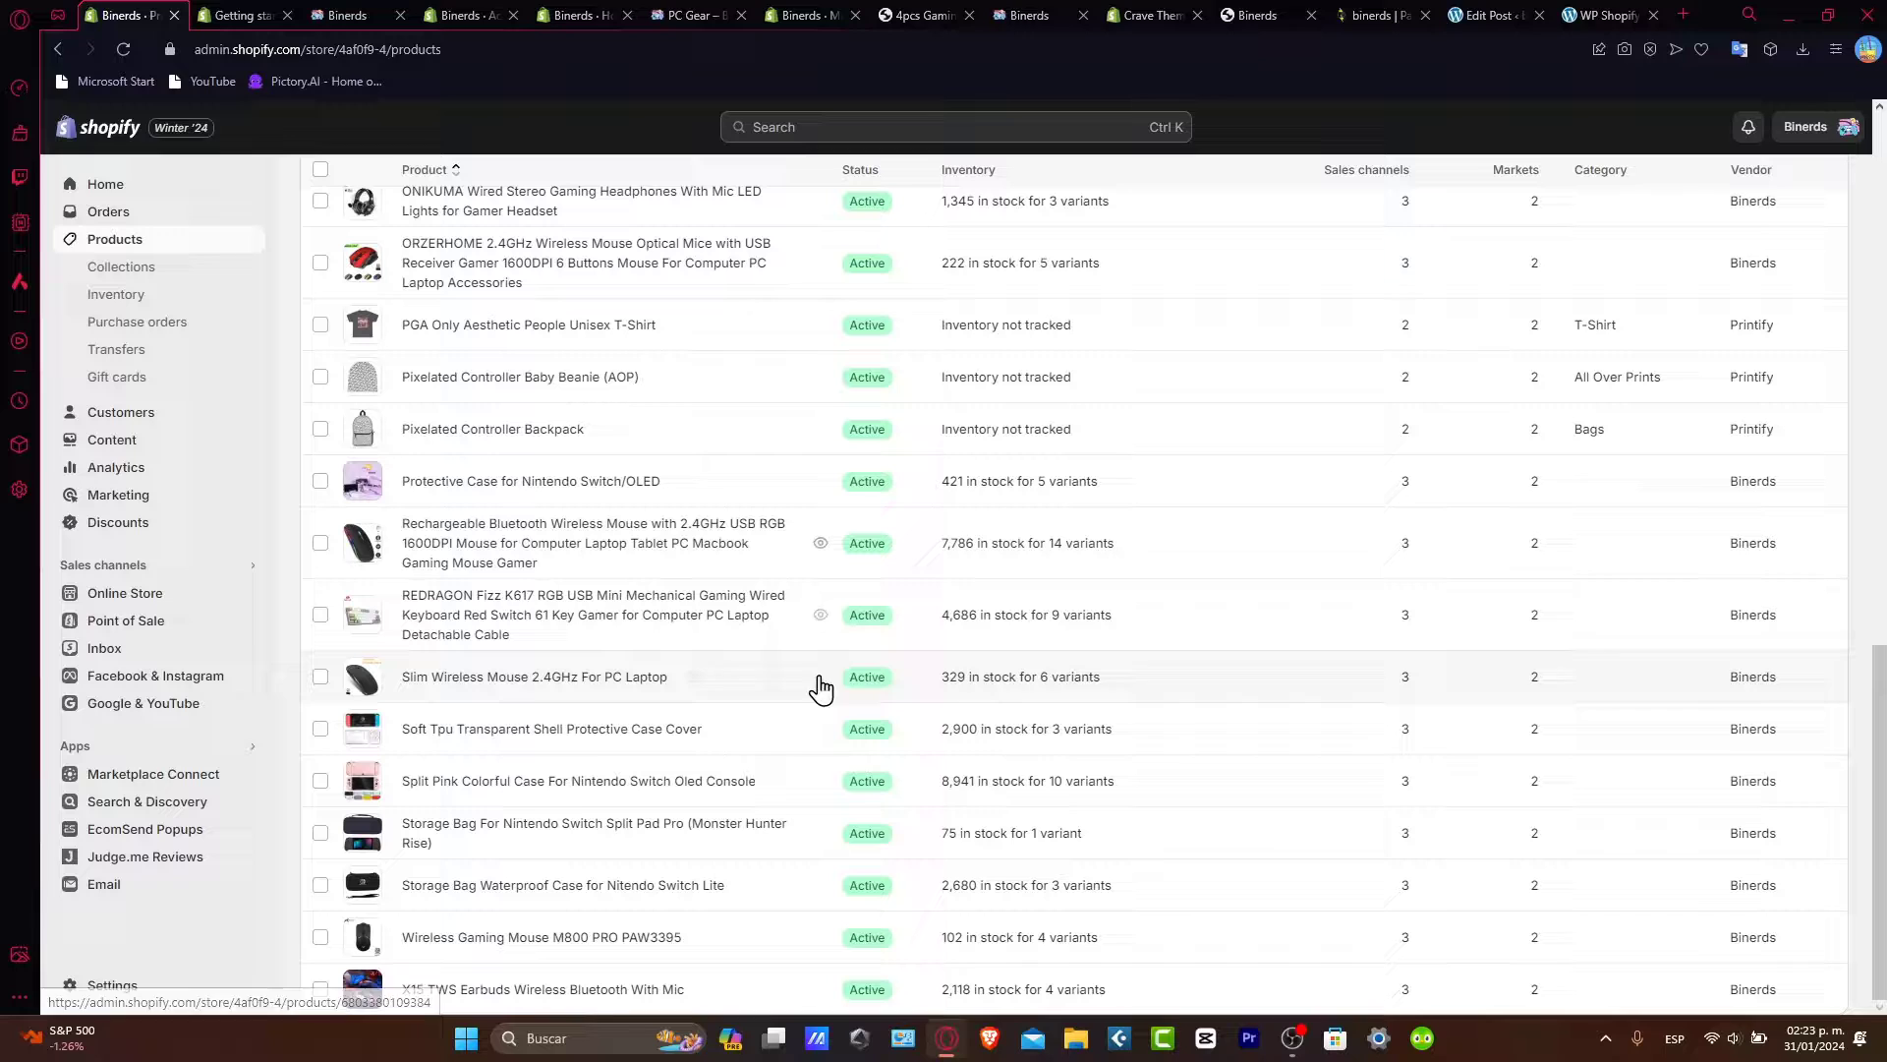
scroll(519, 424, "up", 14)
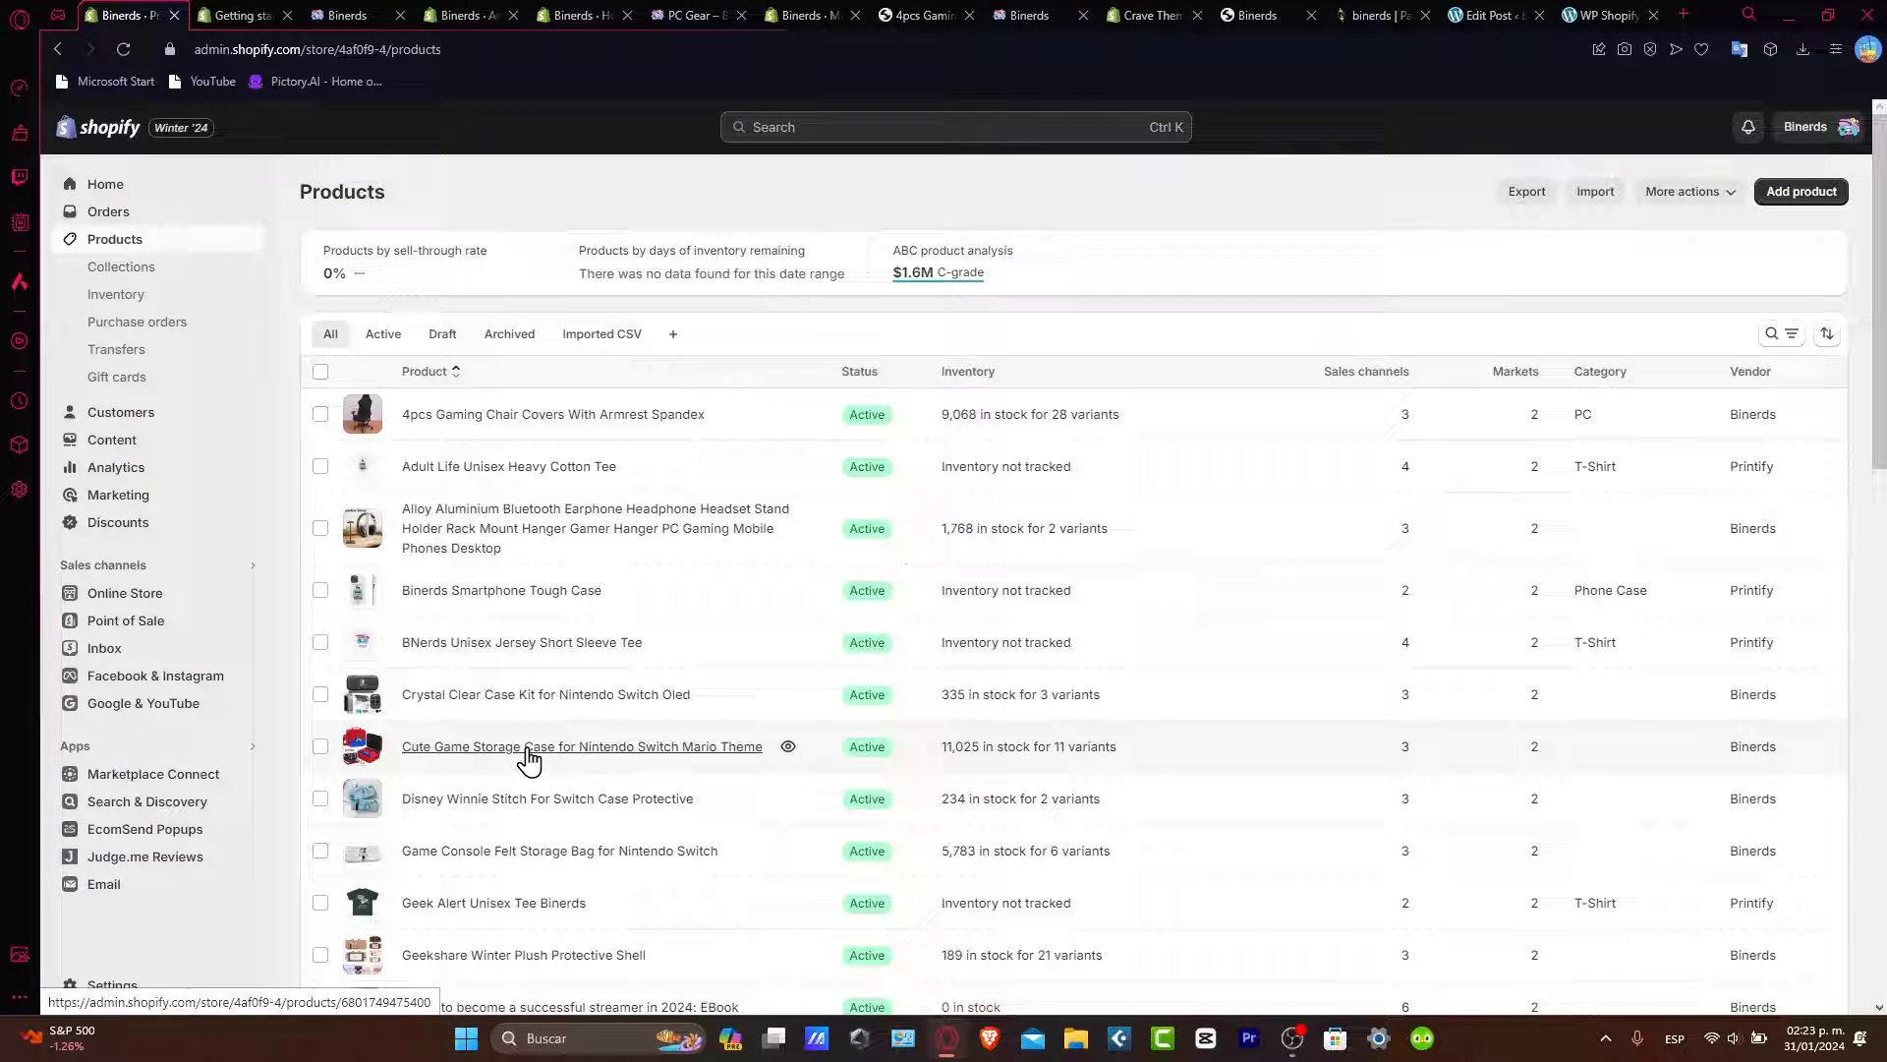
Open the Alloy Aluminium product and delete its title from 'Headphone' to the end
left_click(484, 532)
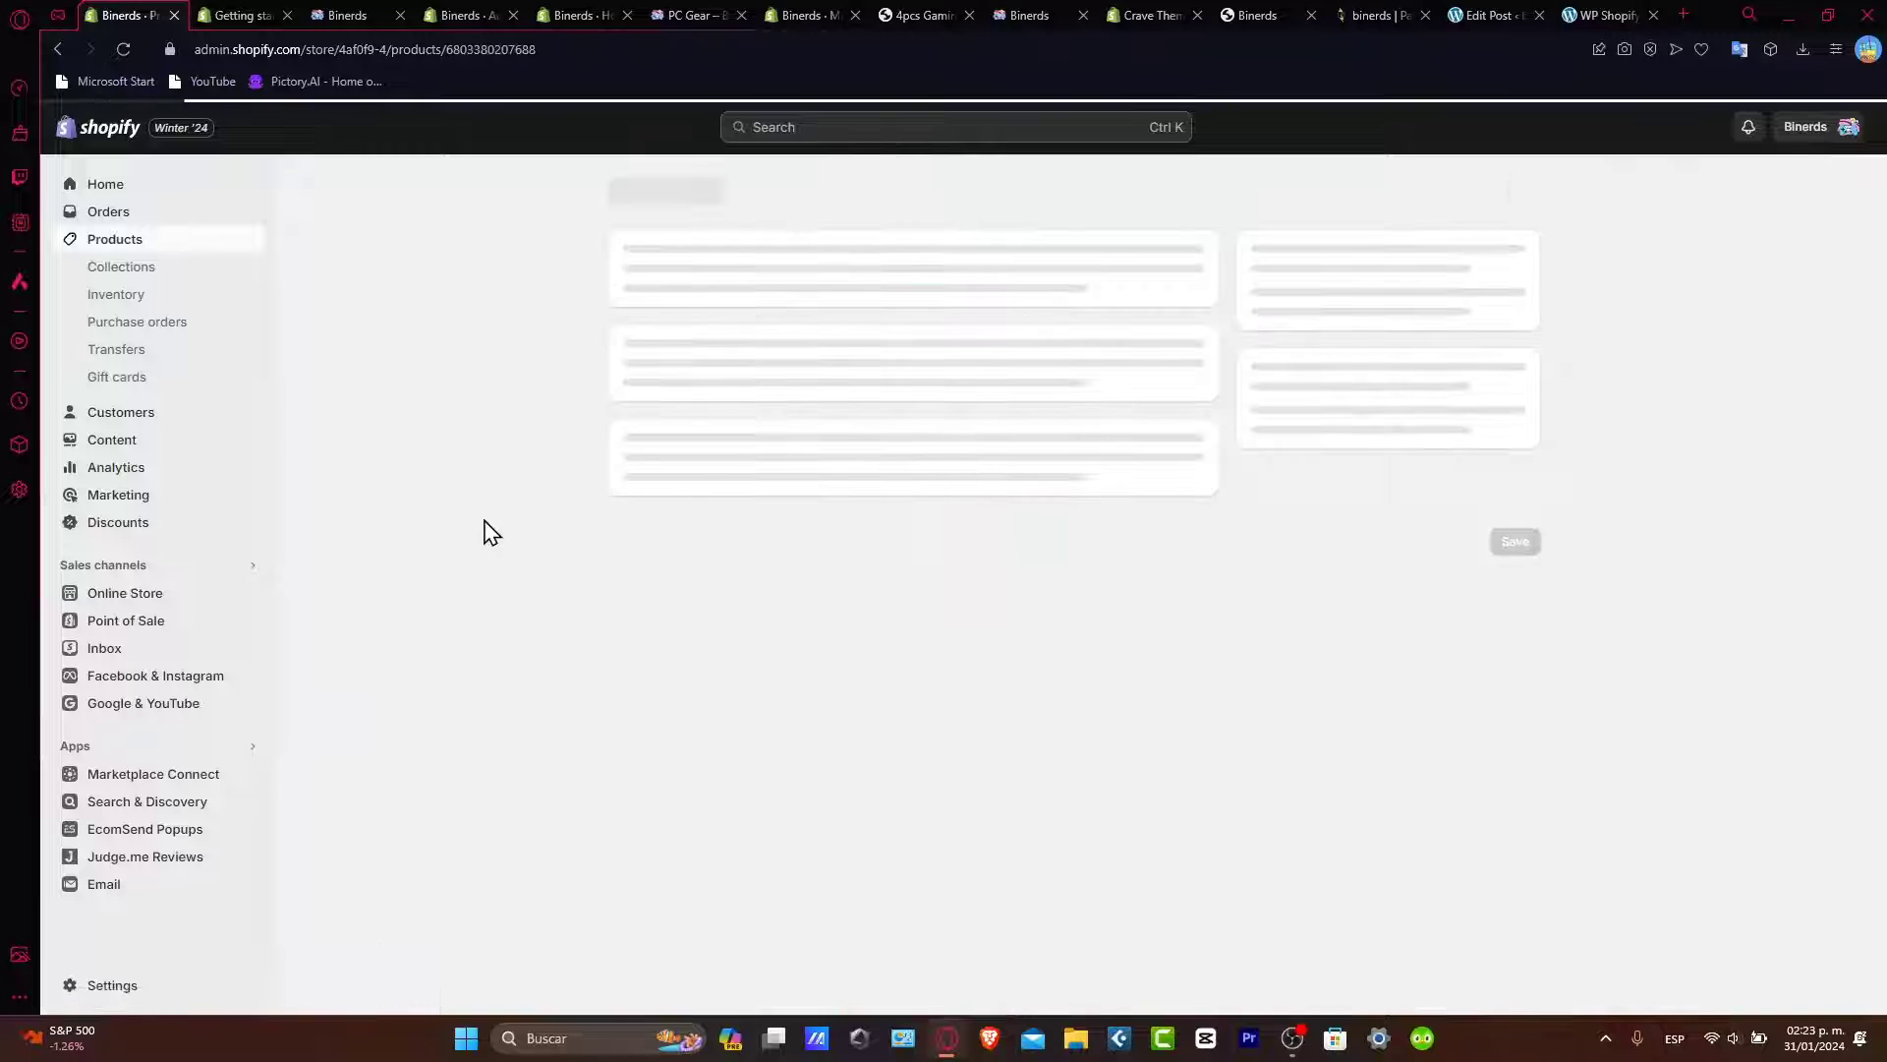
triple_click(906, 354)
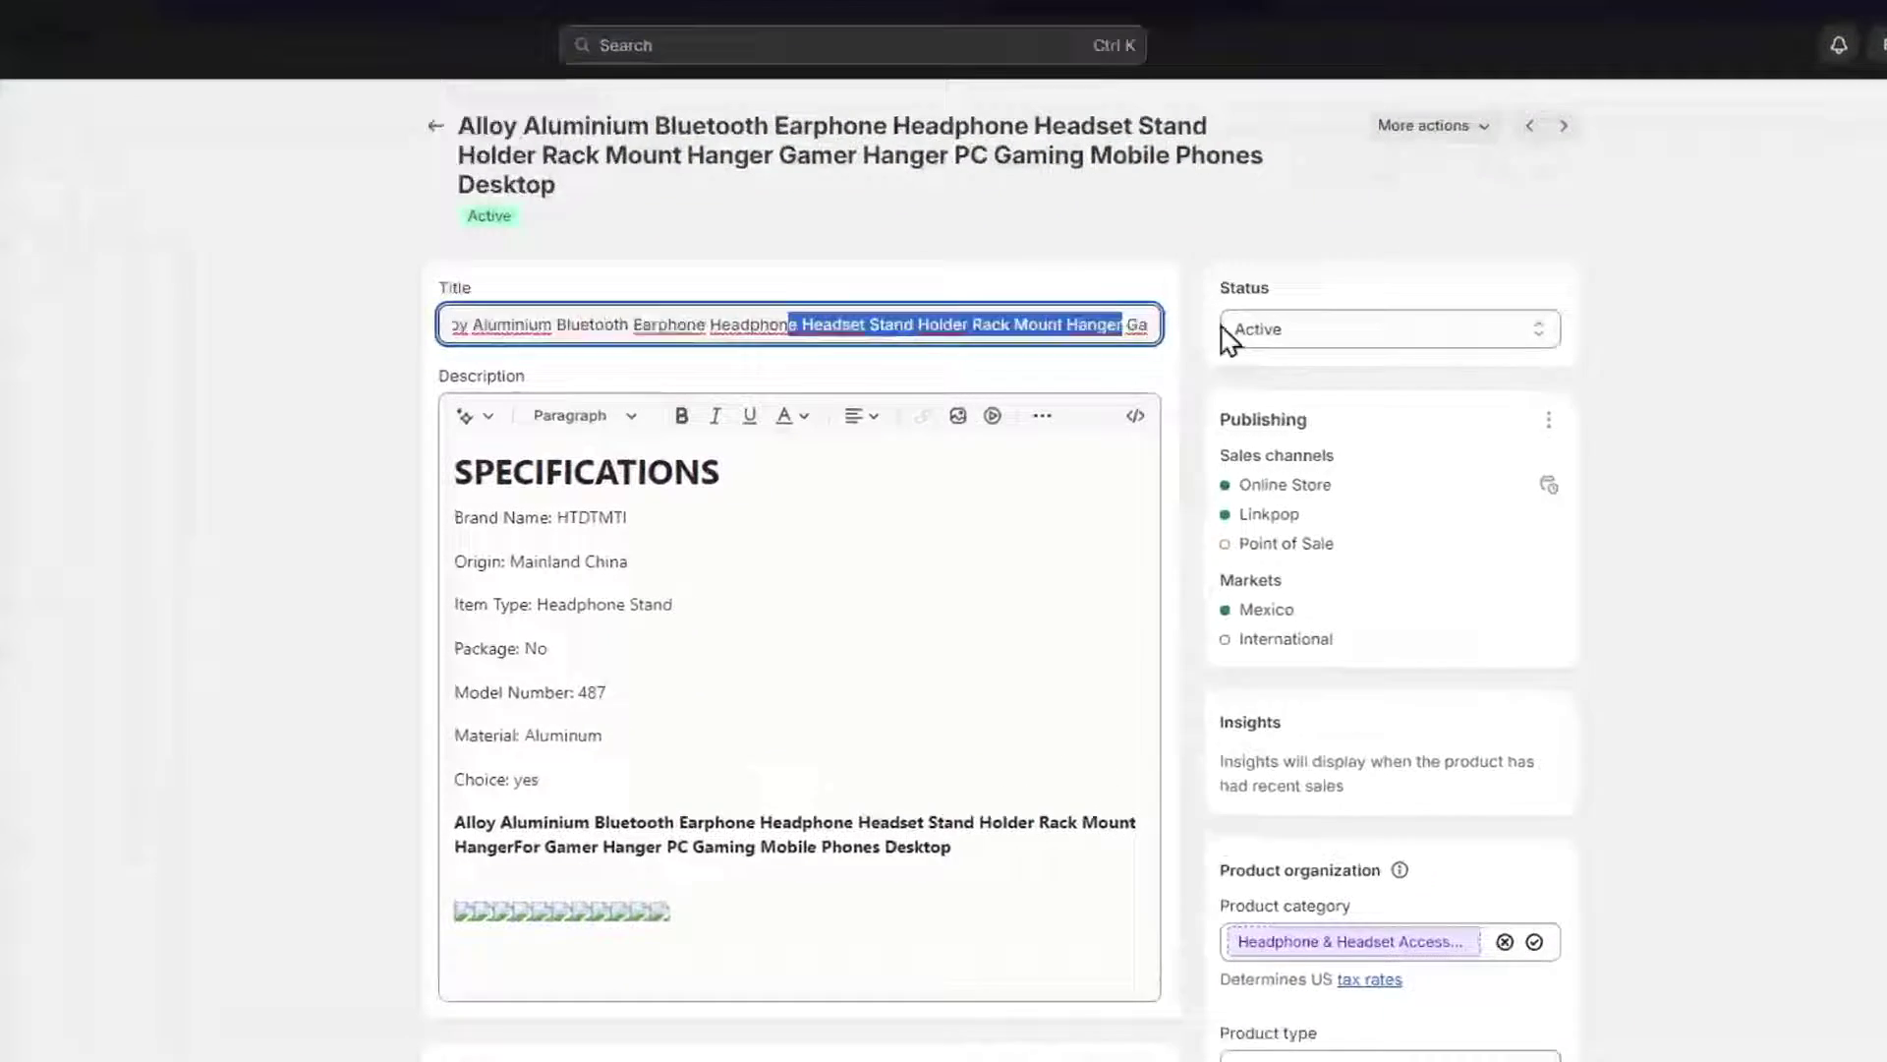
left_click(887, 342)
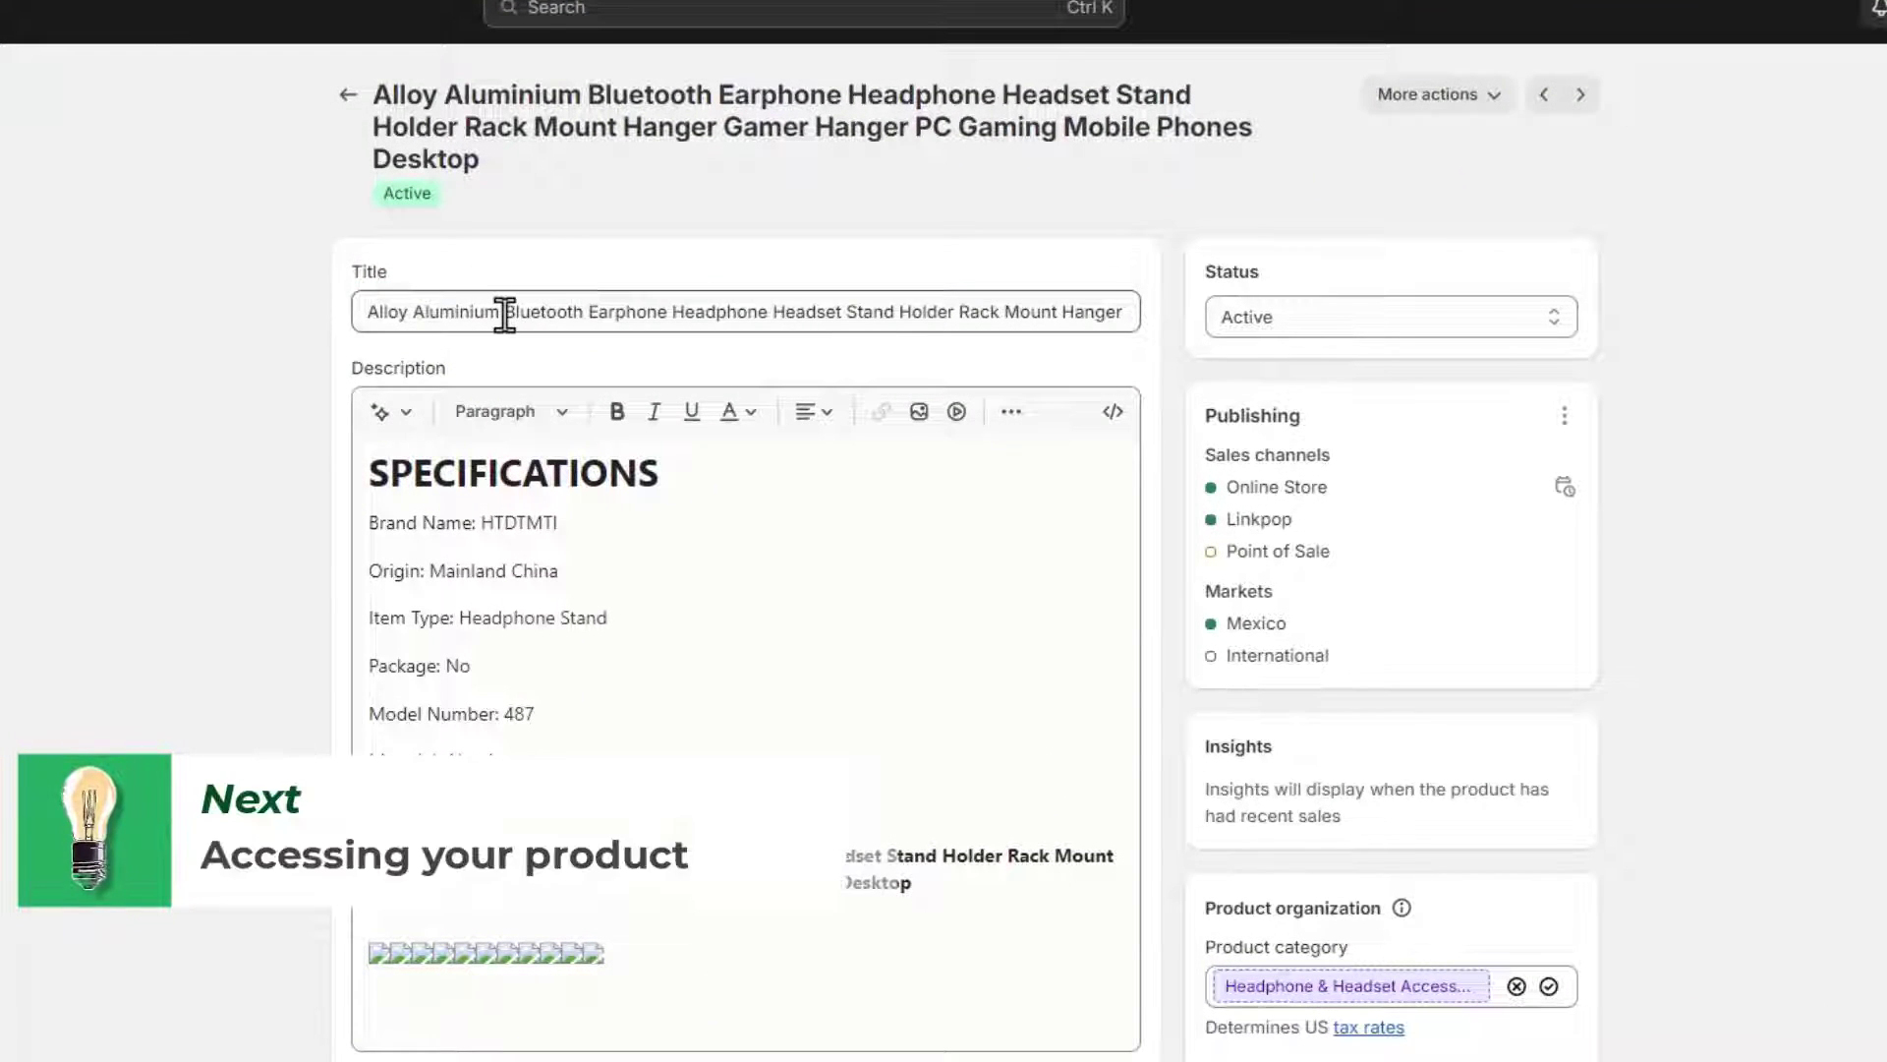
left_click_drag(505, 312, 1288, 328)
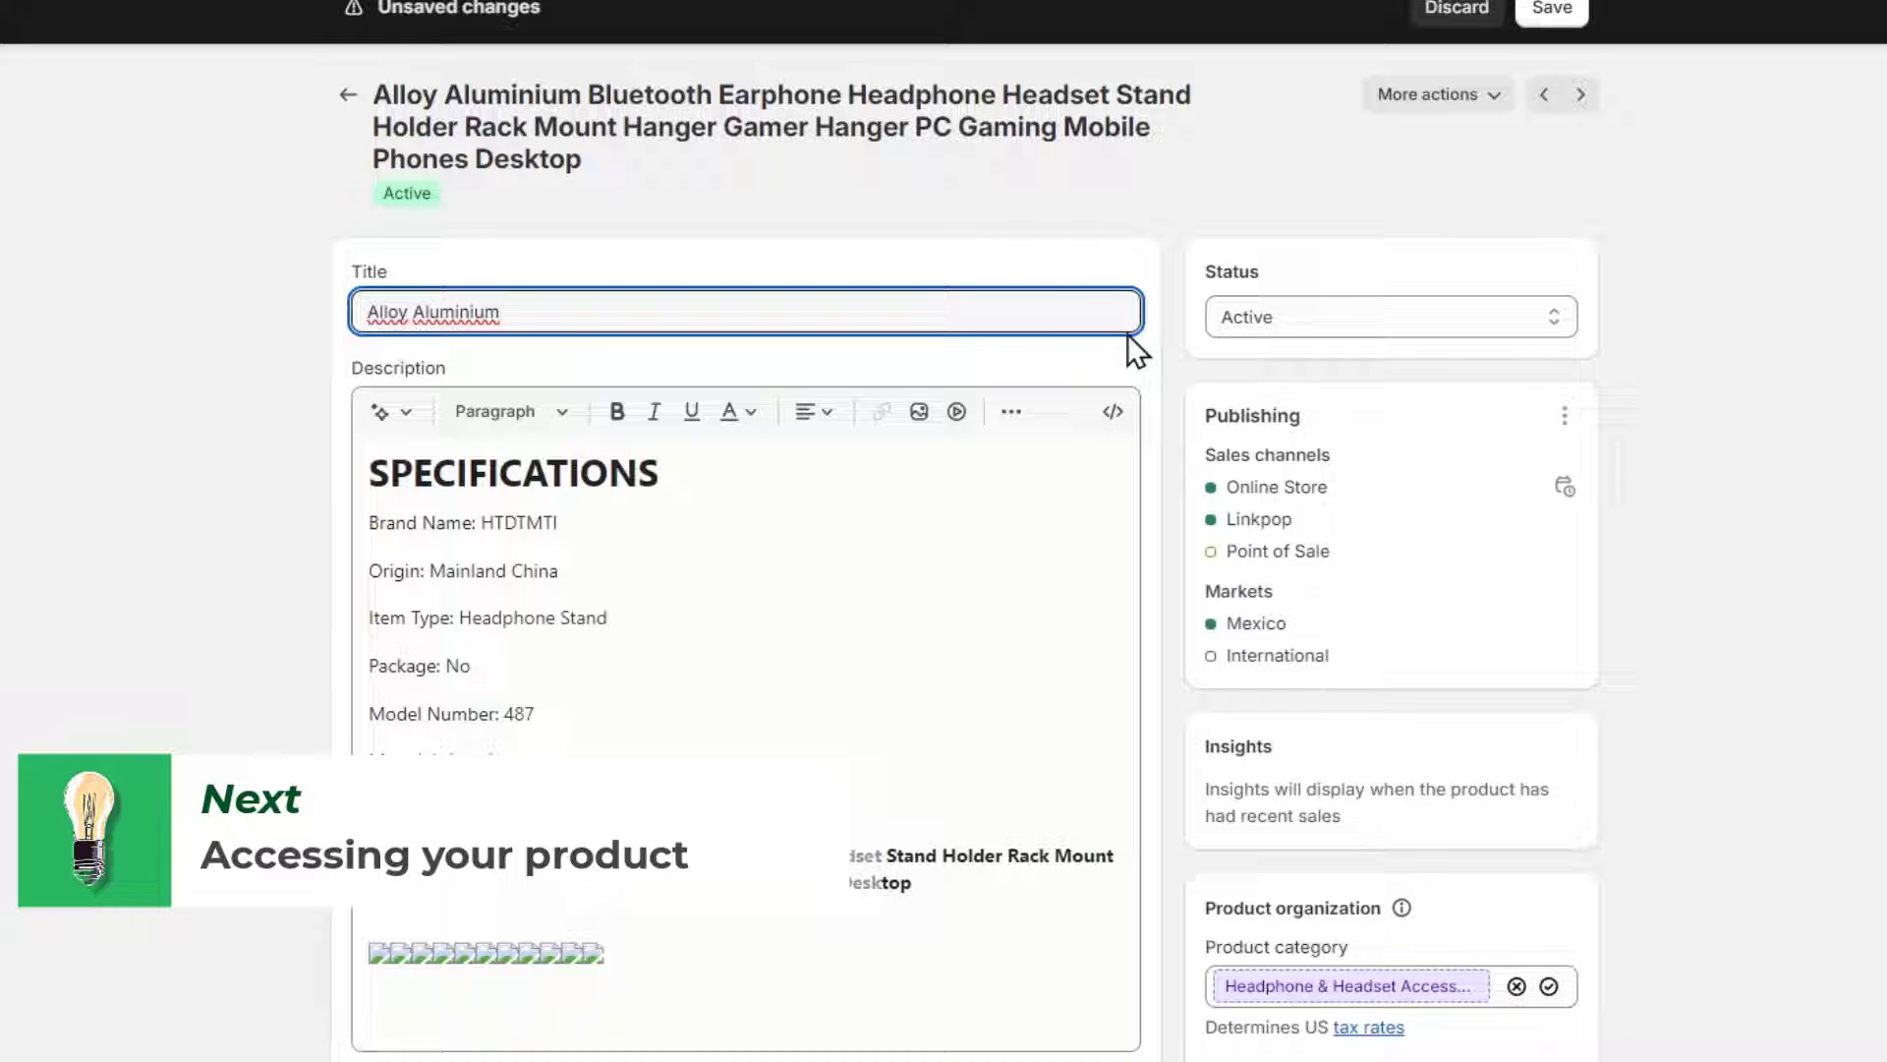
left_click_drag(651, 308, 1240, 321)
key("BackSpace")
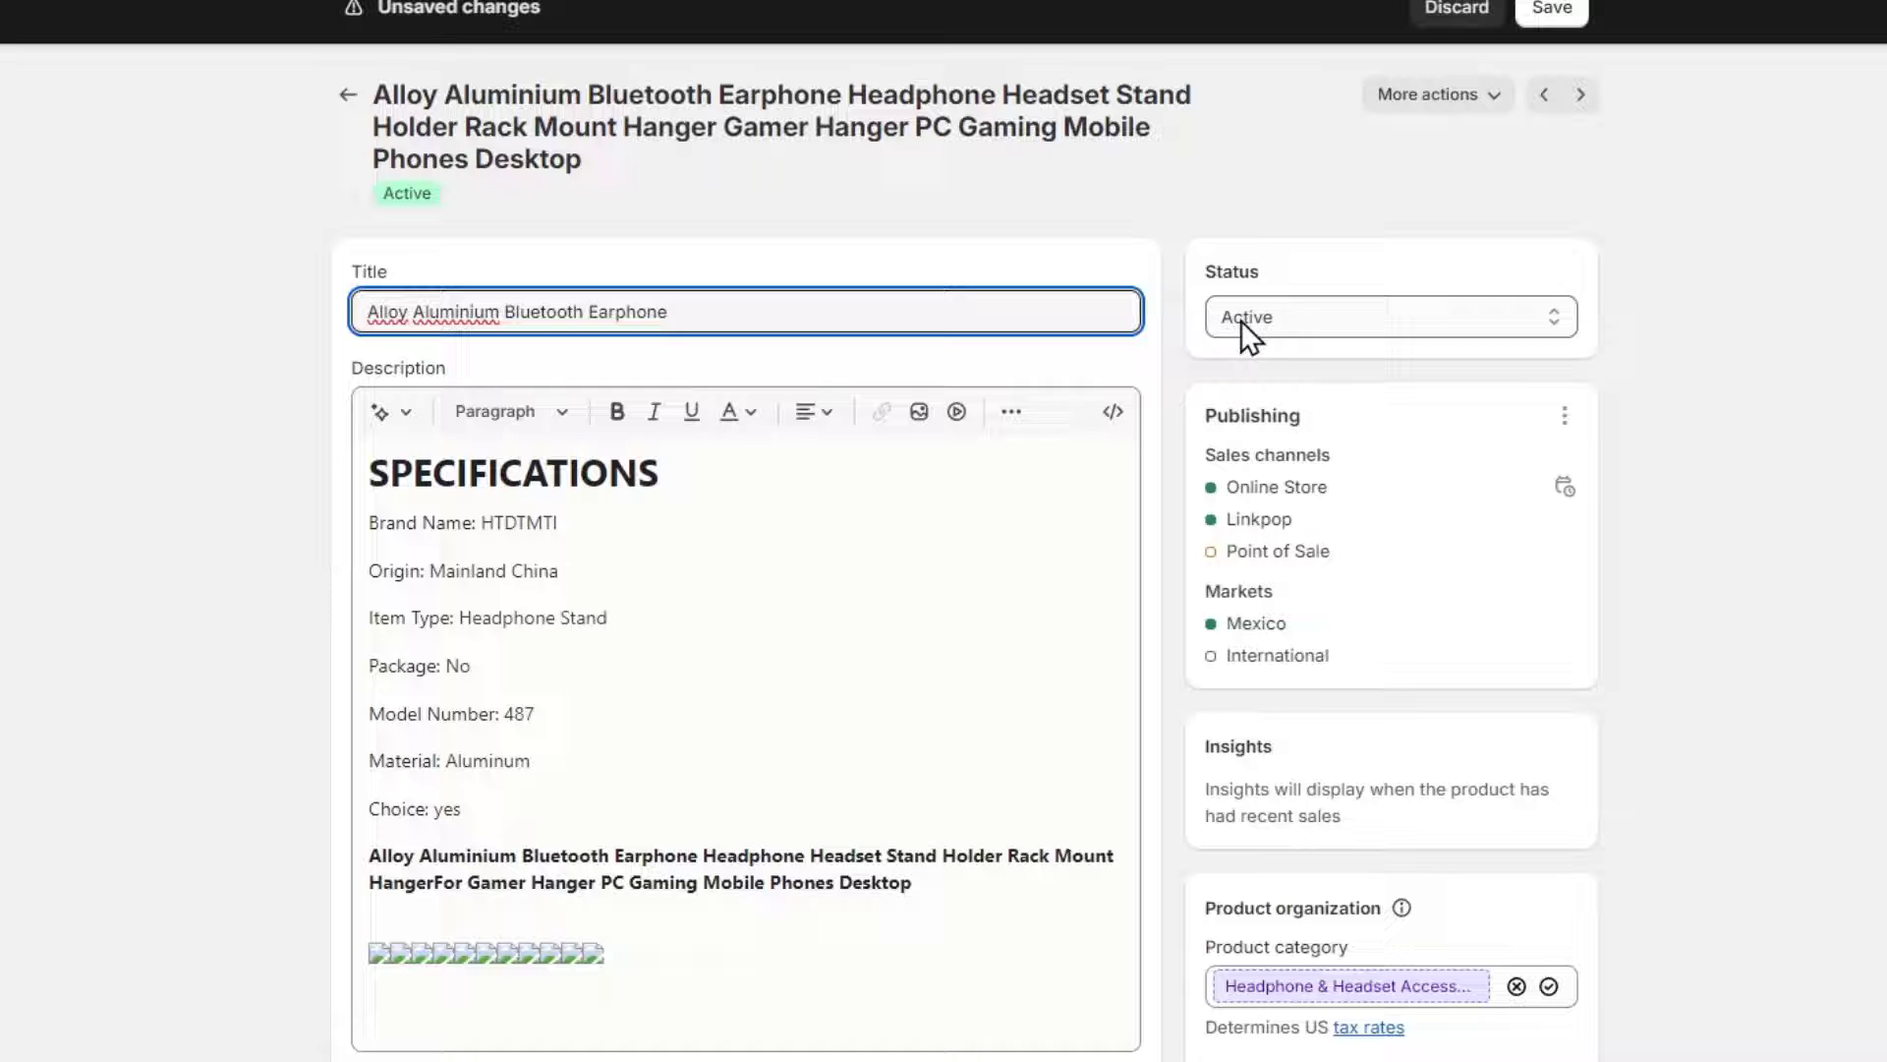
Scroll to the Variants card showing Silvery at $4.19 and Black at $4.18
scroll(982, 505, "down", 5)
scroll(982, 505, "down", 10)
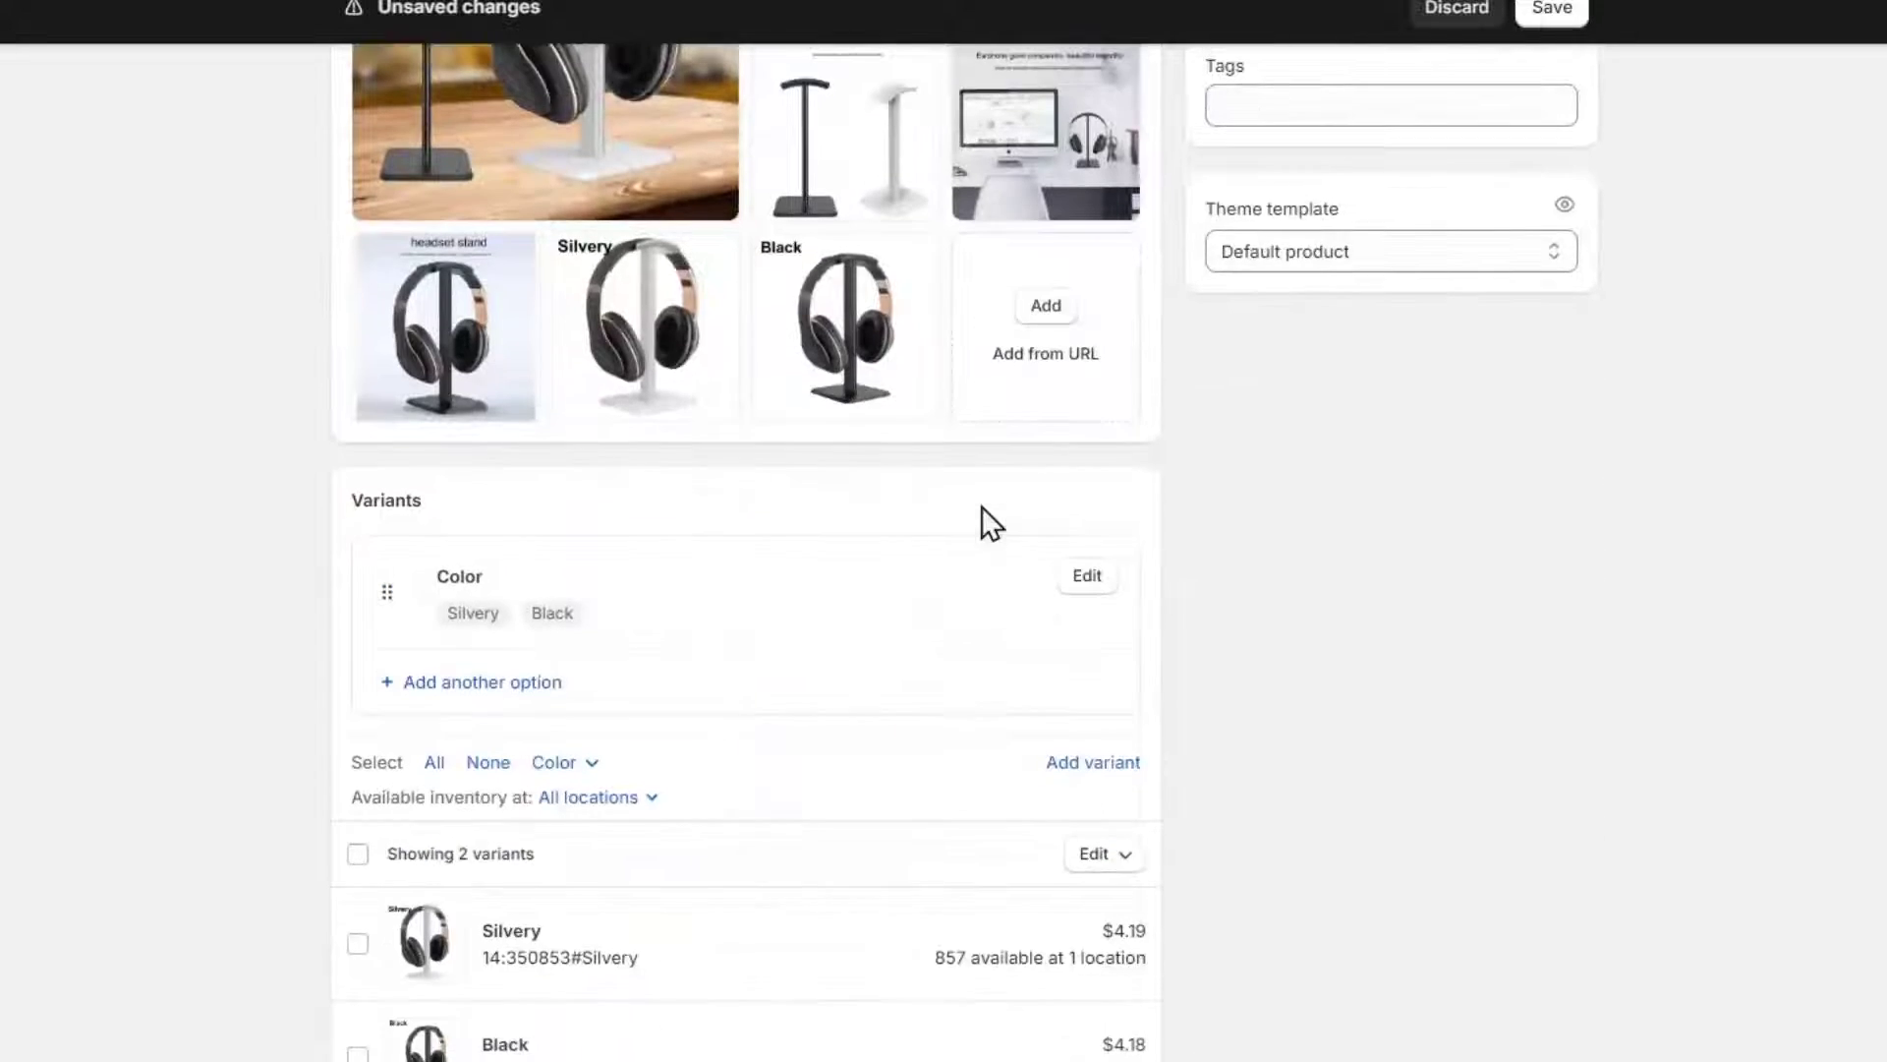
scroll(752, 747, "down", 4)
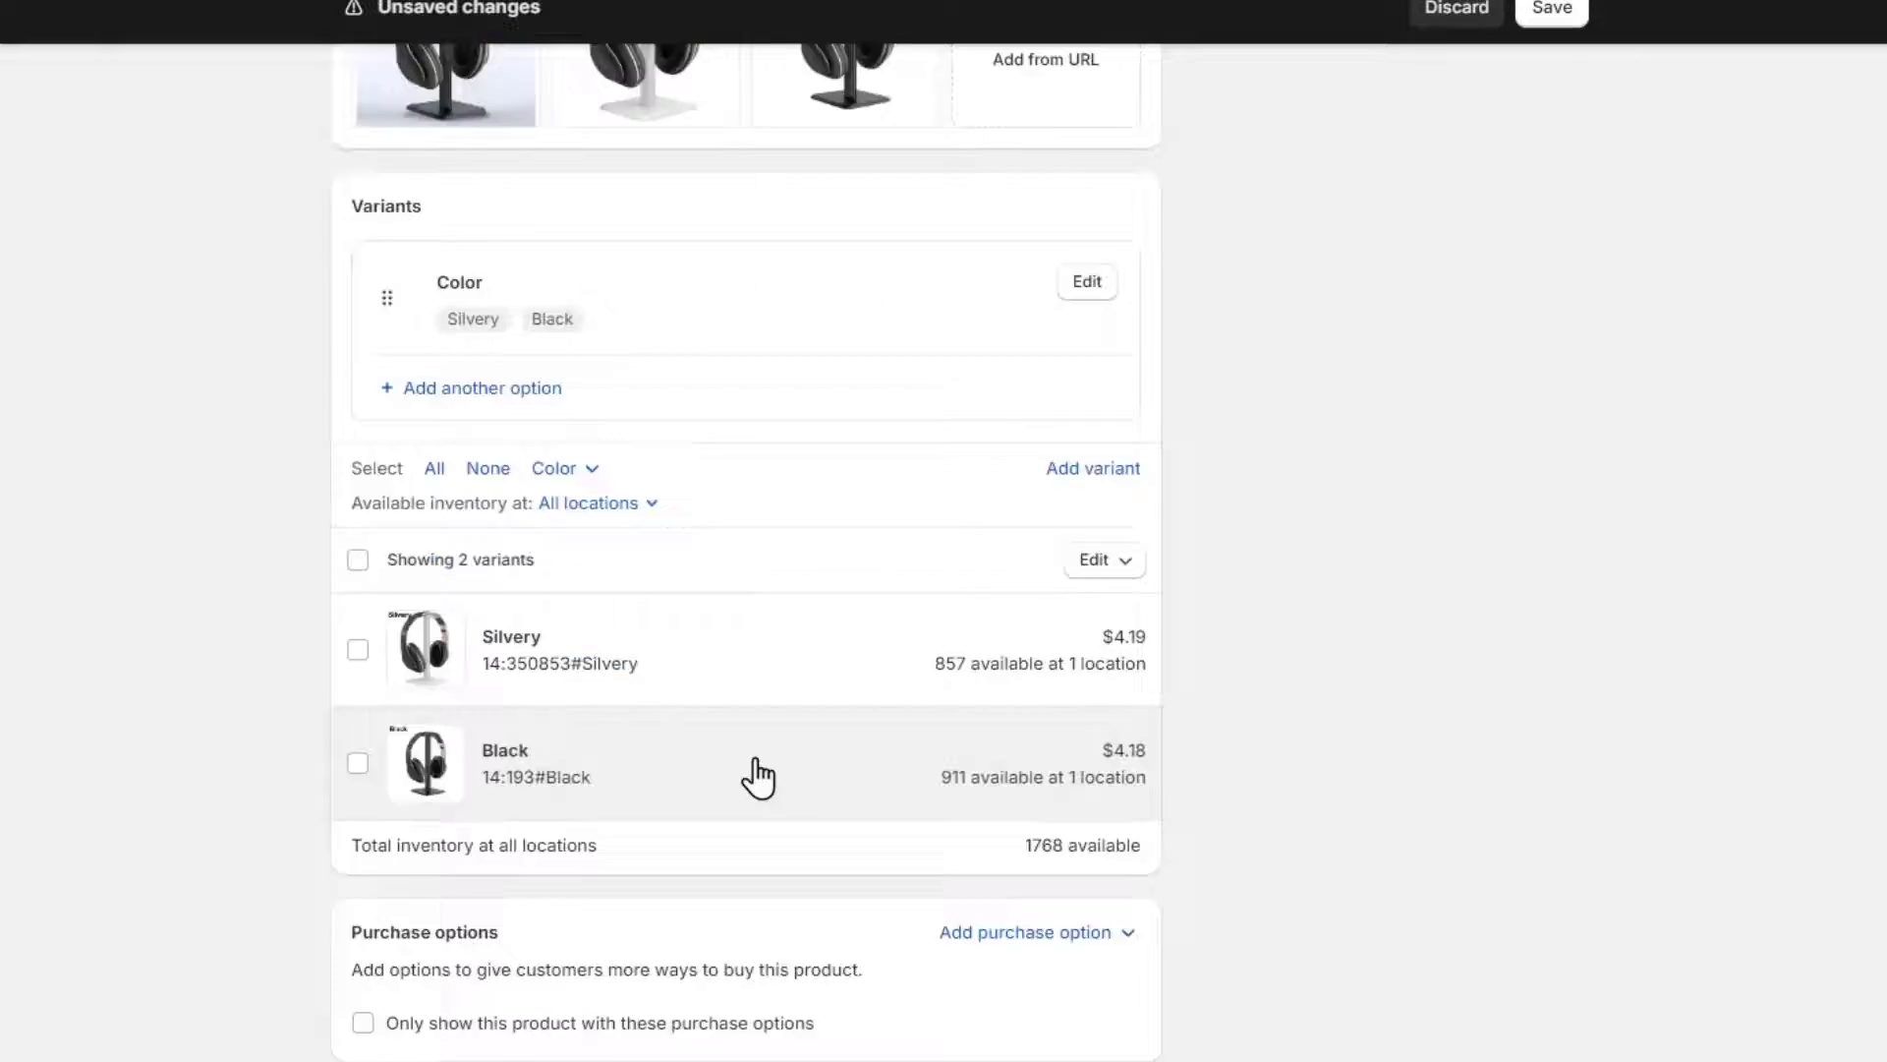
scroll(757, 767, "up", 4)
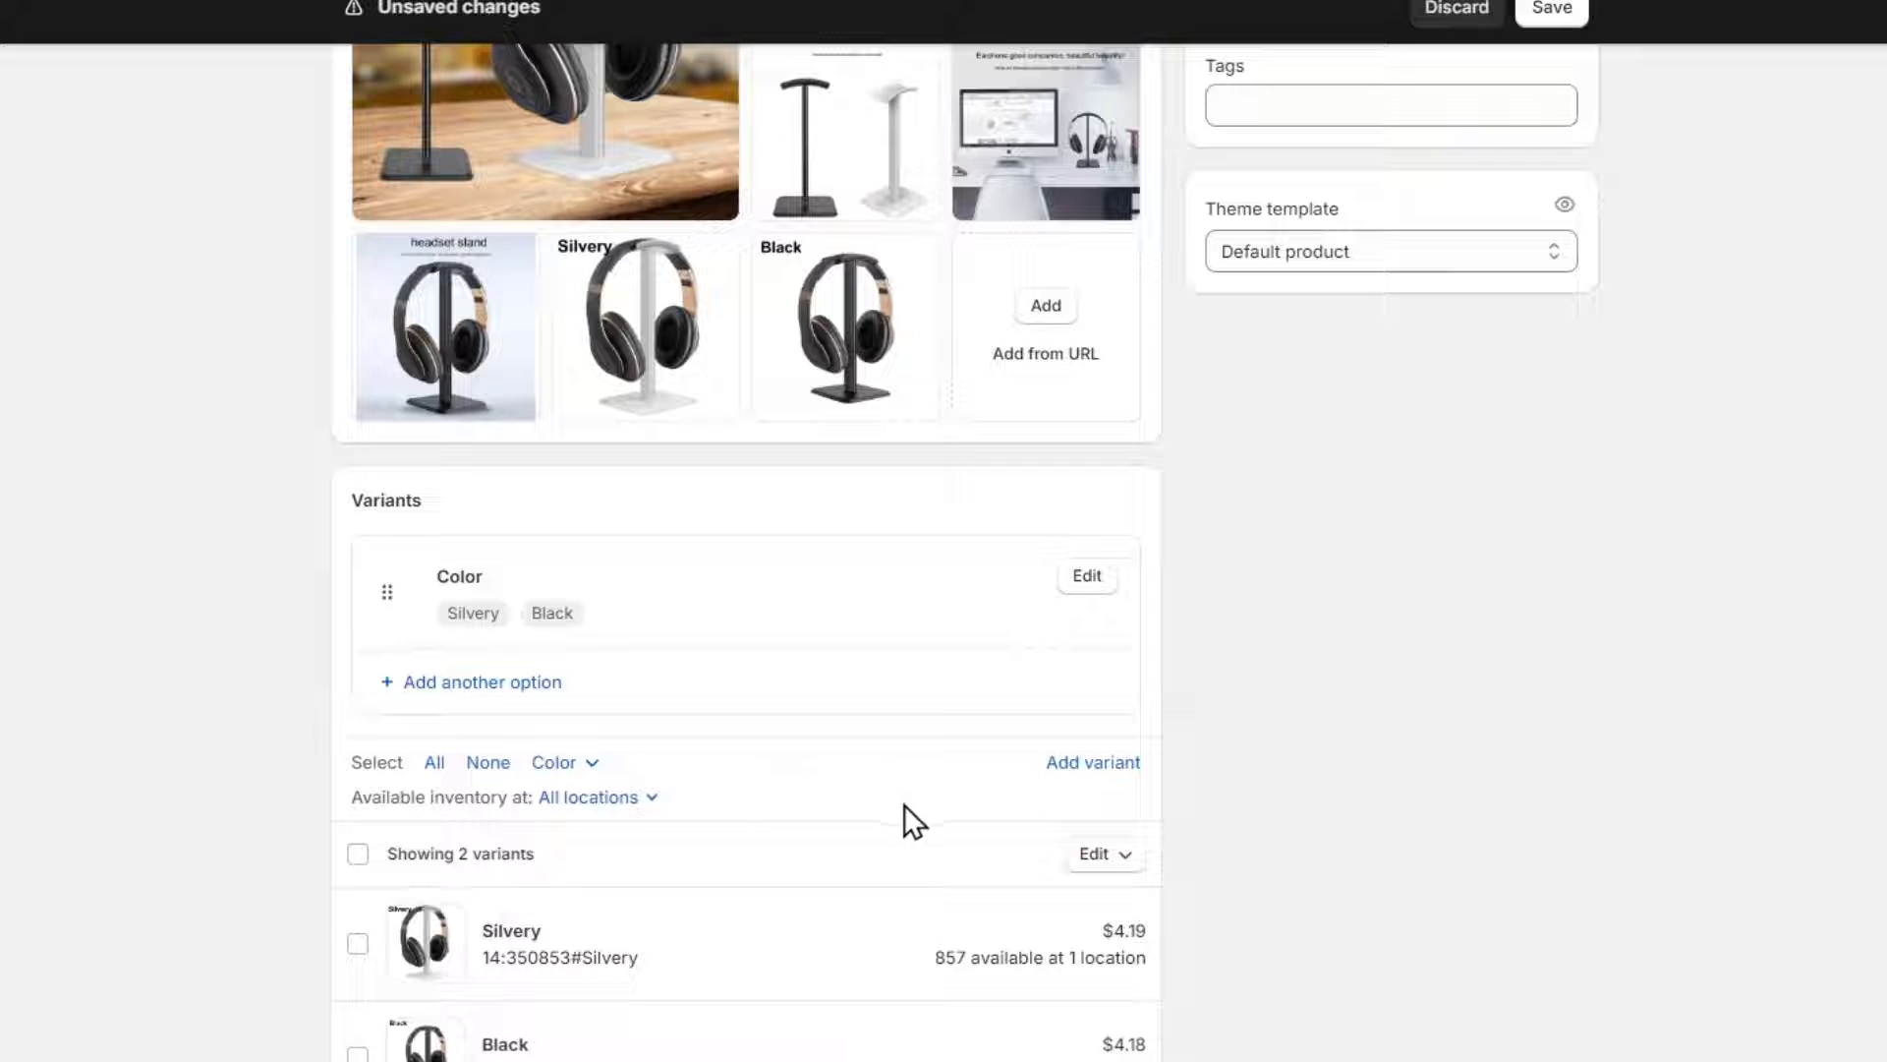
Try the variants' Edit prices and Bulk edit options, cancelling and staying on the page
left_click(1101, 855)
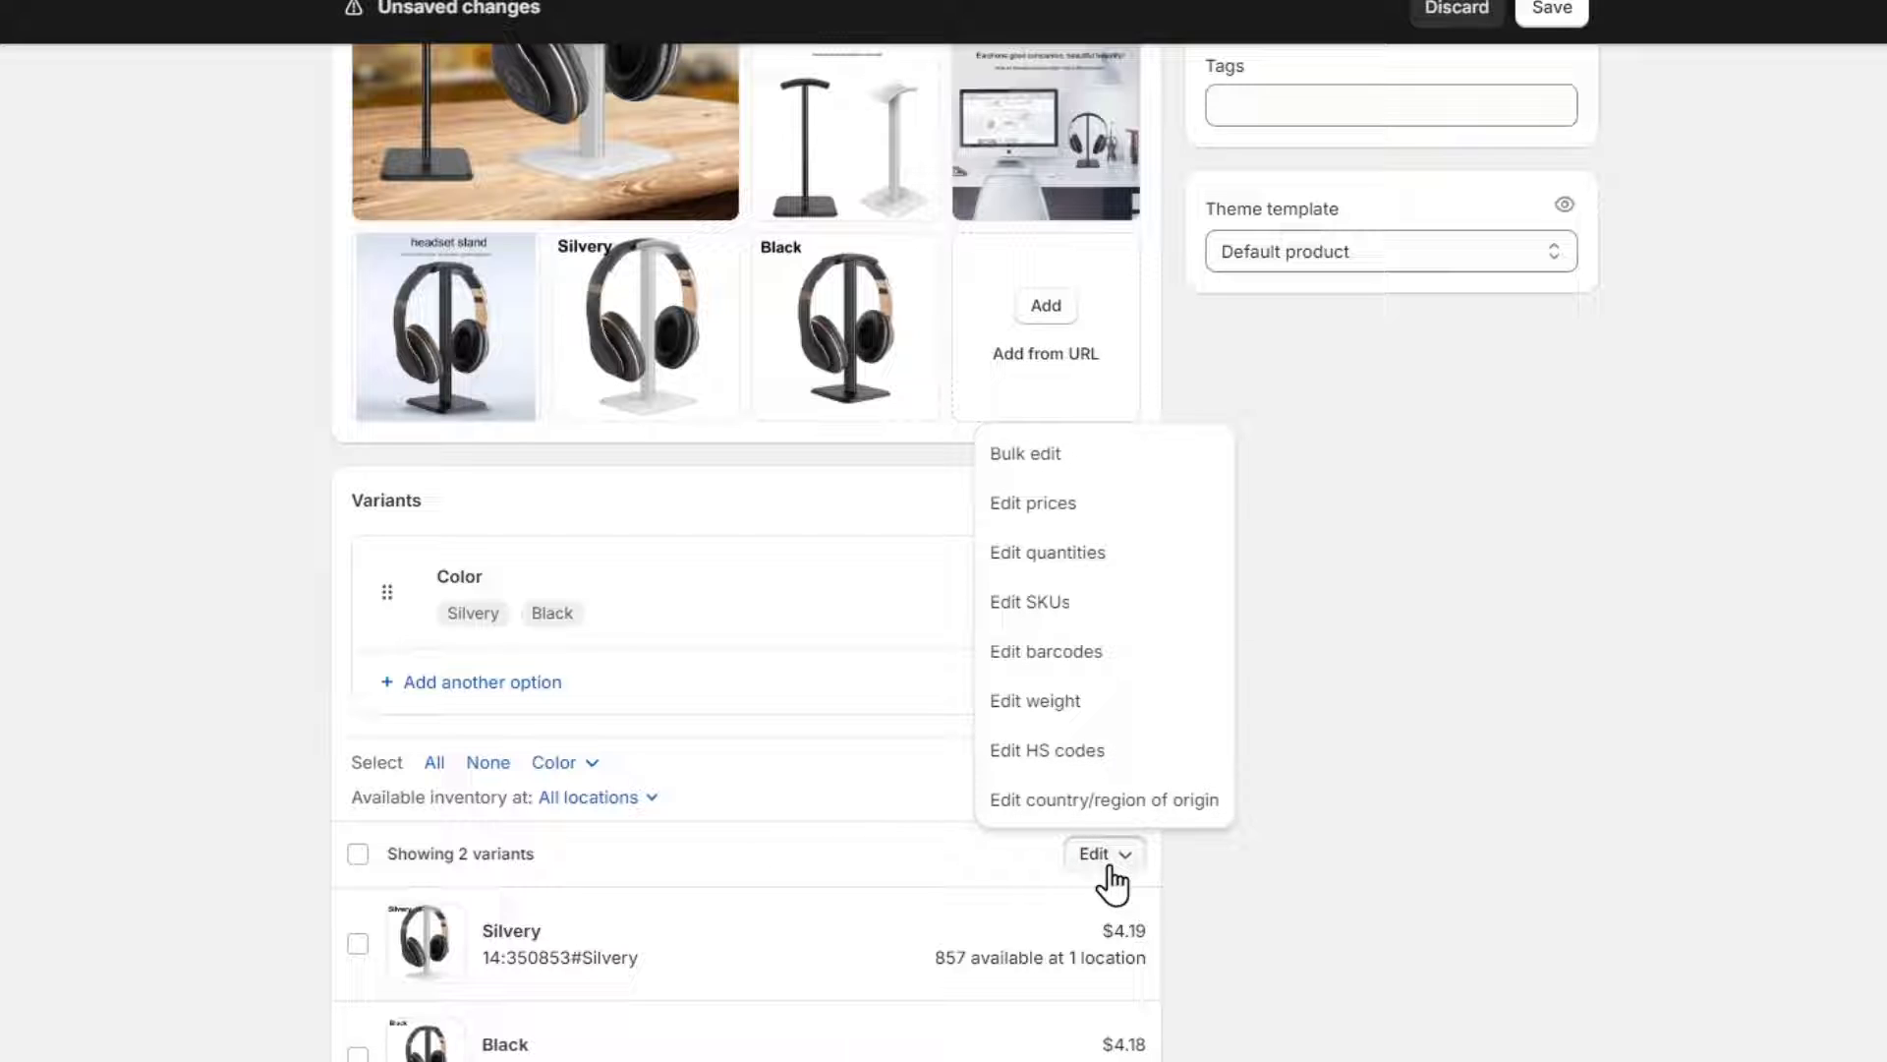
left_click(1117, 501)
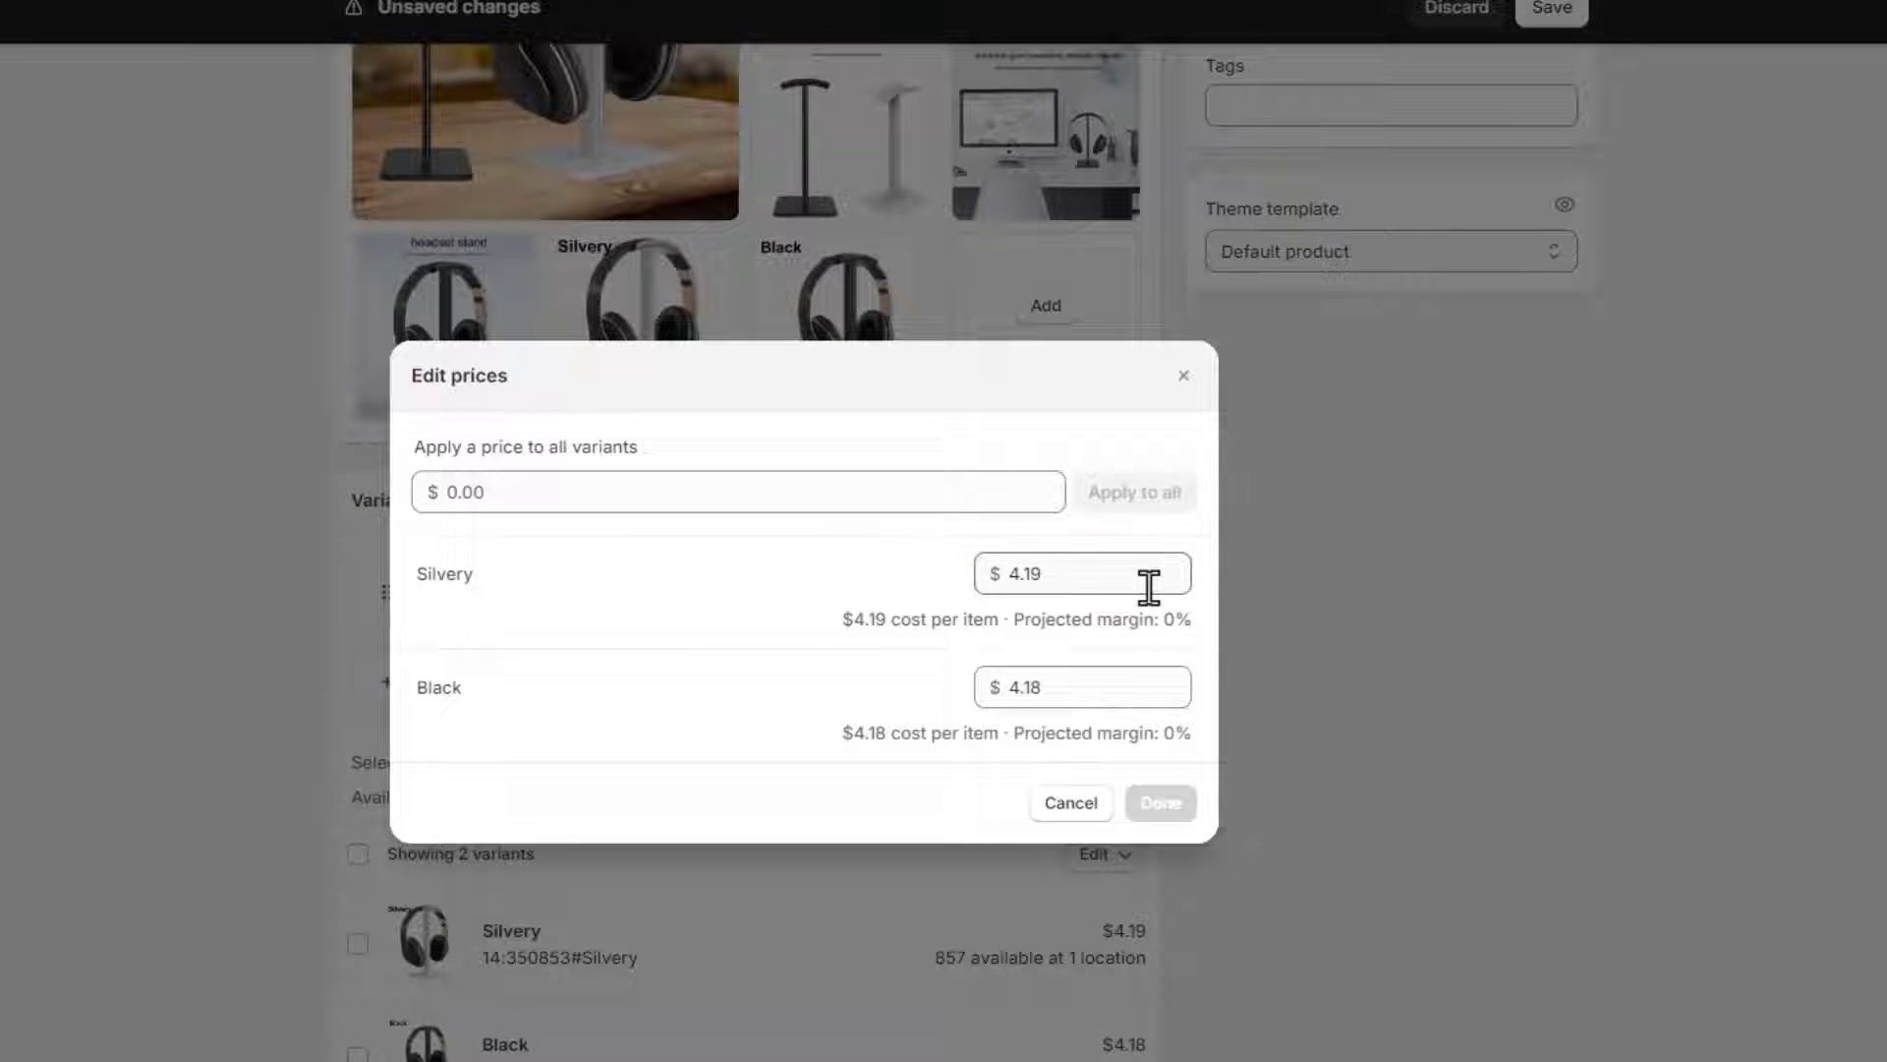
left_click(1074, 804)
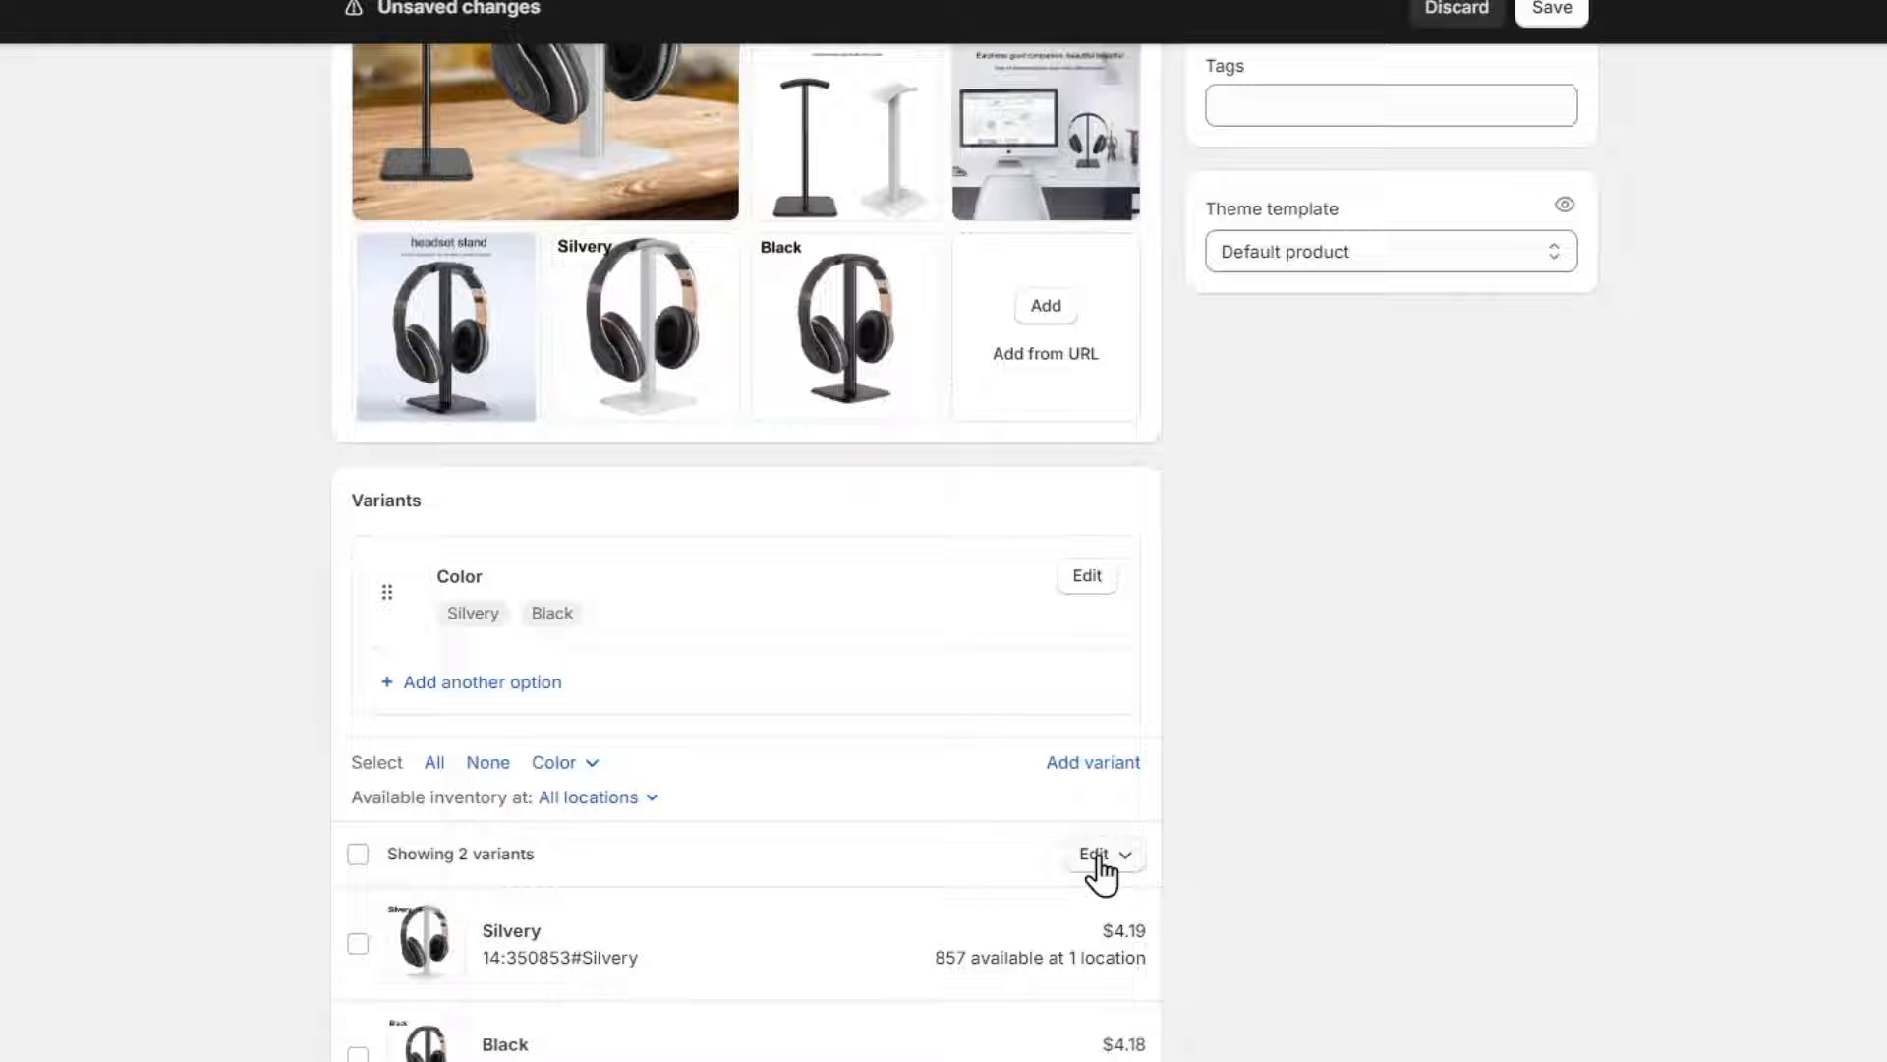
left_click(1099, 853)
left_click(1099, 466)
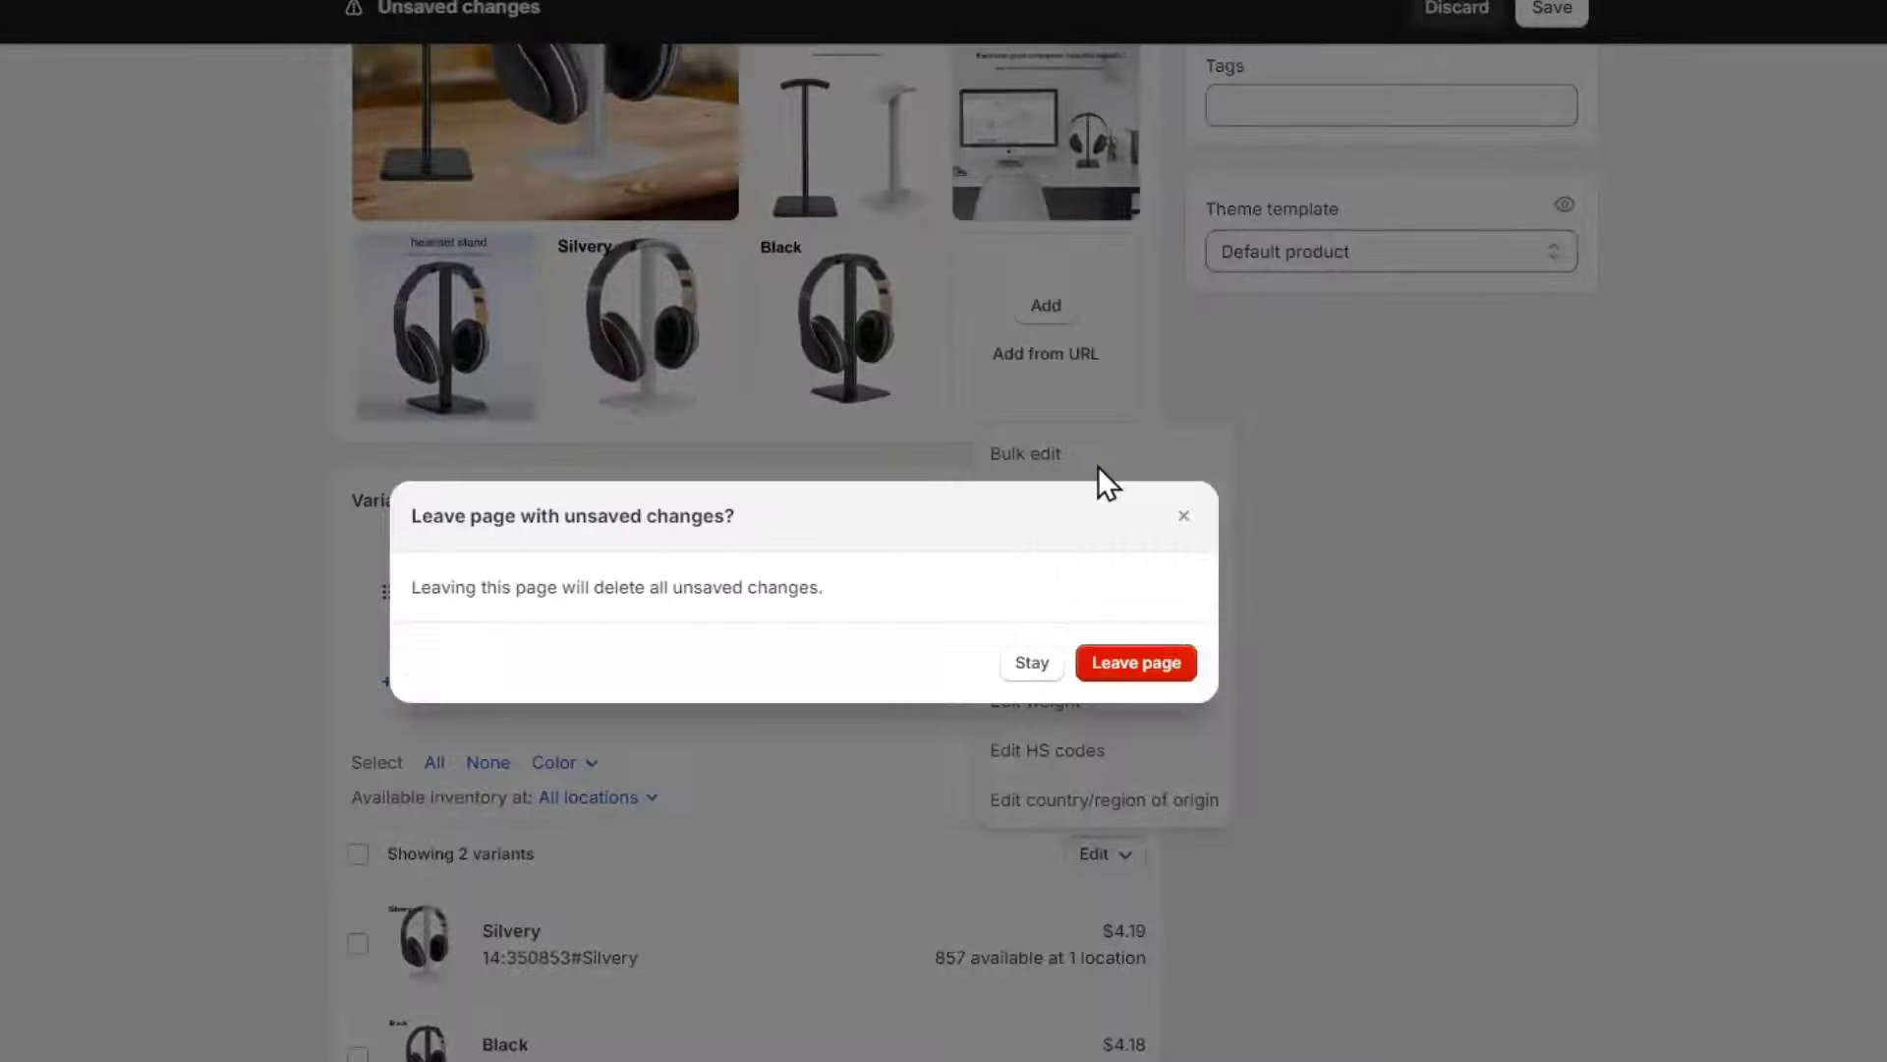
left_click(1032, 666)
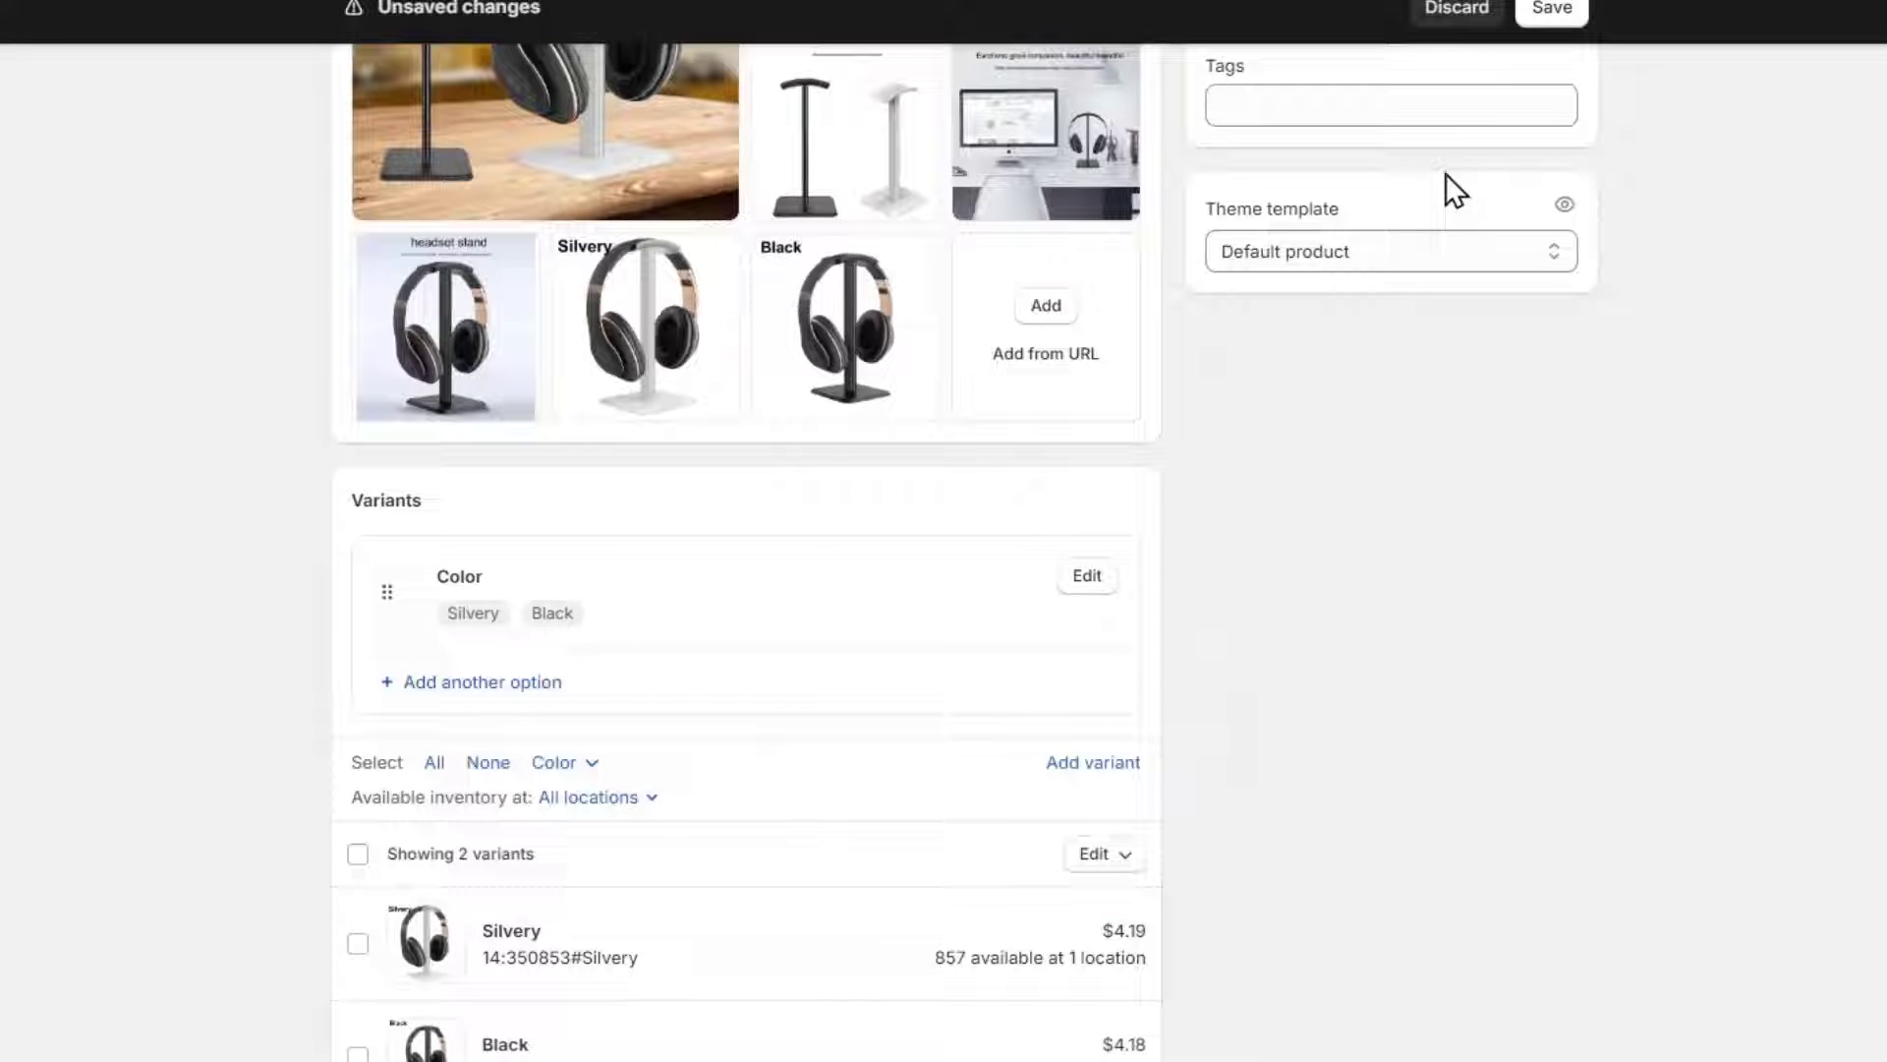
Save the product, then choose Bulk edit for the two variants again
left_click(1559, 12)
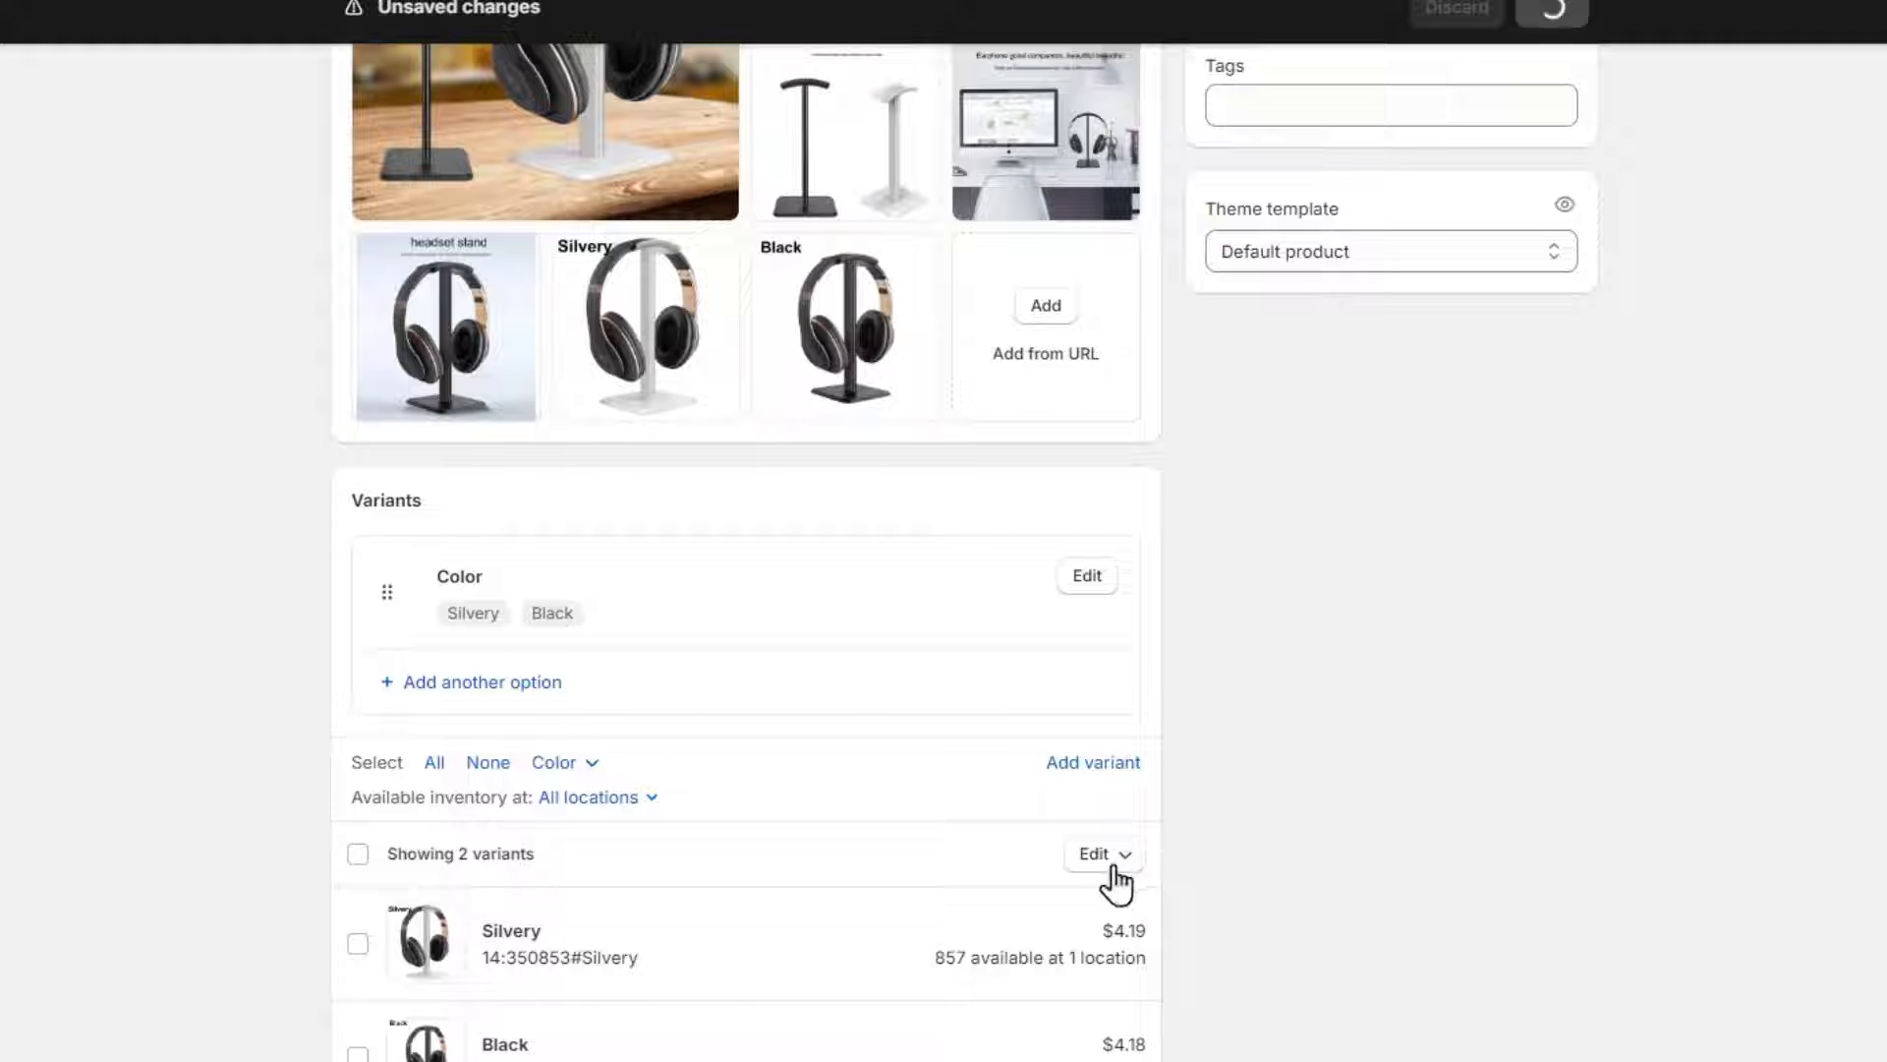
scroll(1104, 879, "down", 15)
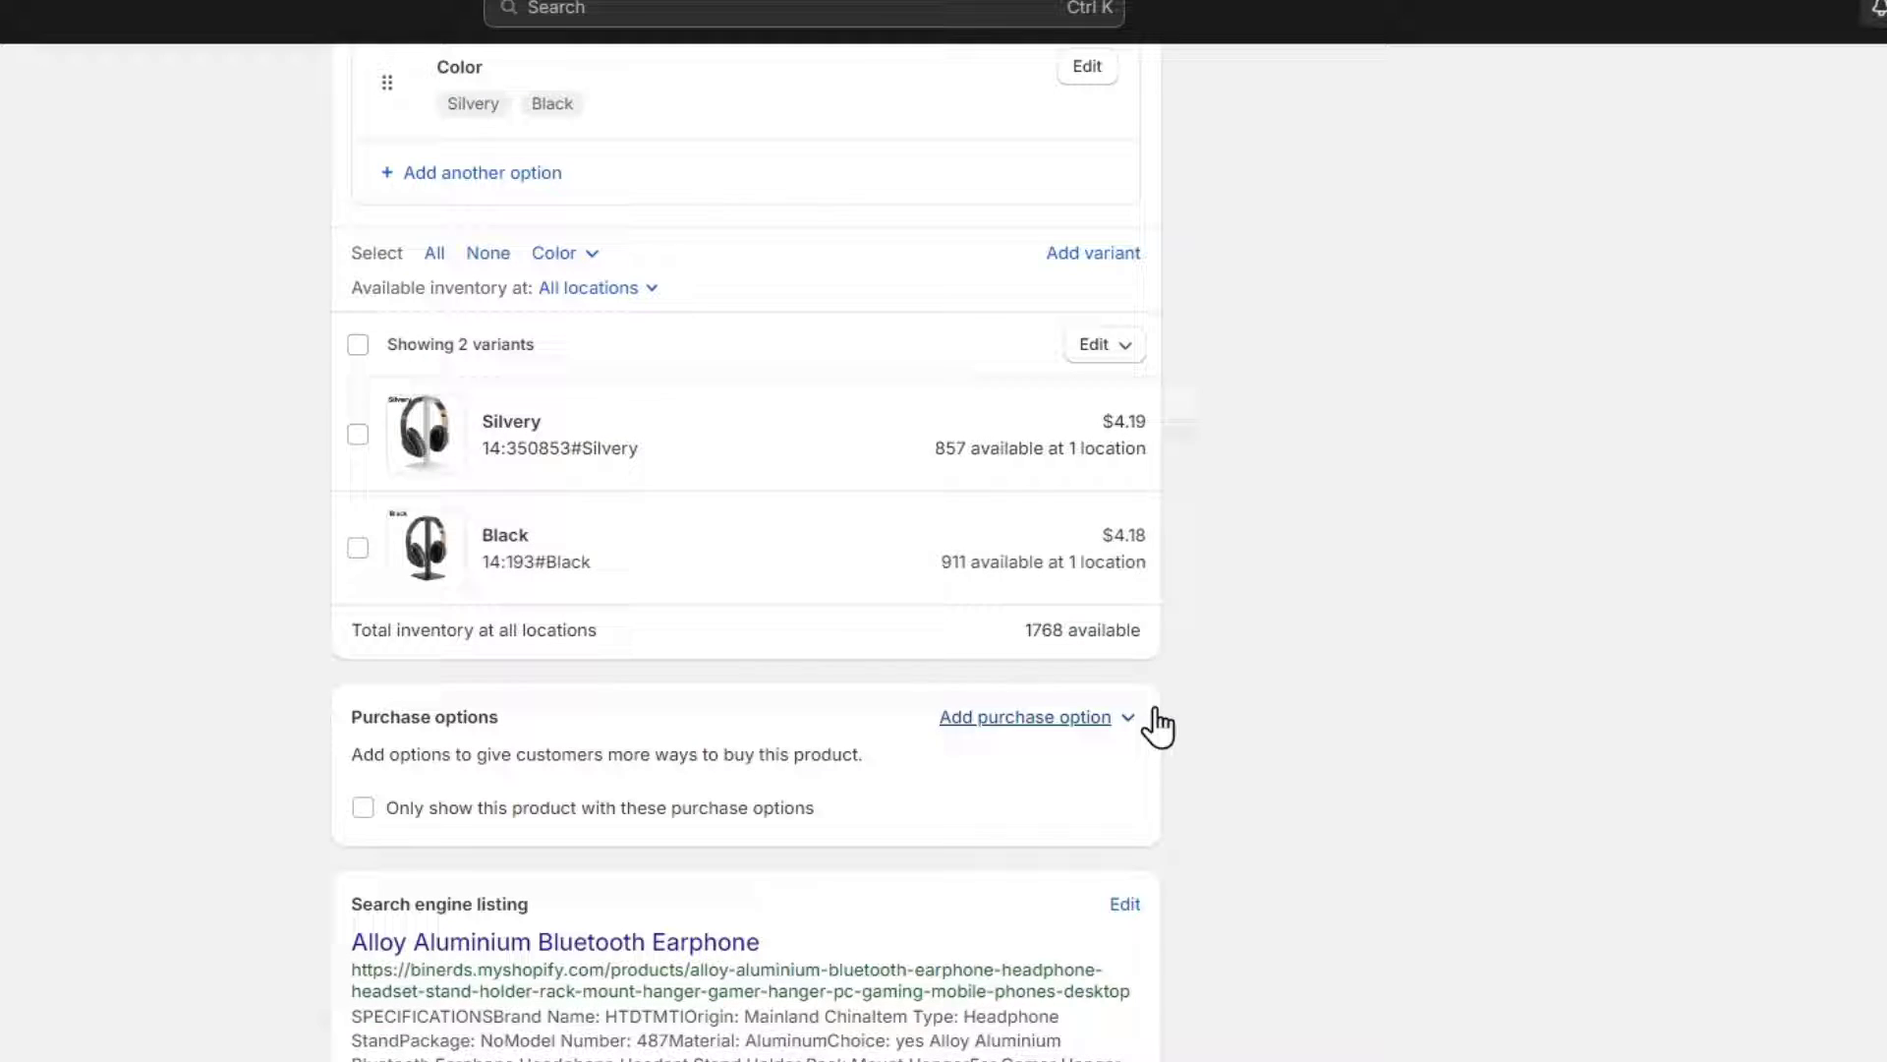
left_click(1097, 346)
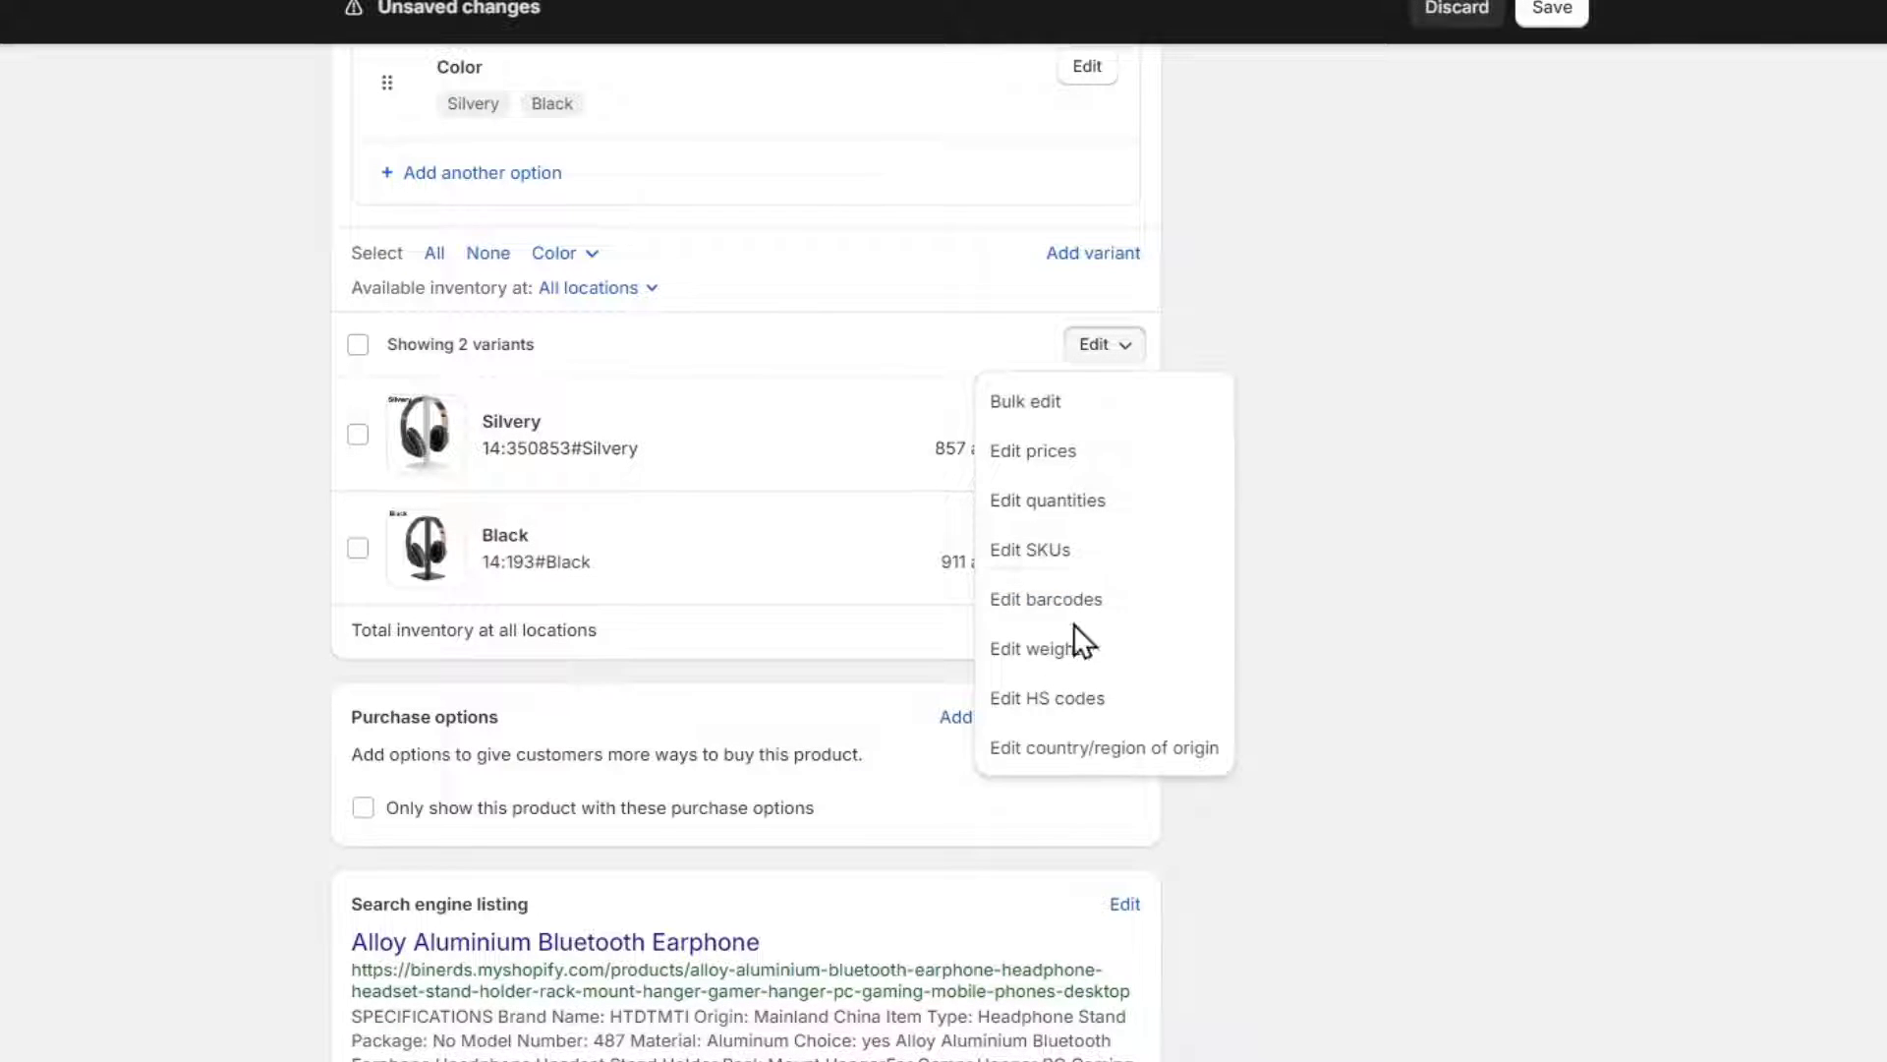
left_click(1088, 401)
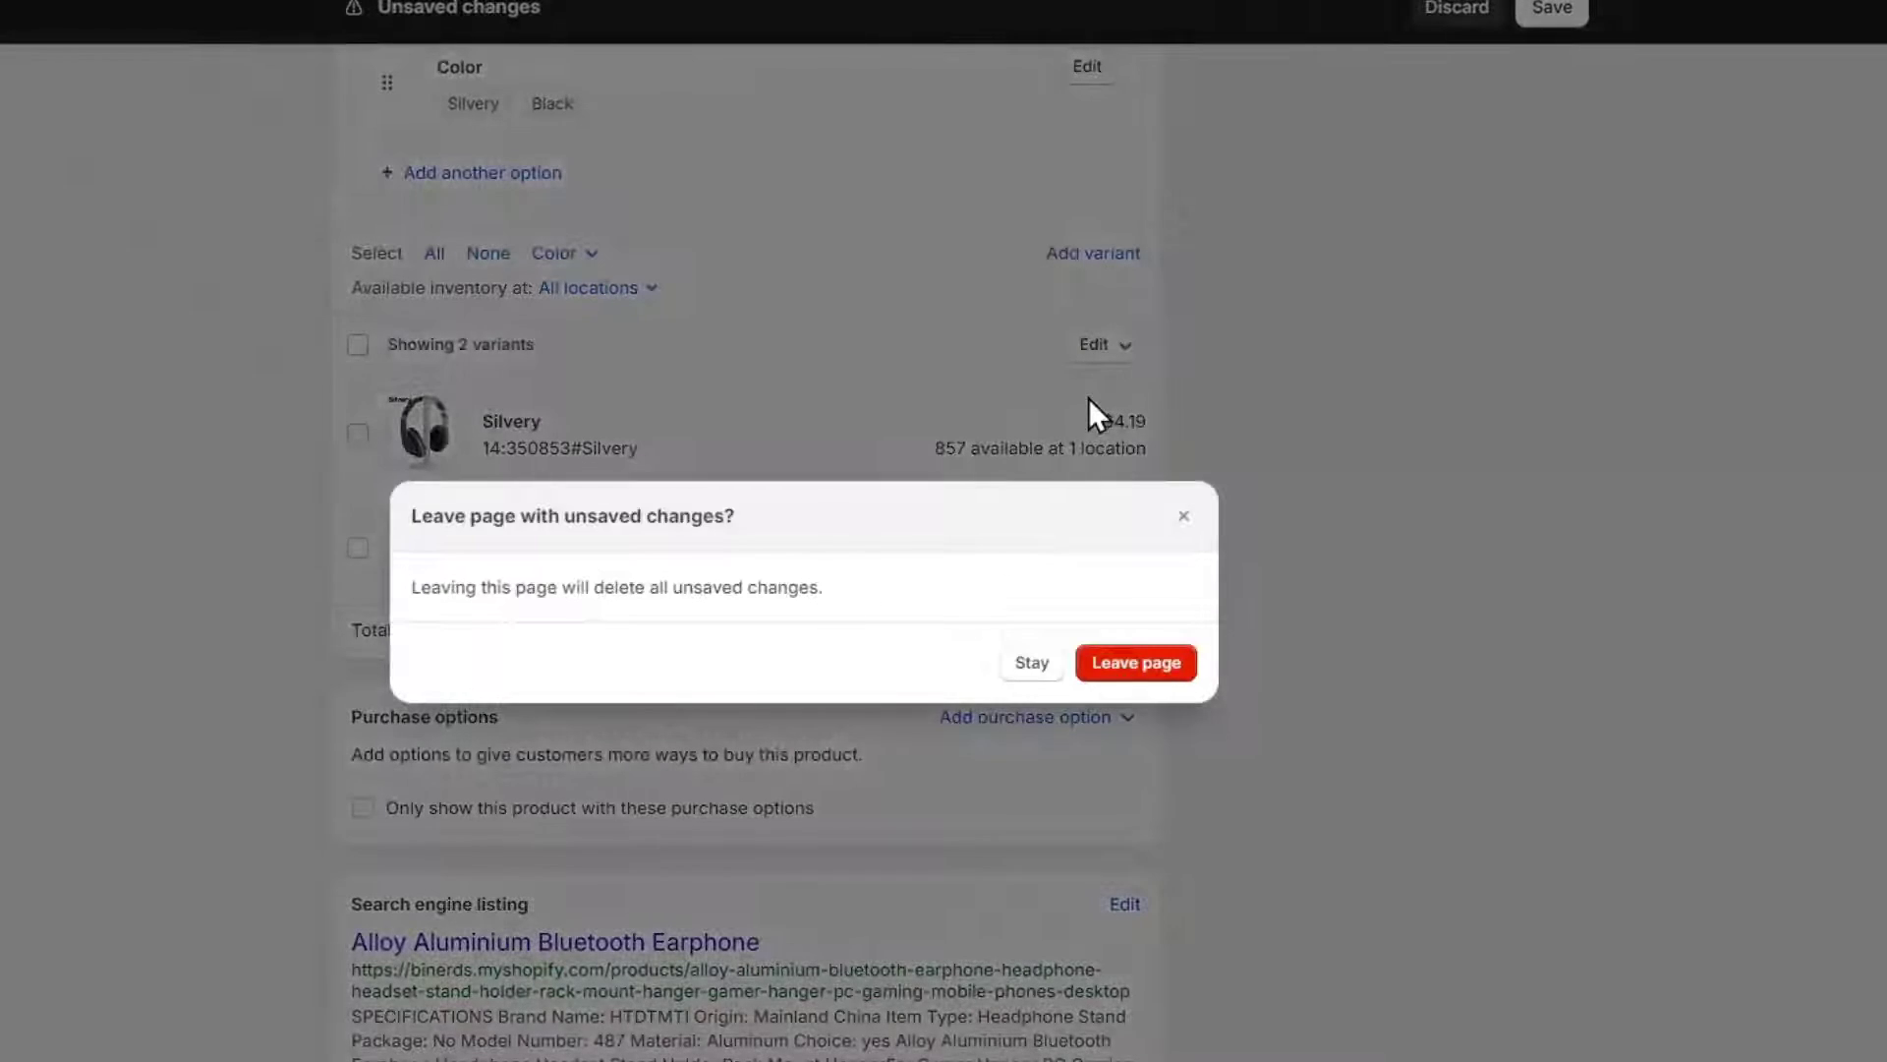
Leave the page to open the bulk editor for both variants and show the column field list
left_click(1176, 678)
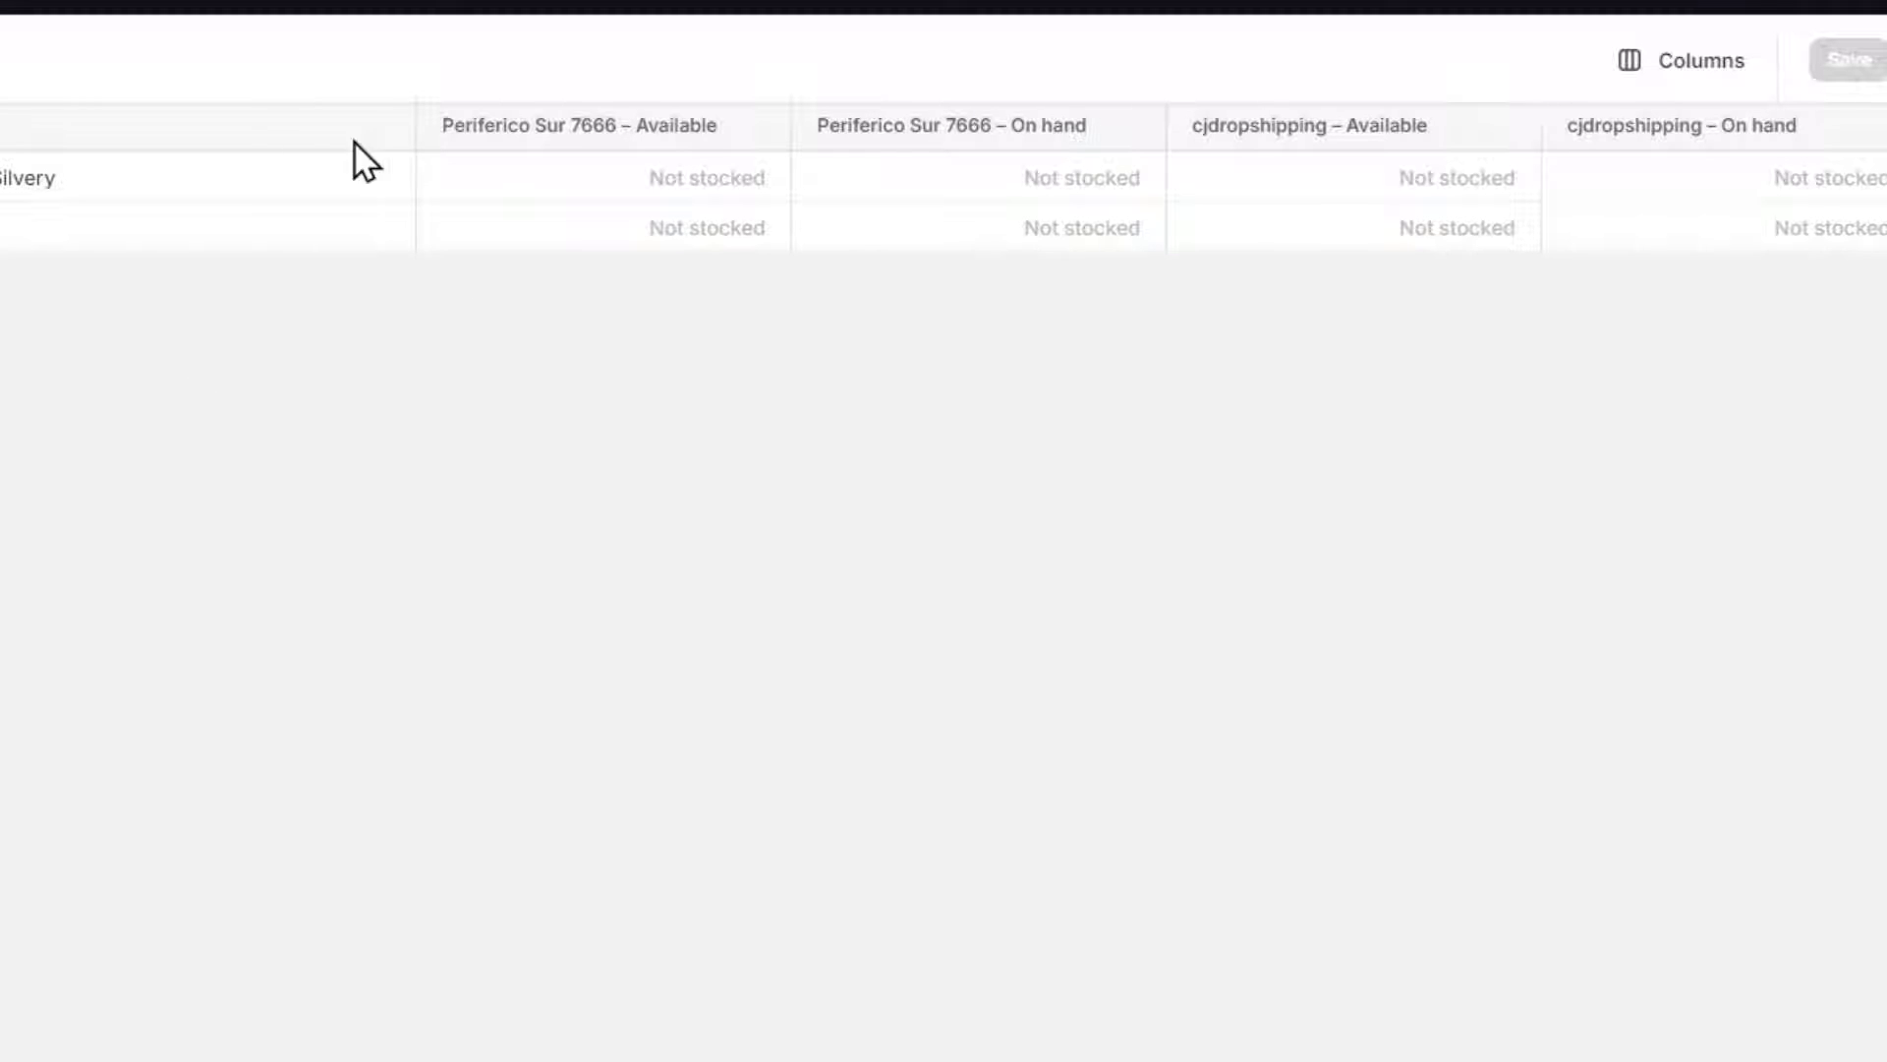
left_click(1672, 79)
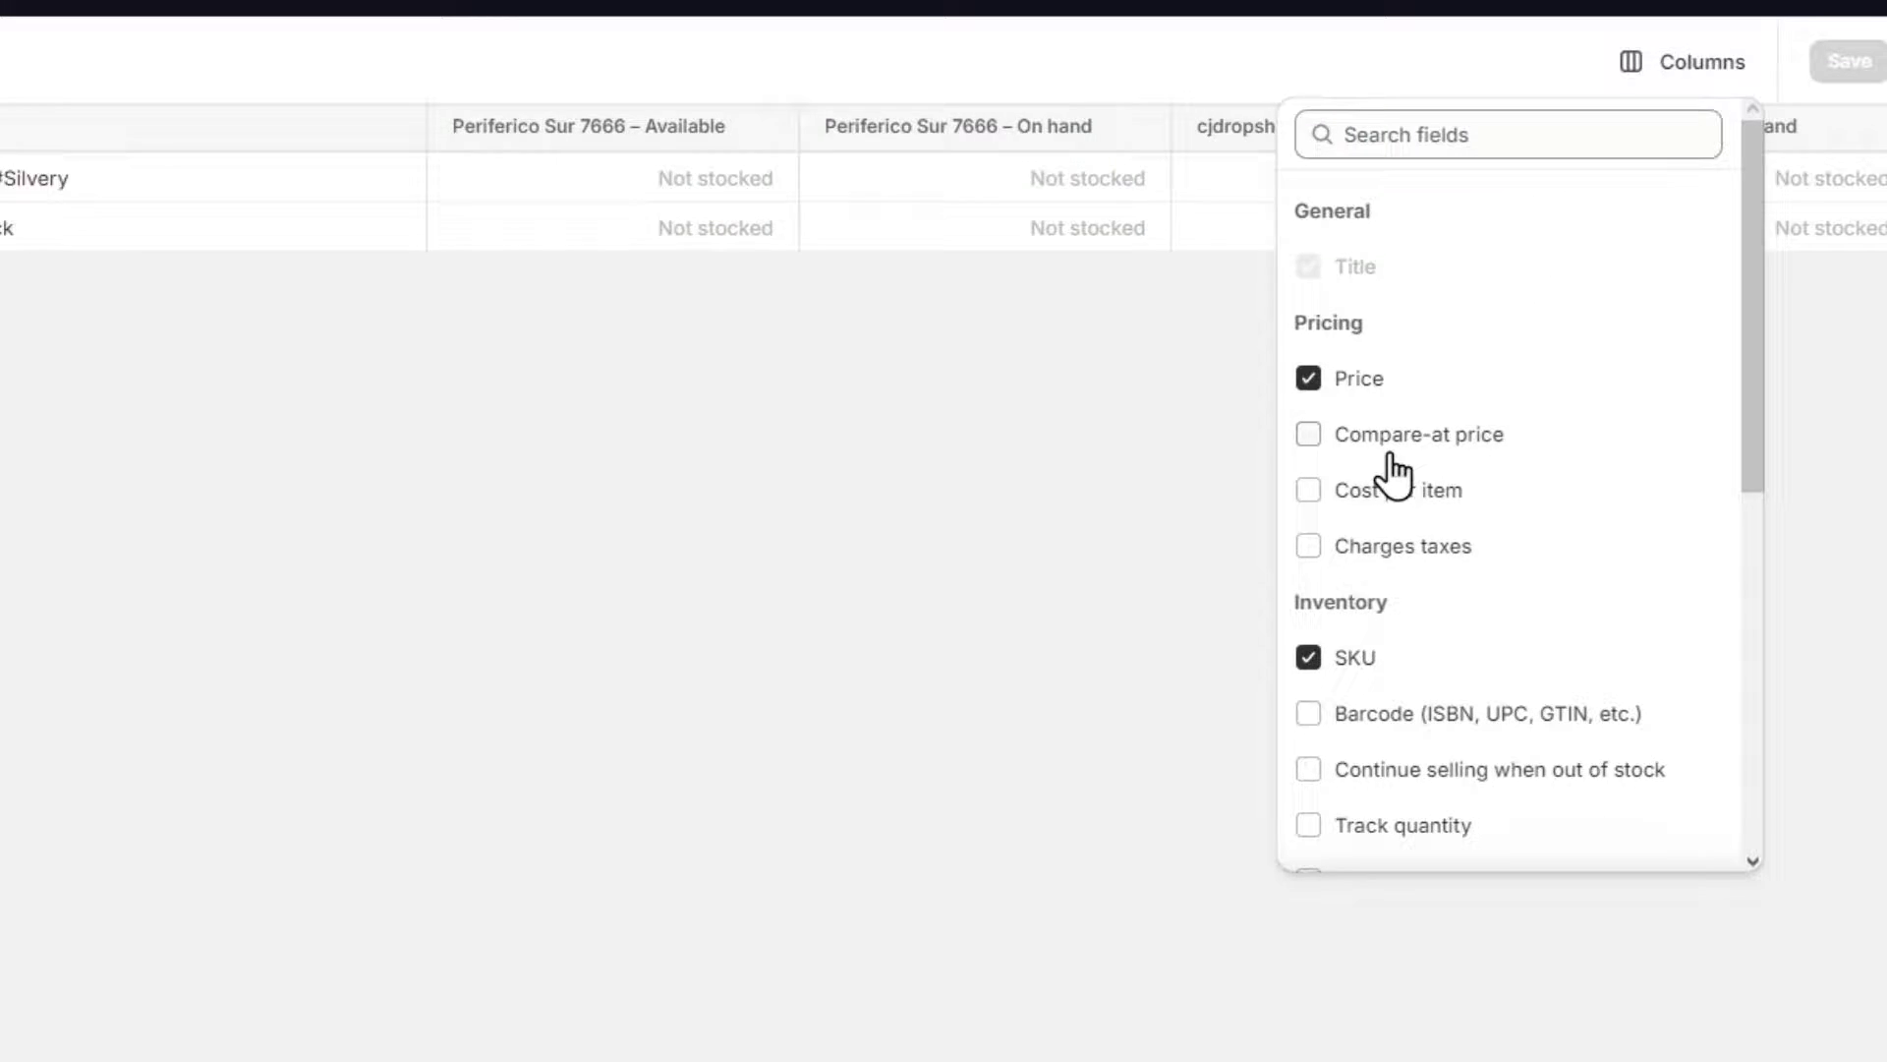
Add a Compare-at price column and give Silvery a compare-at price of 7.19
left_click(1327, 441)
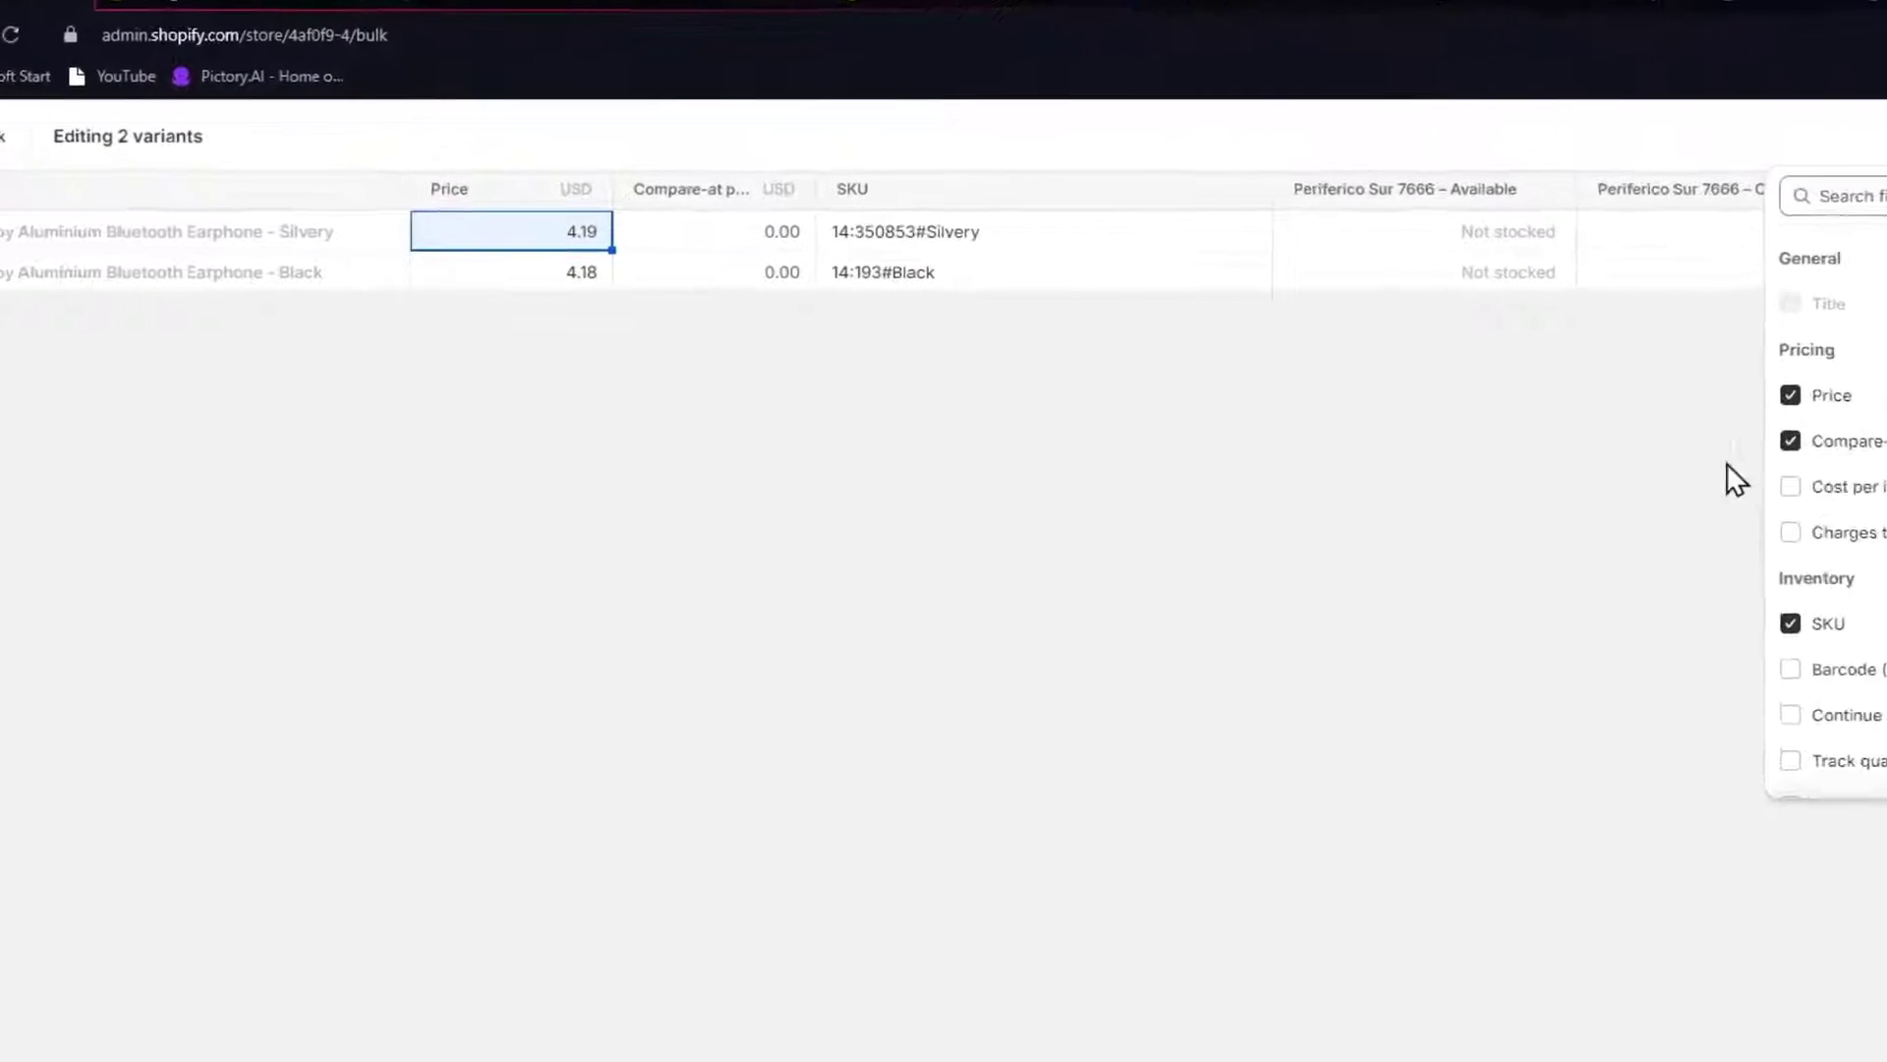
left_click(1734, 479)
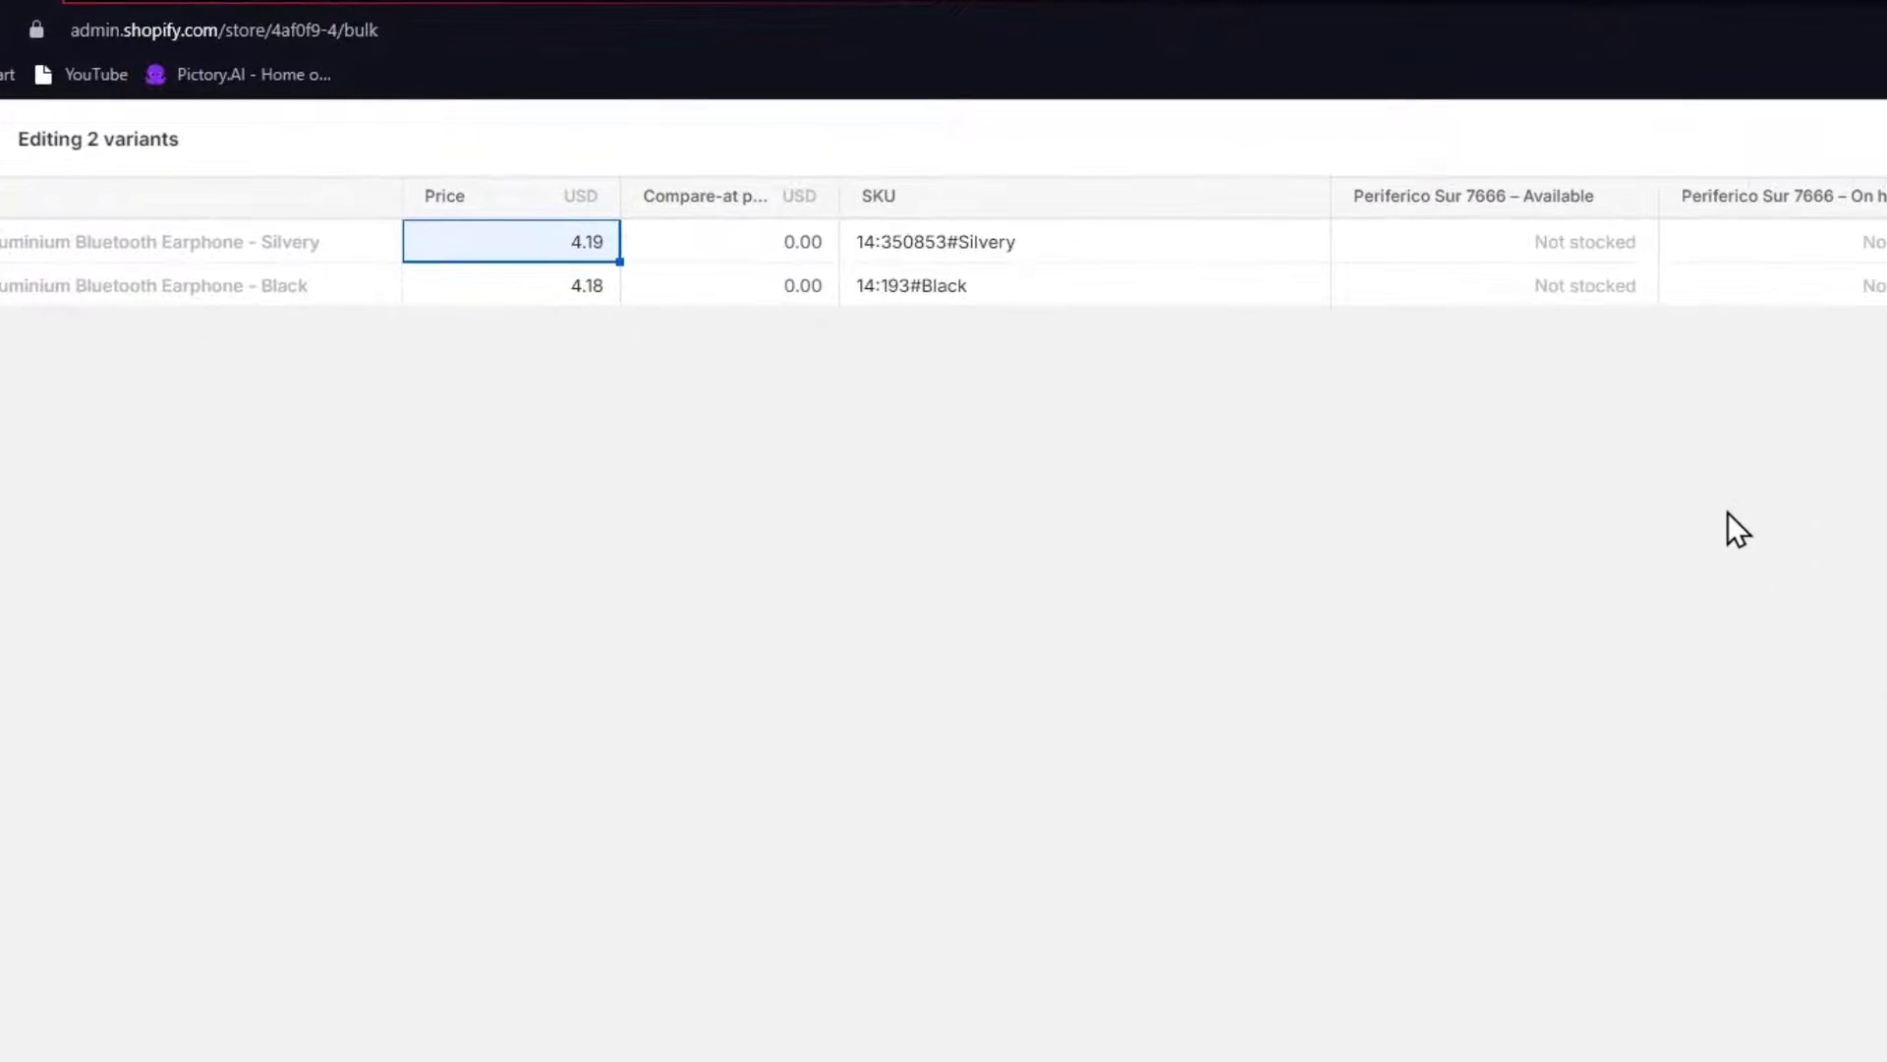
left_click(656, 232)
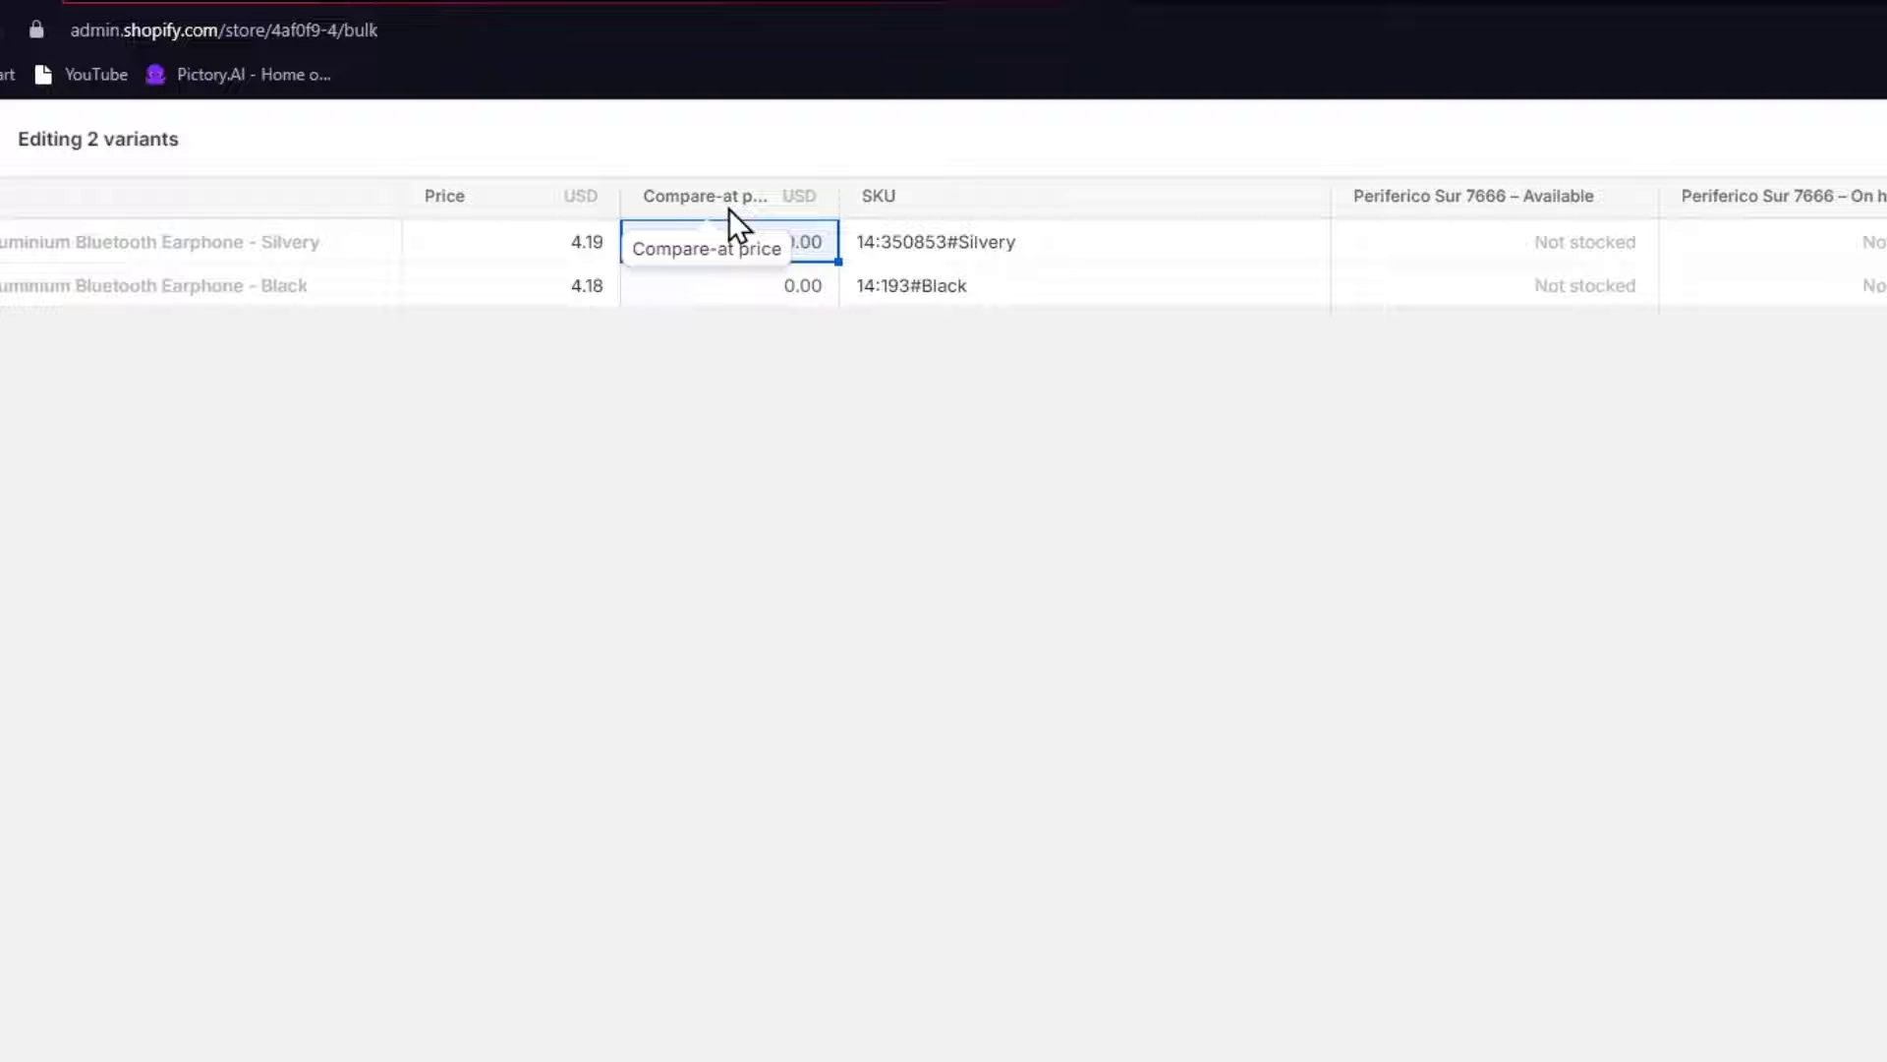
left_click(787, 243)
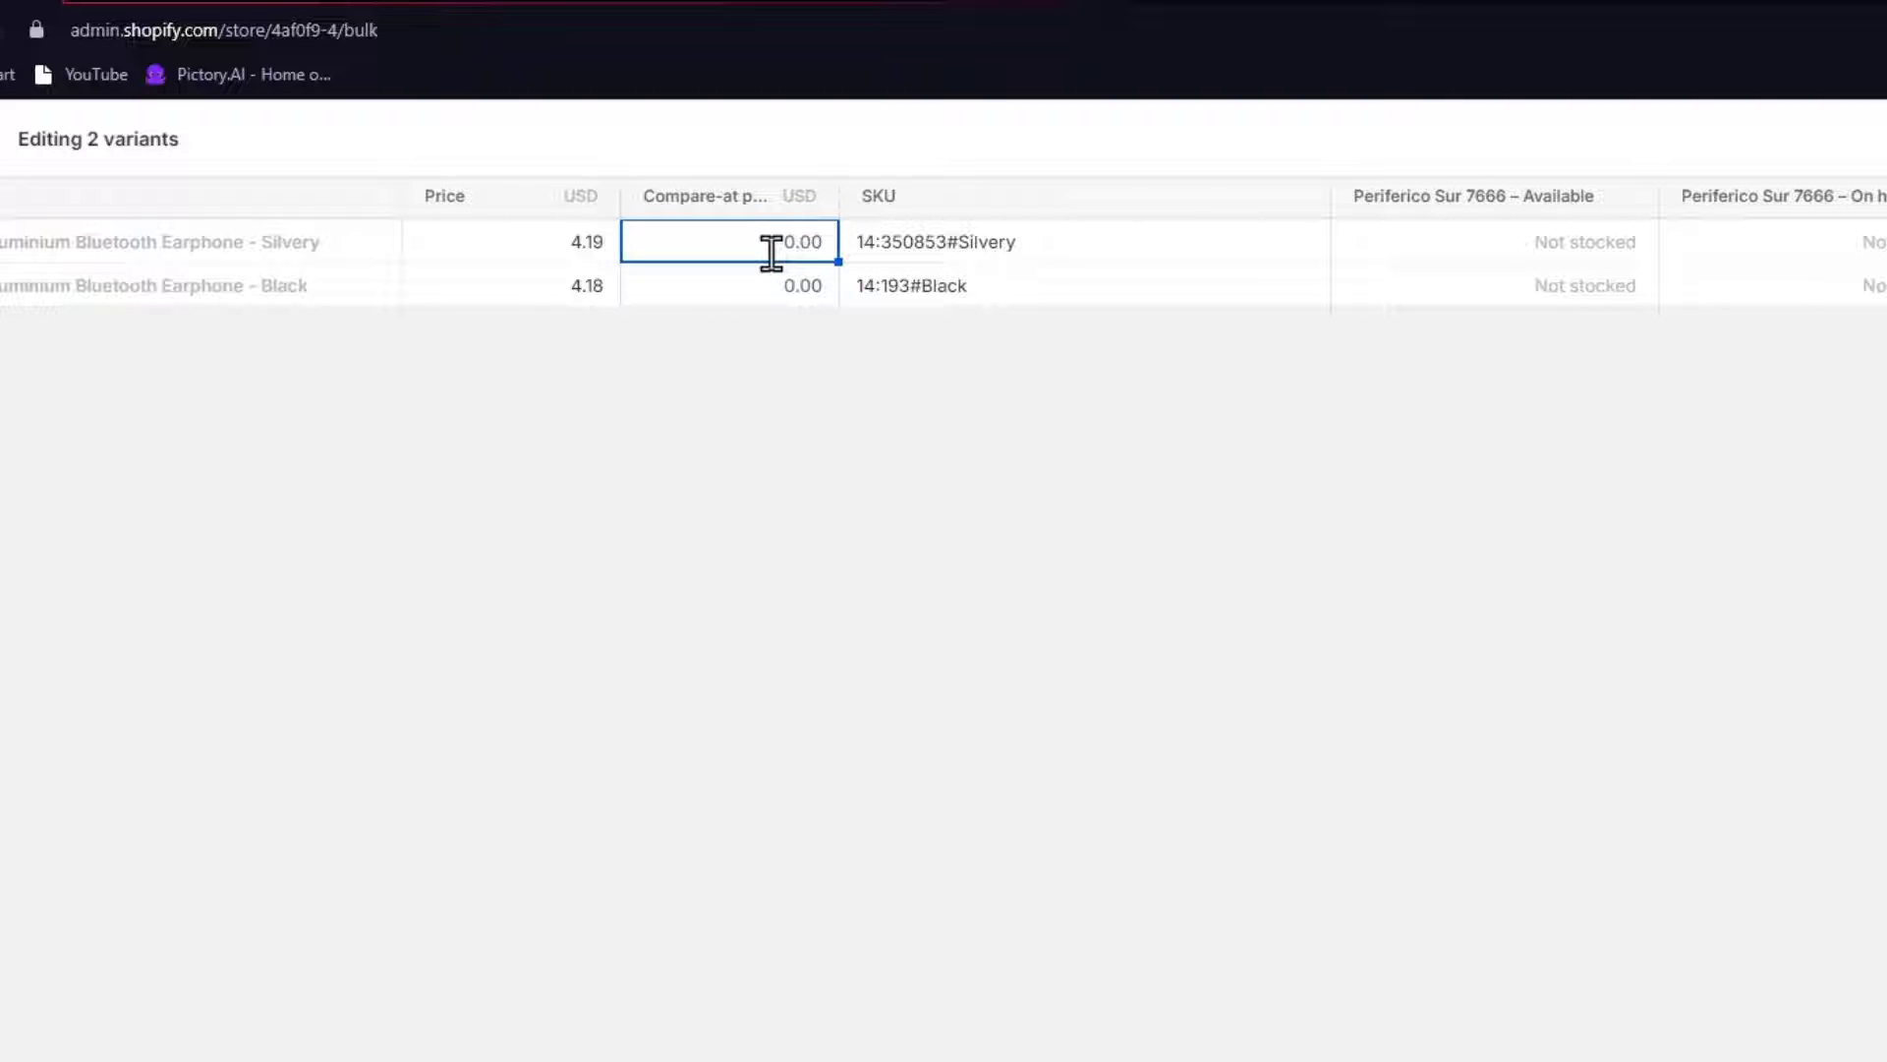
left_click(594, 246)
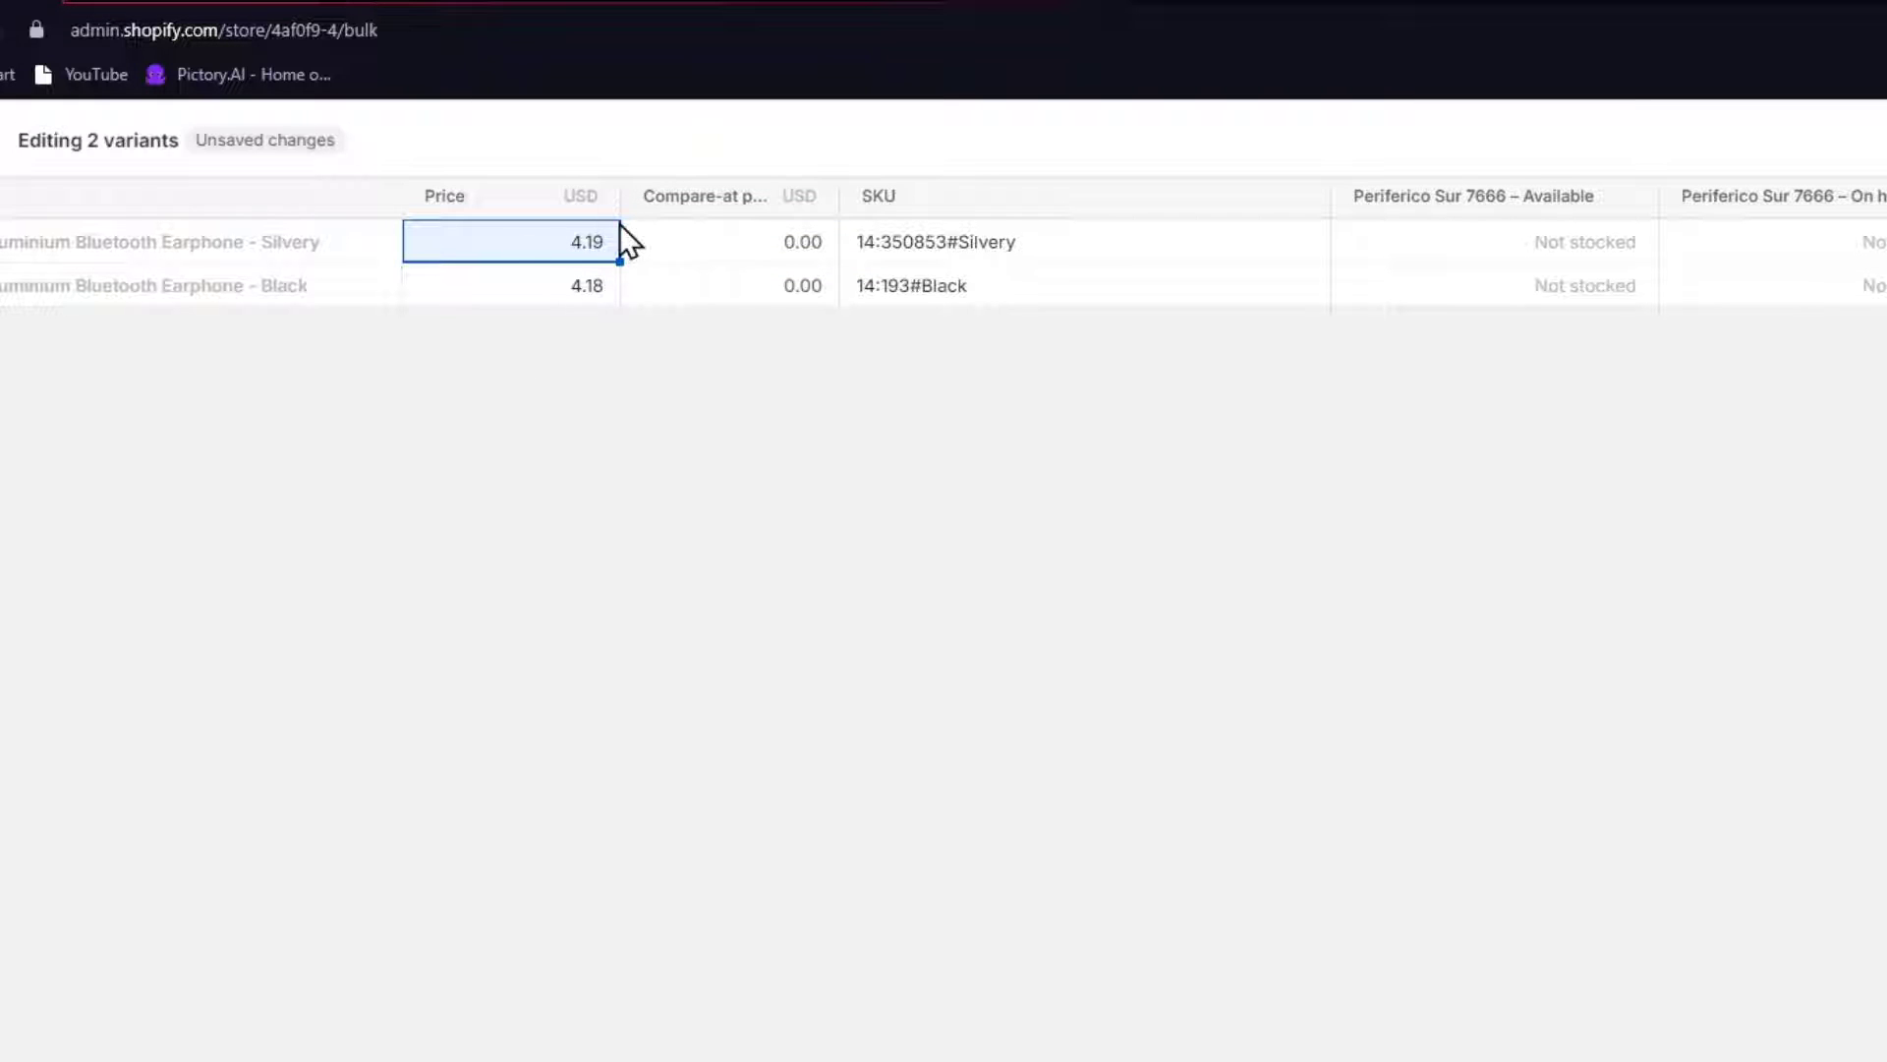
left_click(771, 245)
type("4.19")
double_click(786, 246)
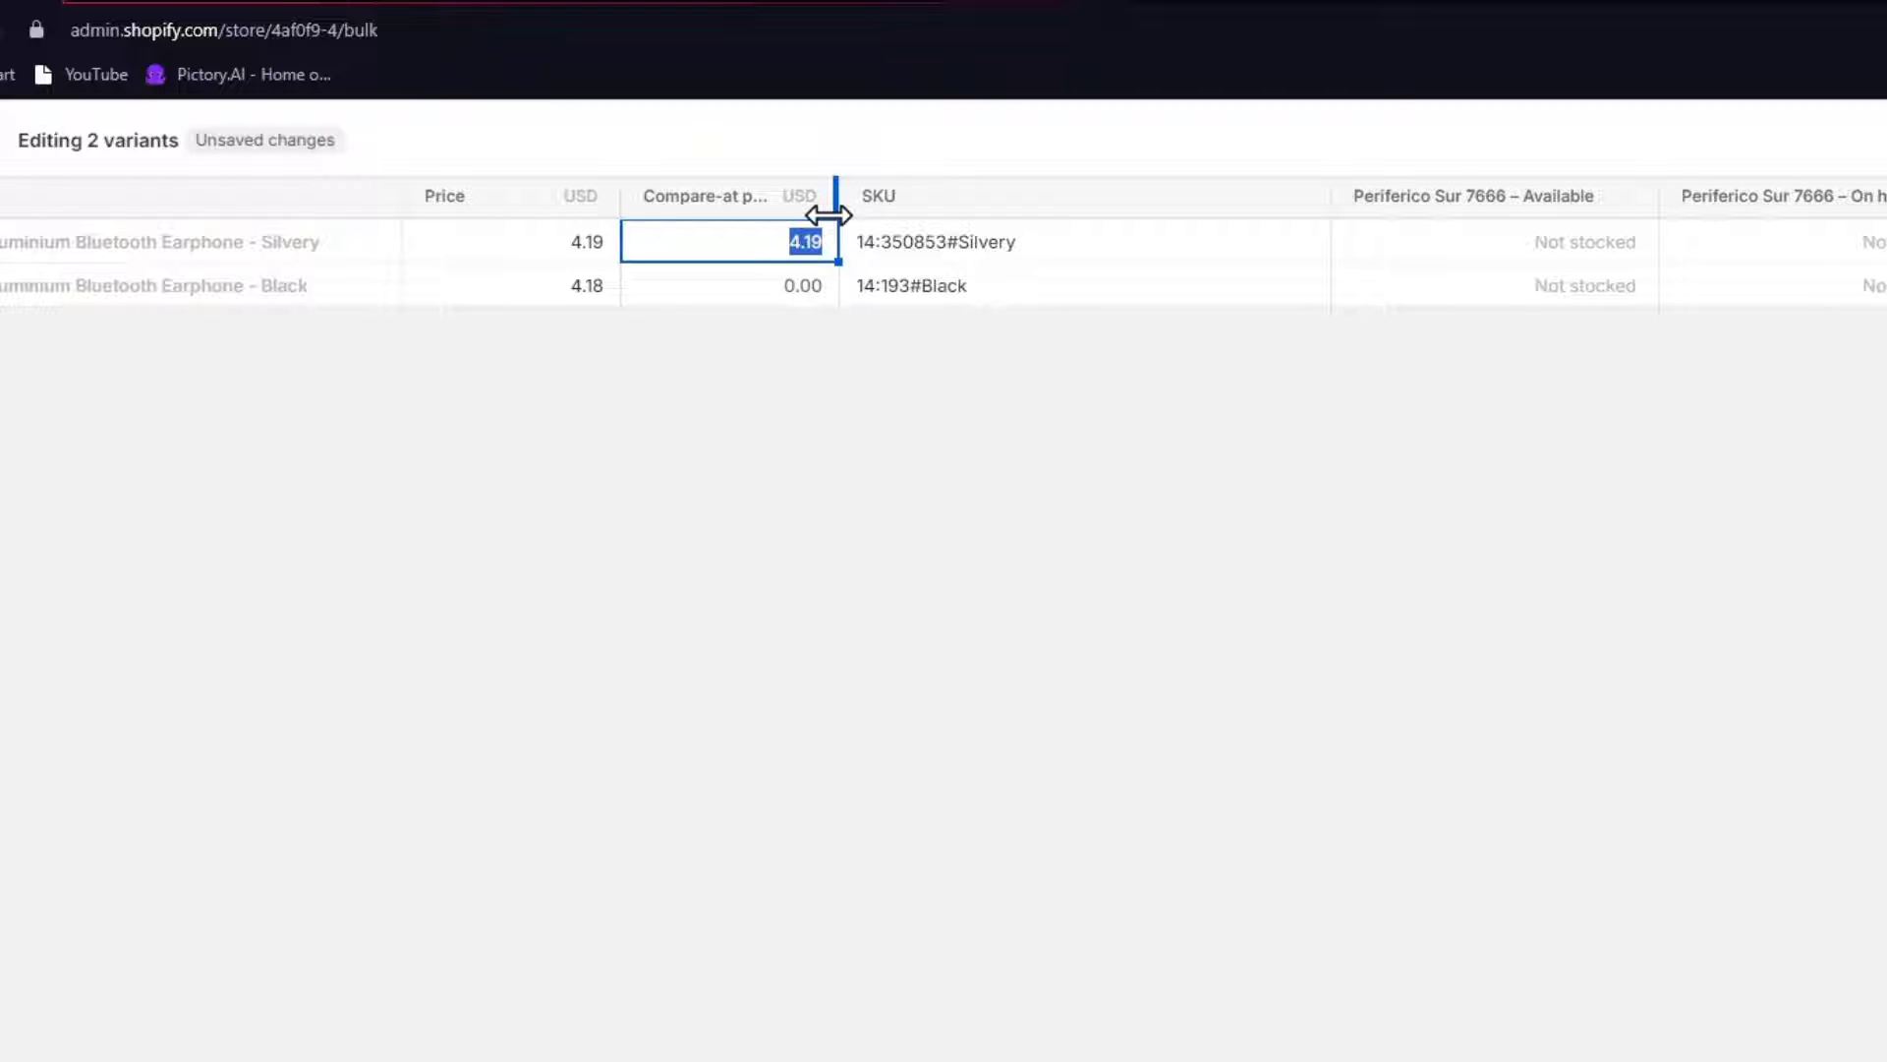
type("7")
left_click(696, 293)
Fill Black's compare-at price and settle on 6.19 for Silvery and 6.18 for Black
left_click(825, 253)
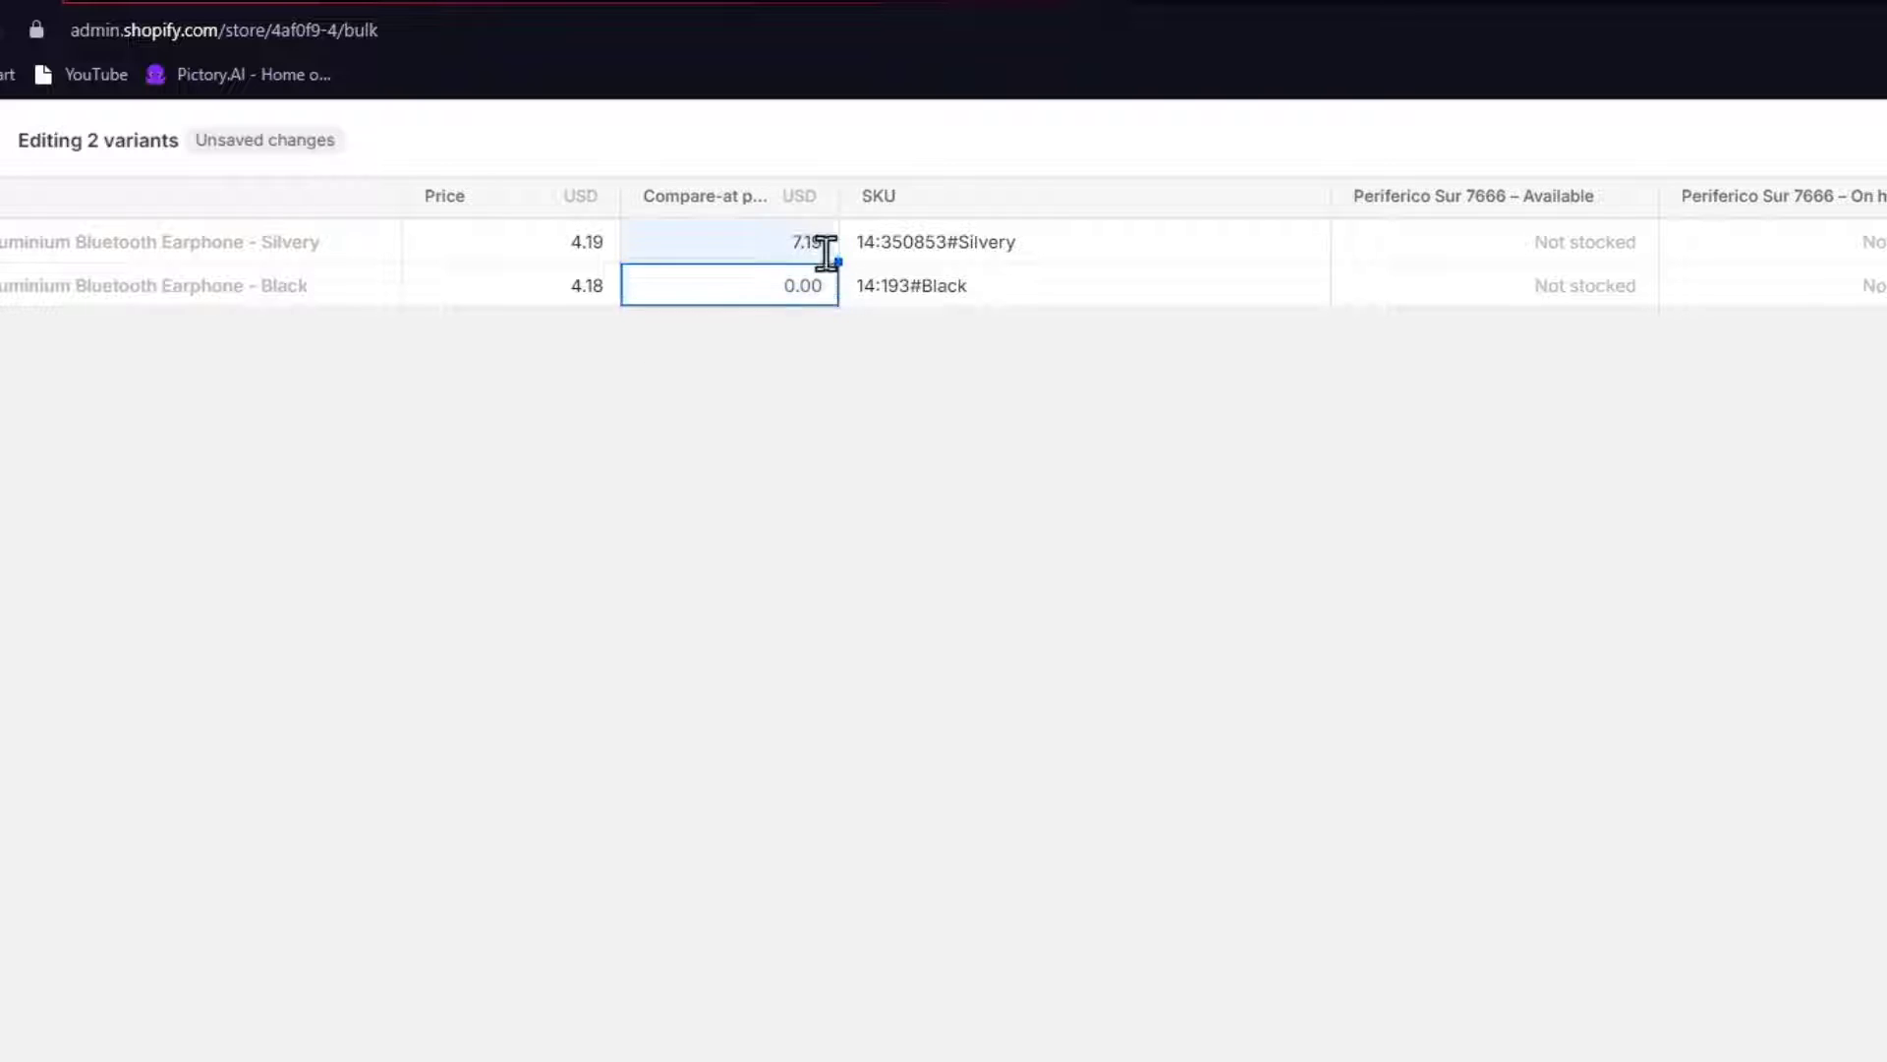
left_click_drag(838, 260, 814, 295)
left_click(786, 240)
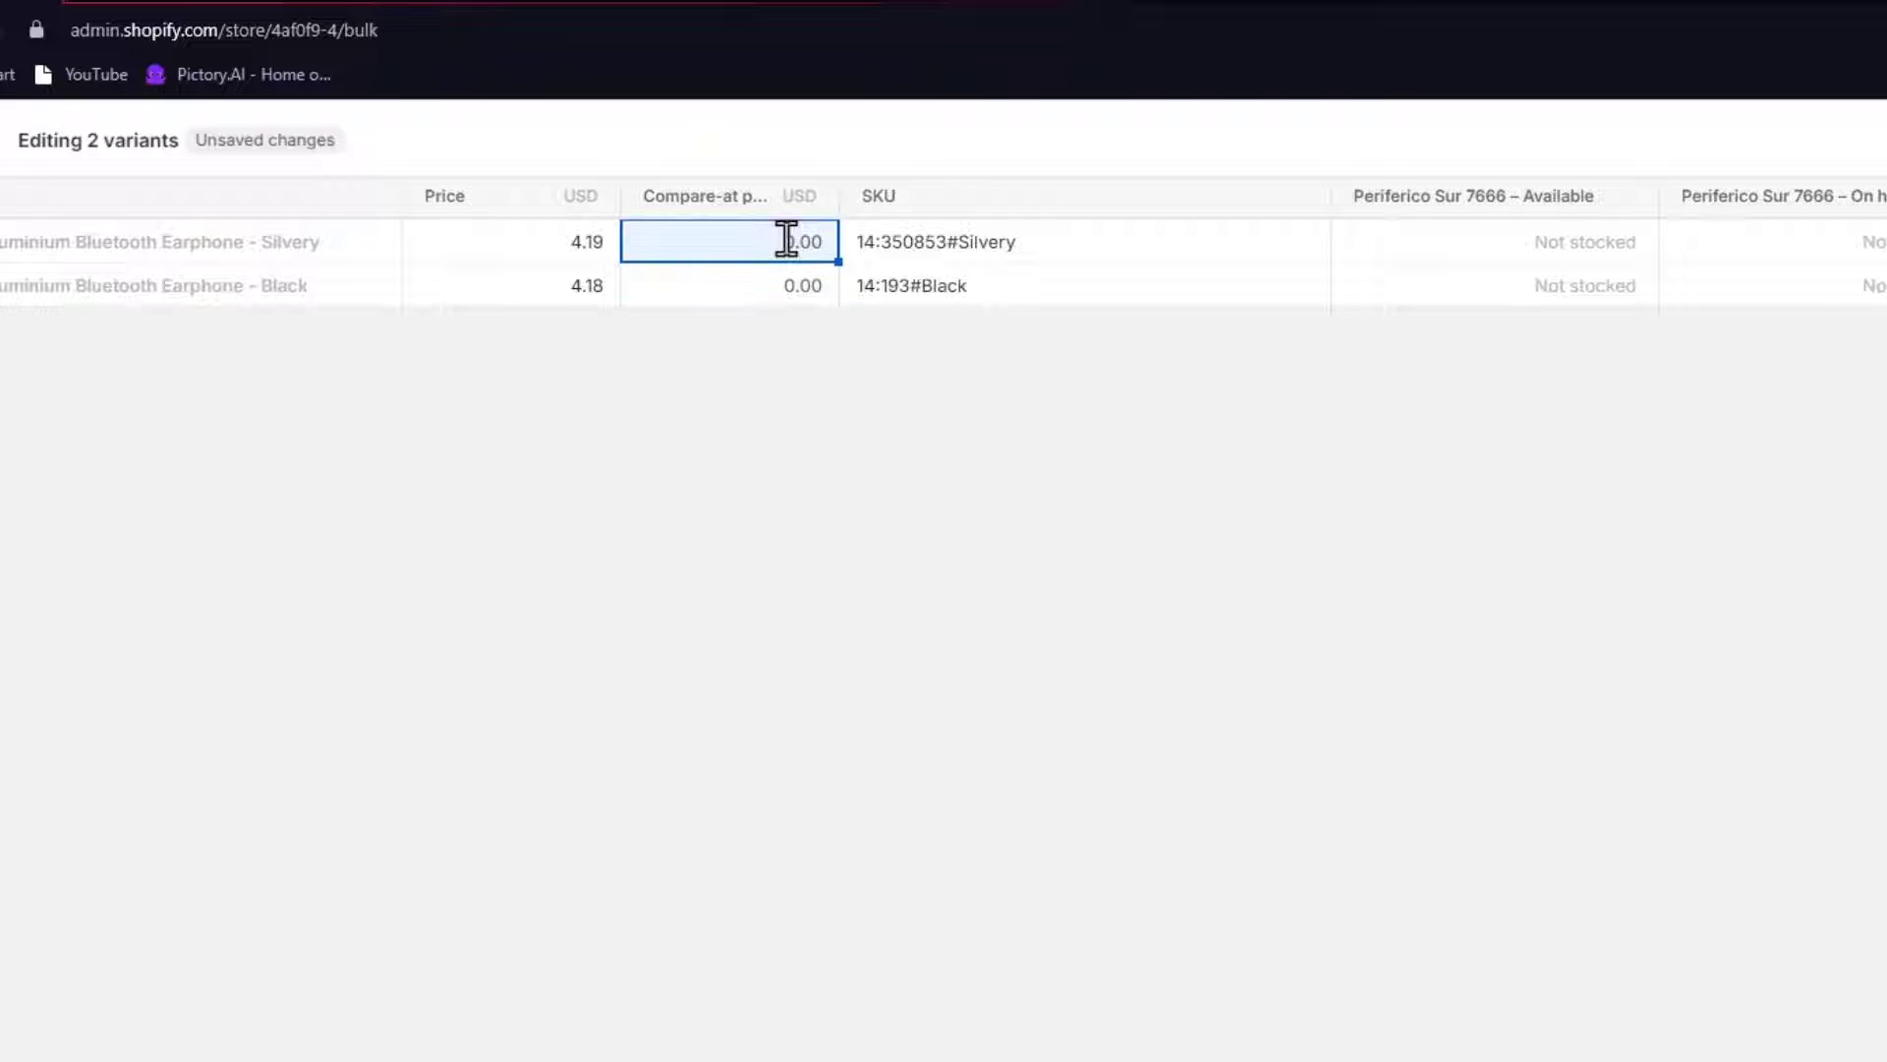
type("9.19")
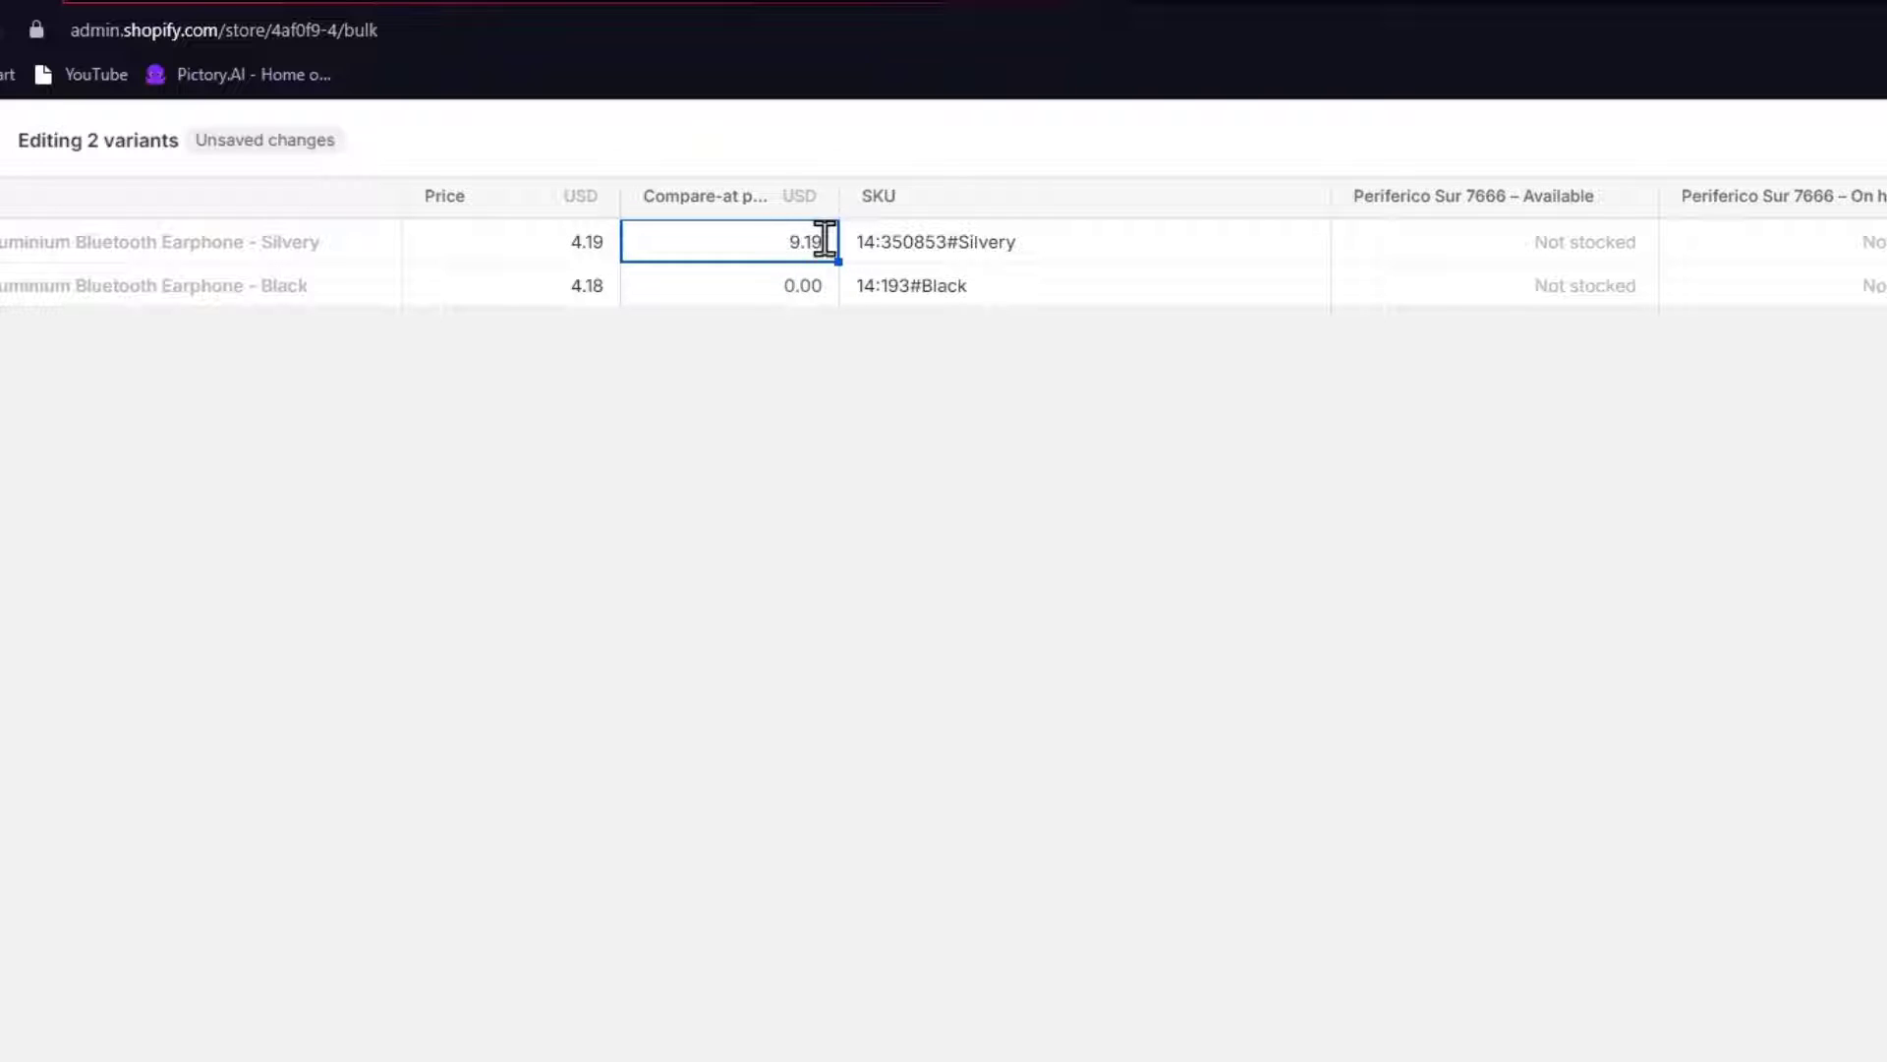
left_click(793, 288)
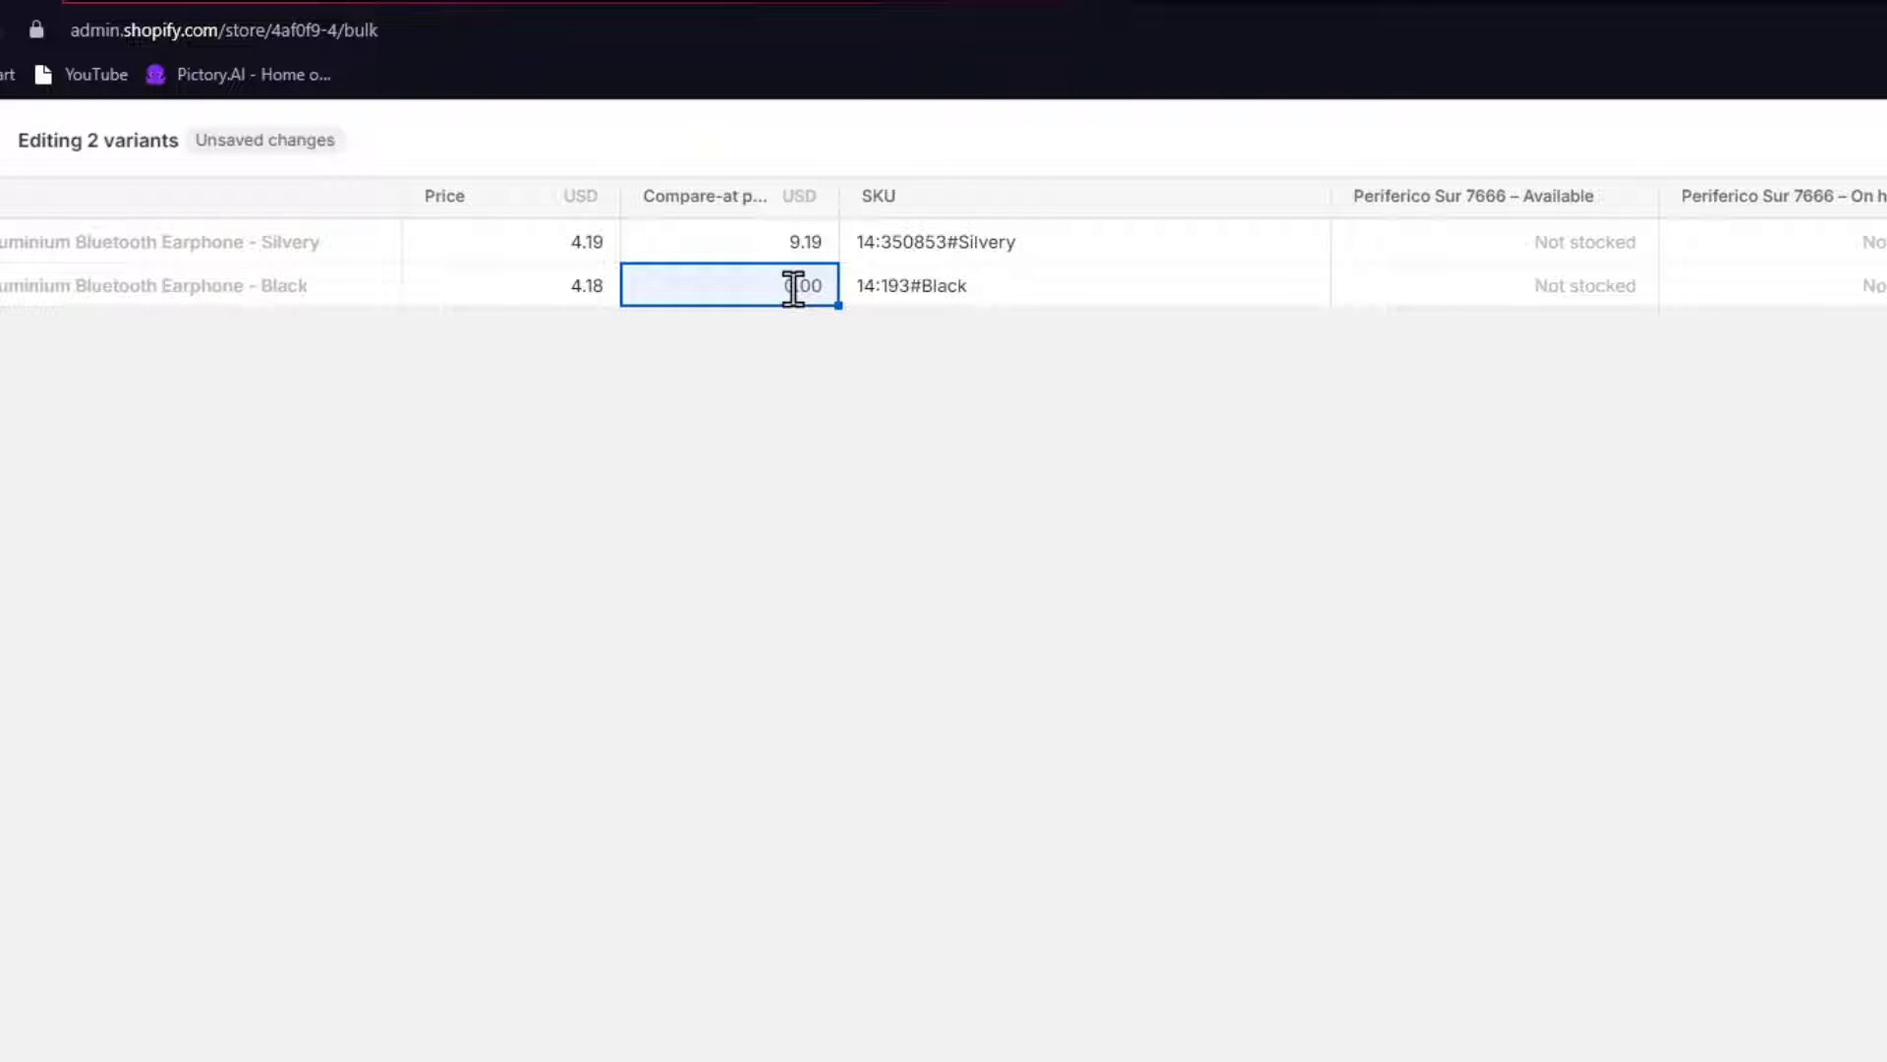
type("6.18")
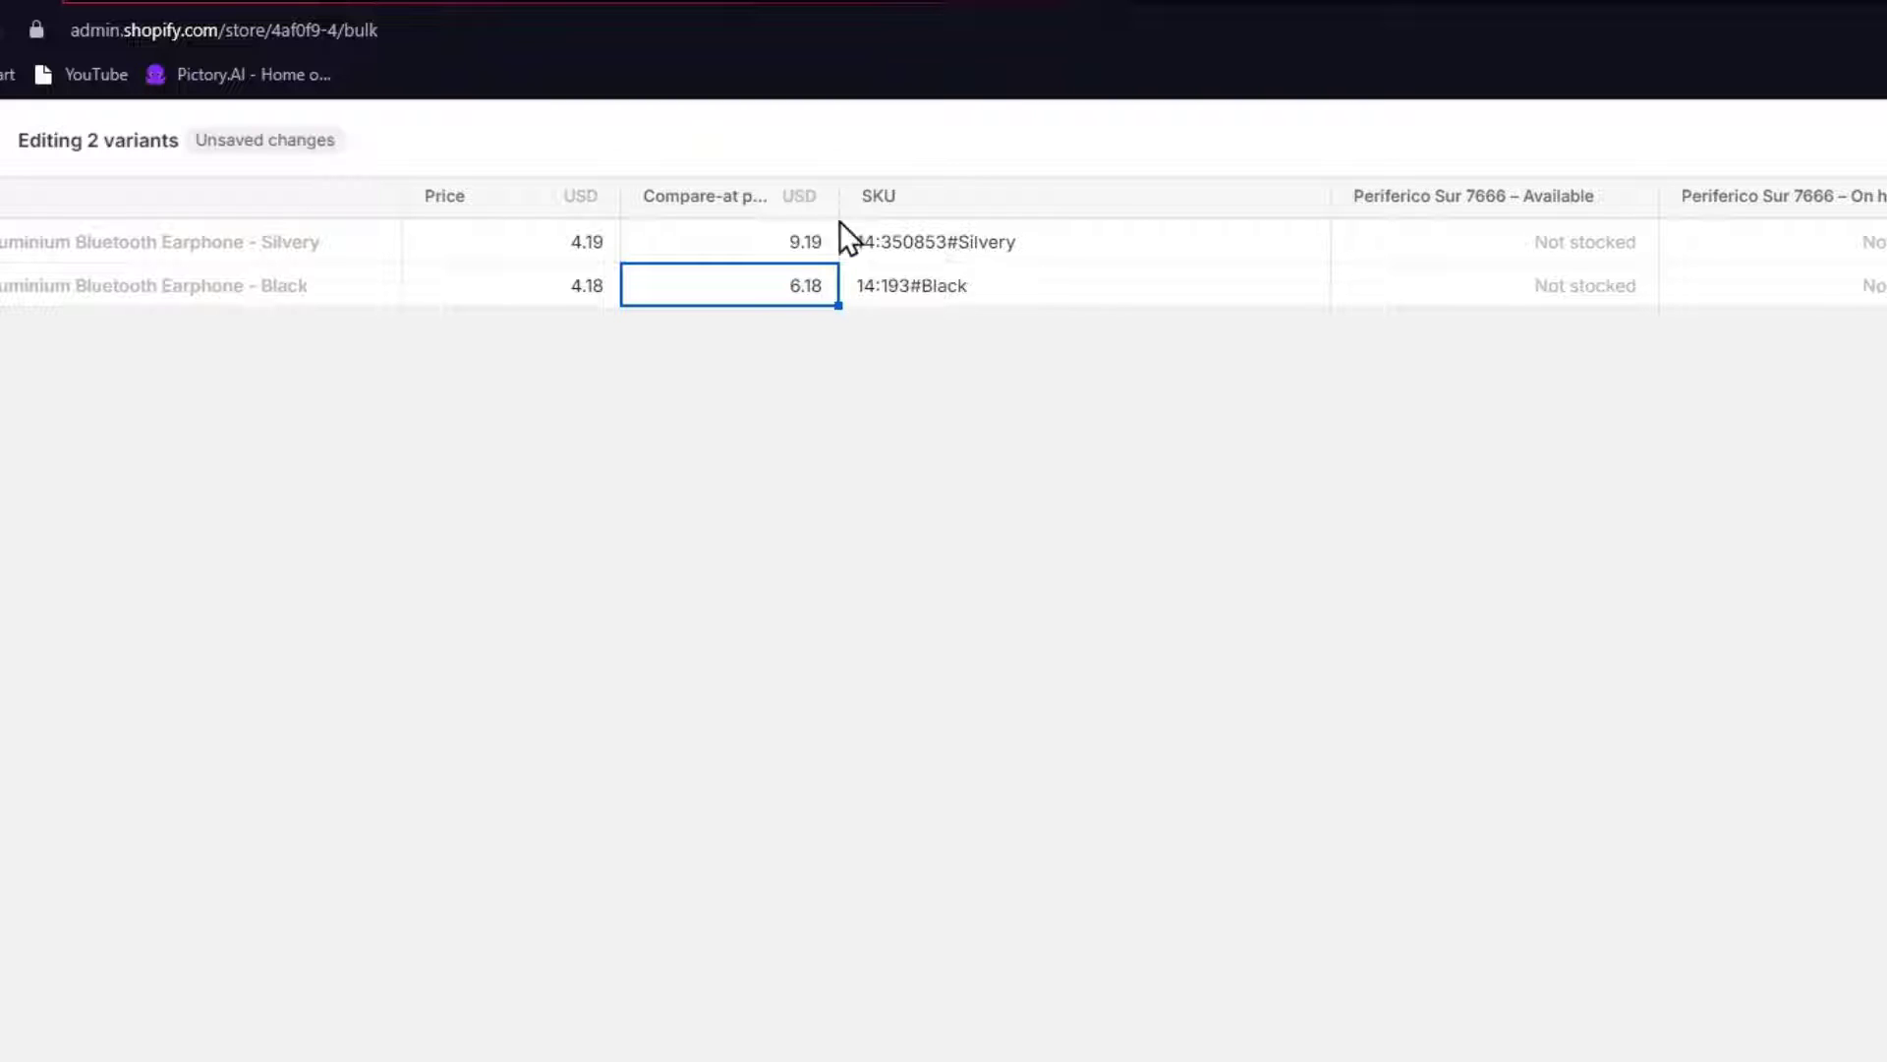
left_click(770, 238)
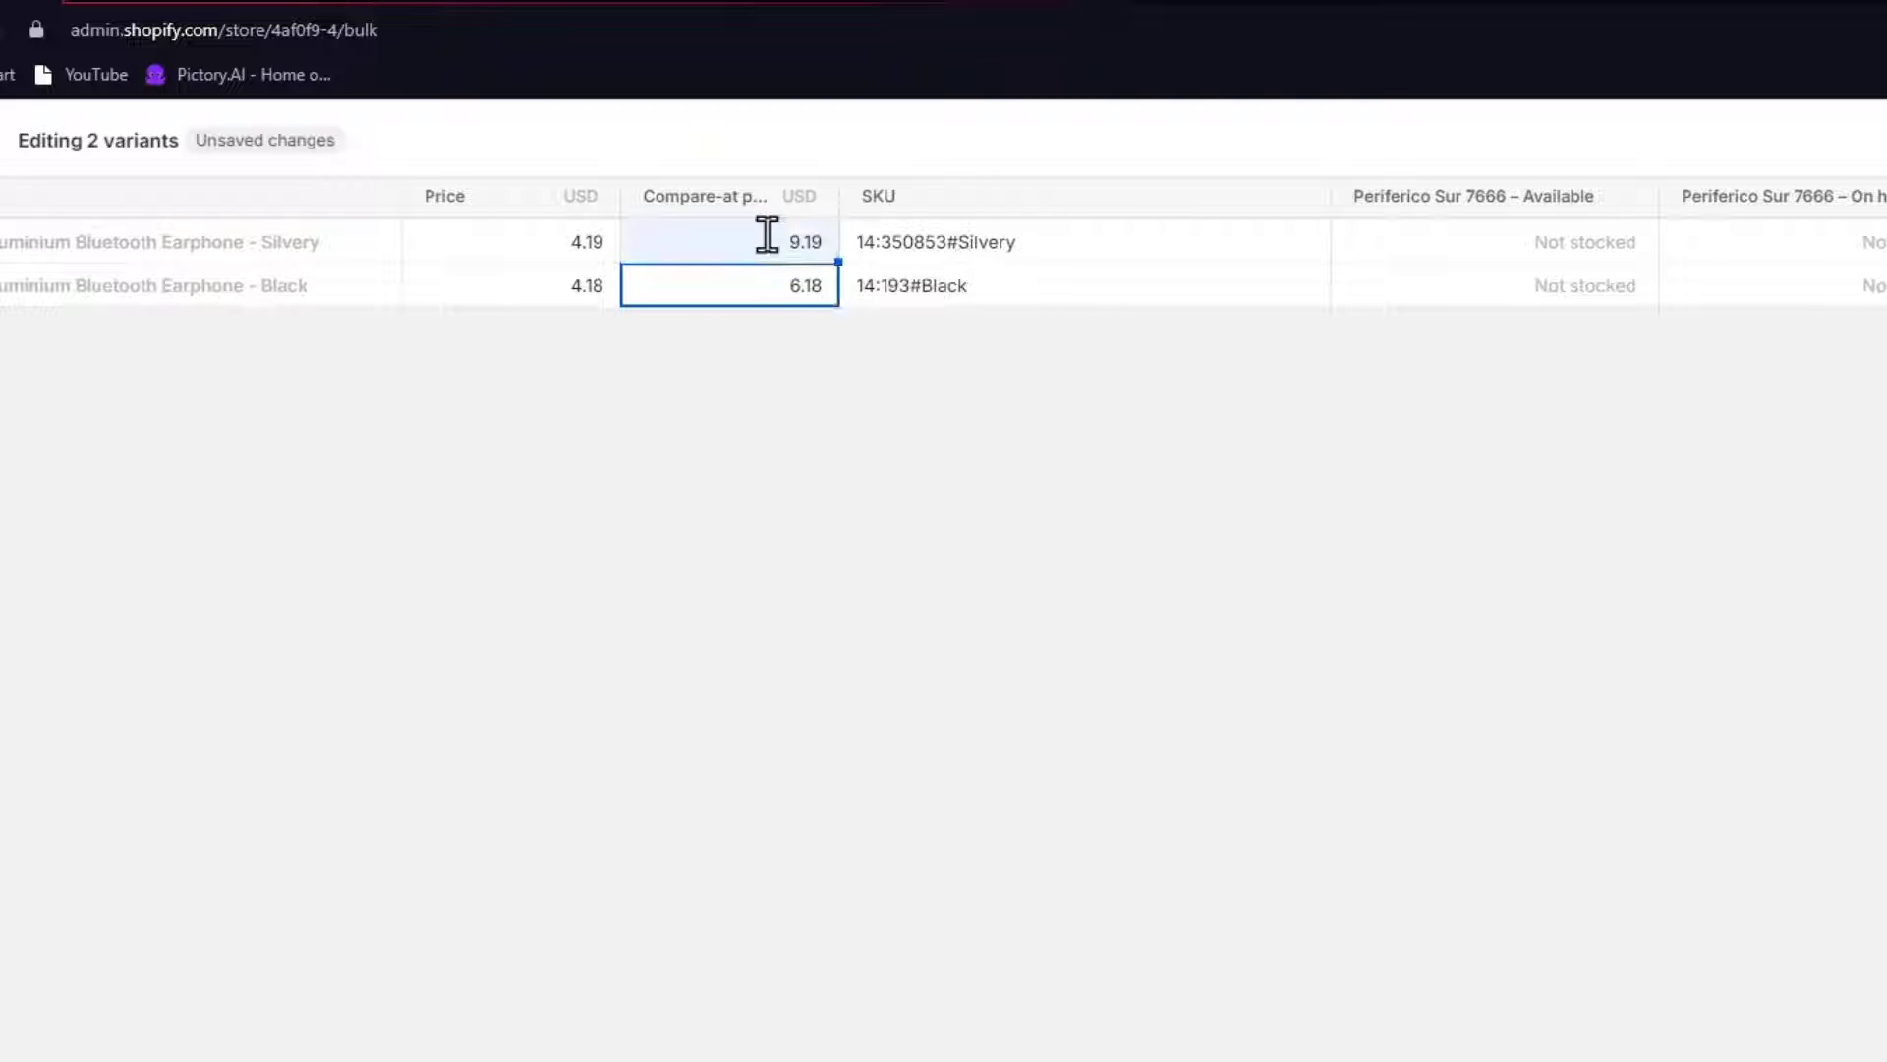
type("6")
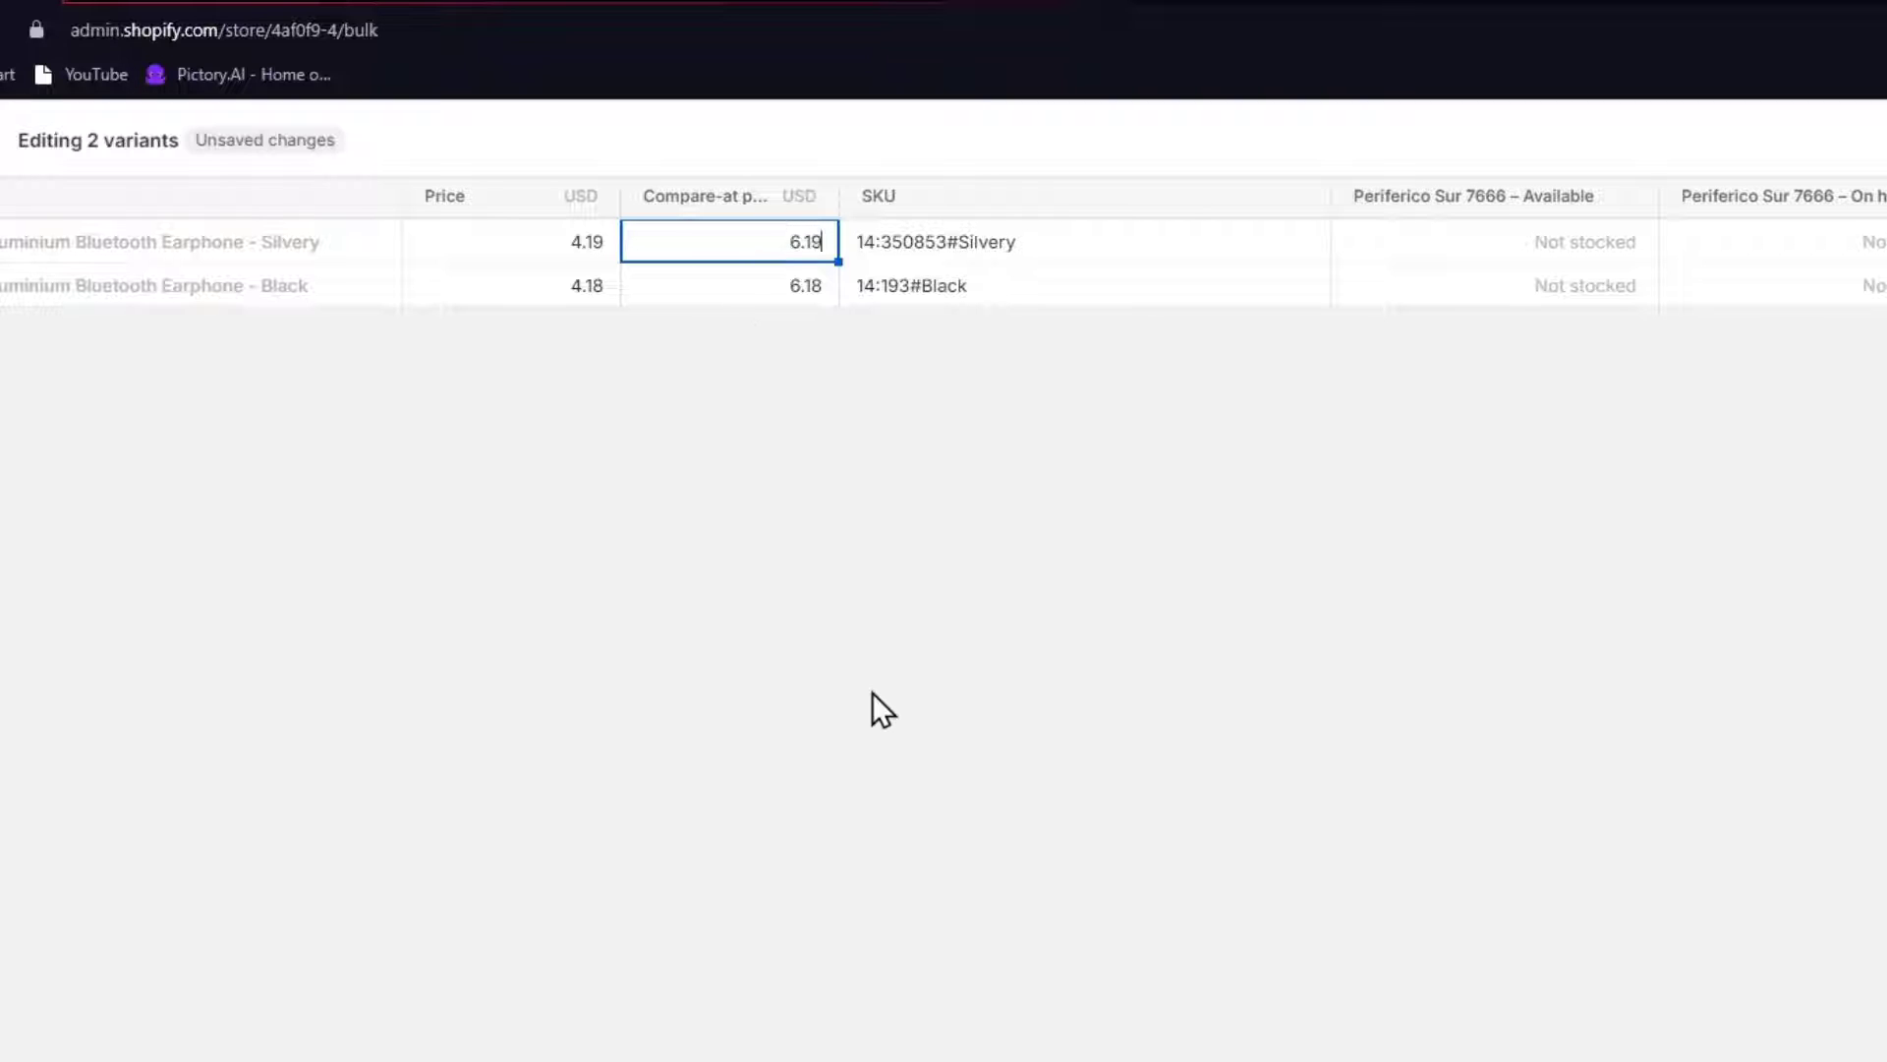
left_click(1119, 288)
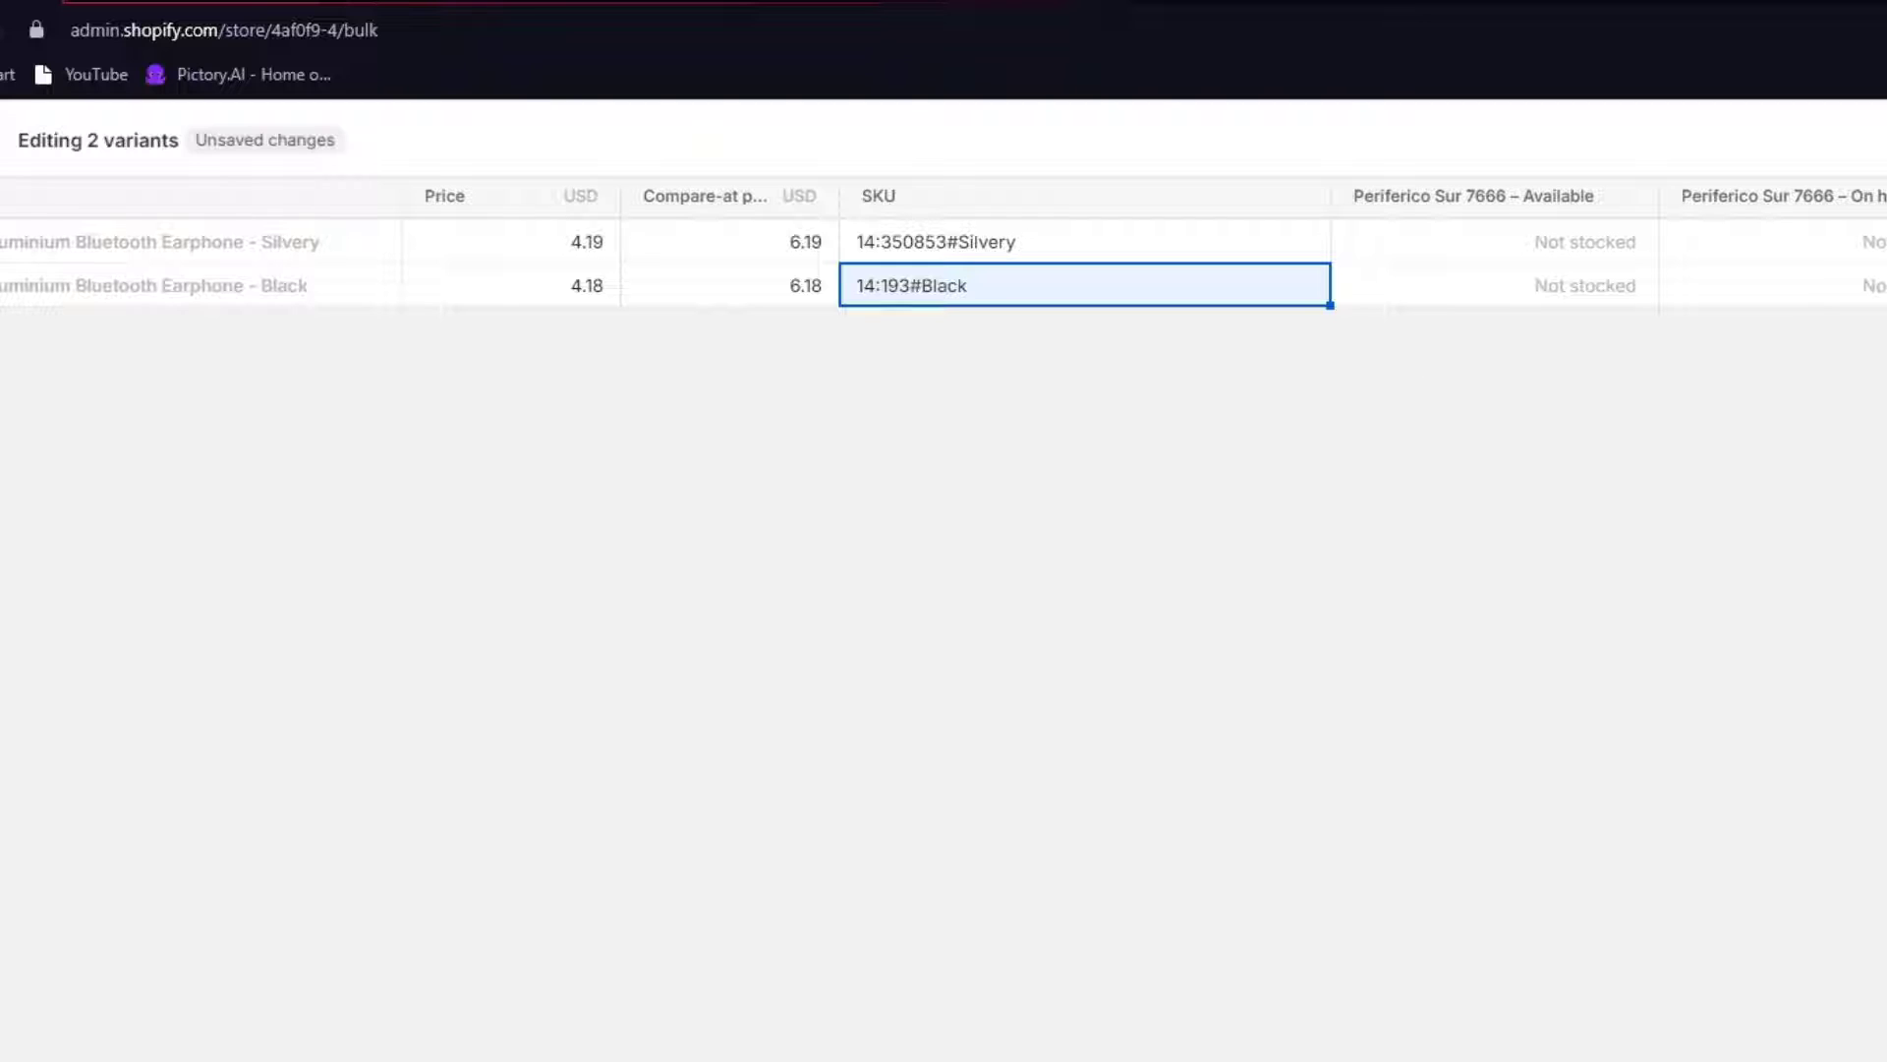
Save the new variant prices and open the earphone's live storefront page
key("ctrl+s")
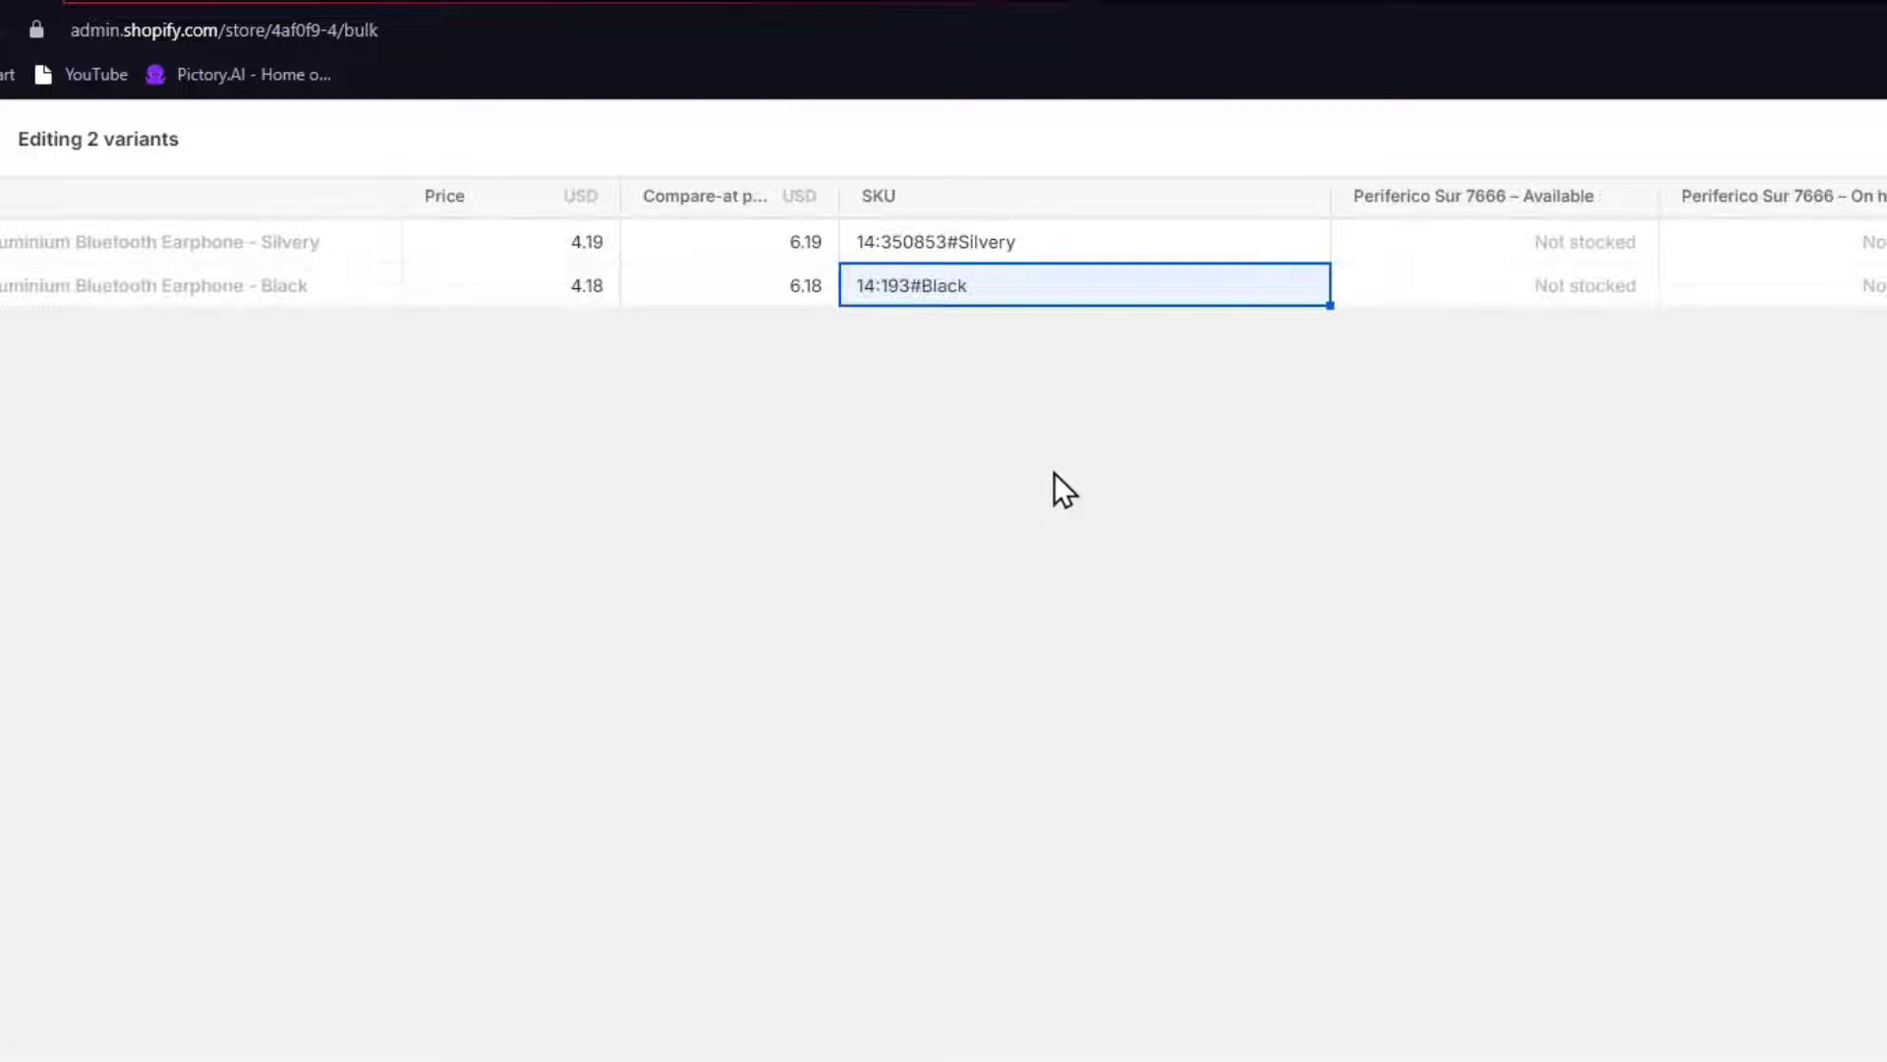
left_click(57, 150)
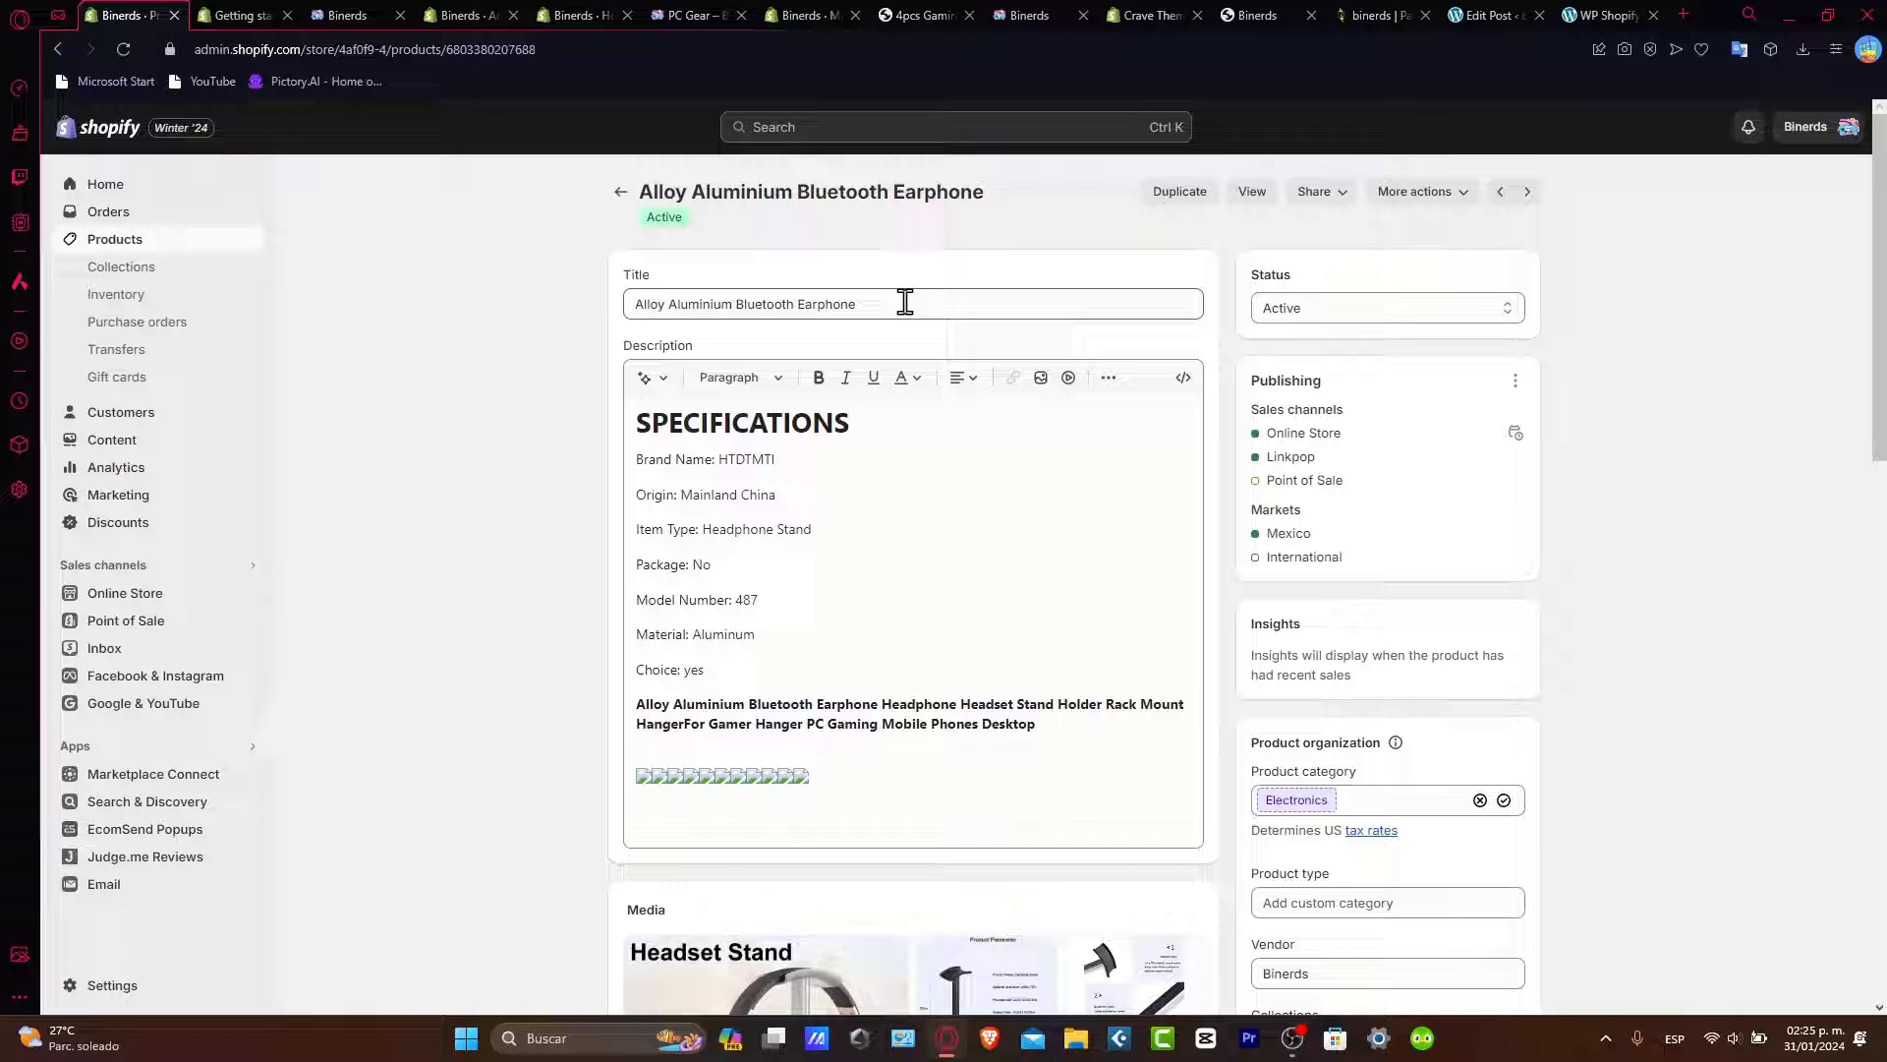
left_click(1242, 201)
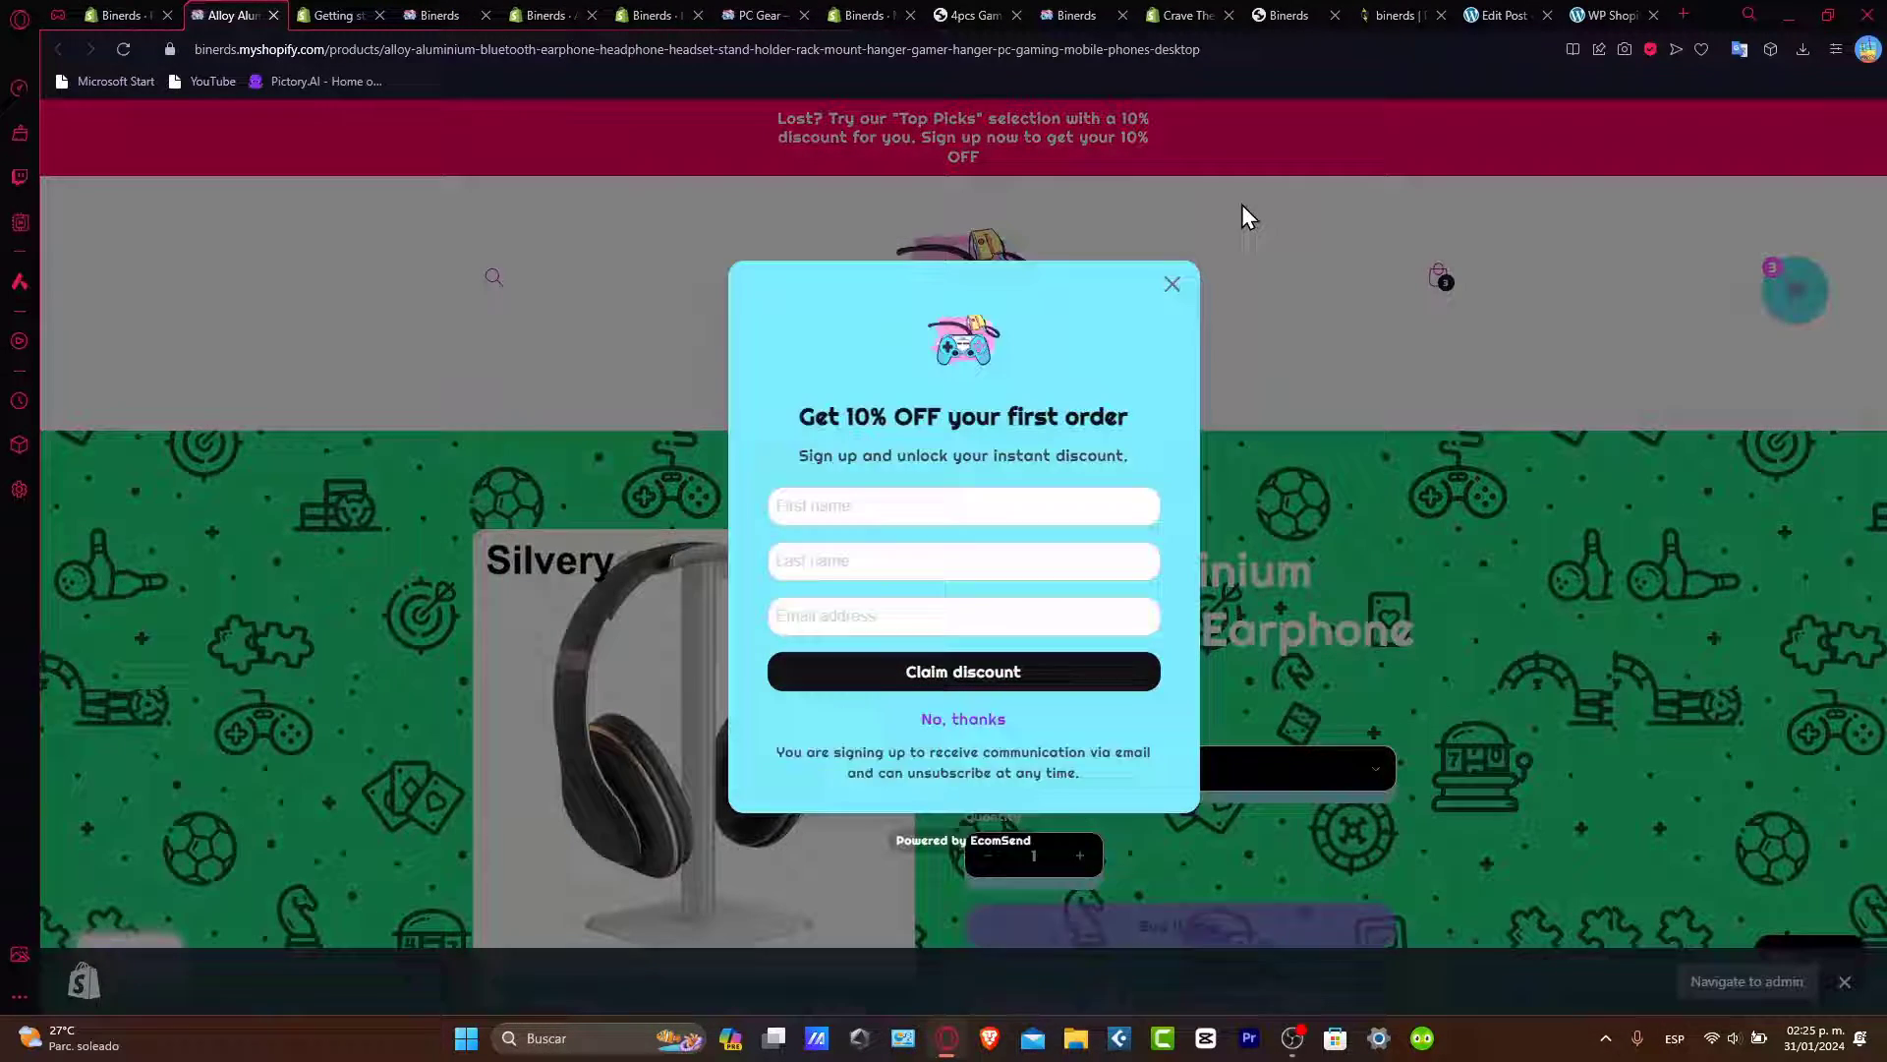
Dismiss the signup popup and check the crossed-out price with its Sale badge
left_click(1171, 285)
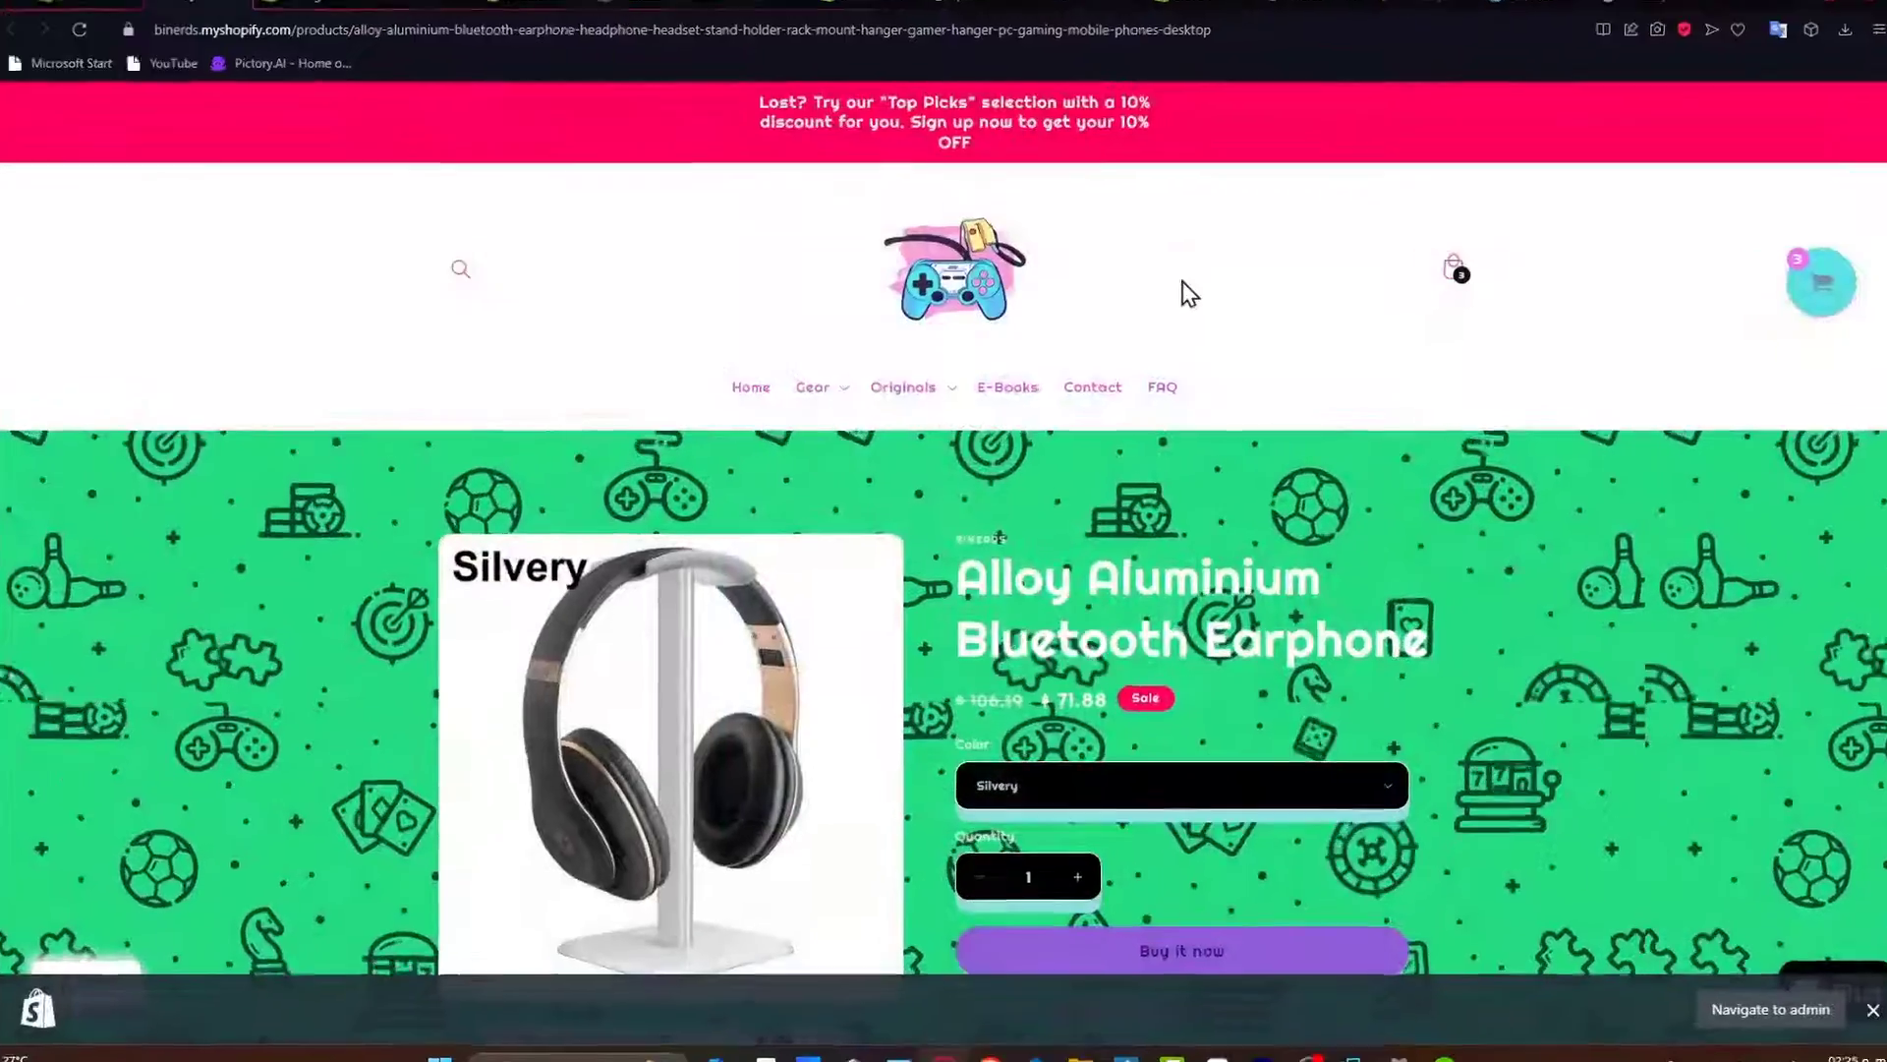
scroll(1184, 285, "down", 4)
scroll(1272, 437, "up", 4)
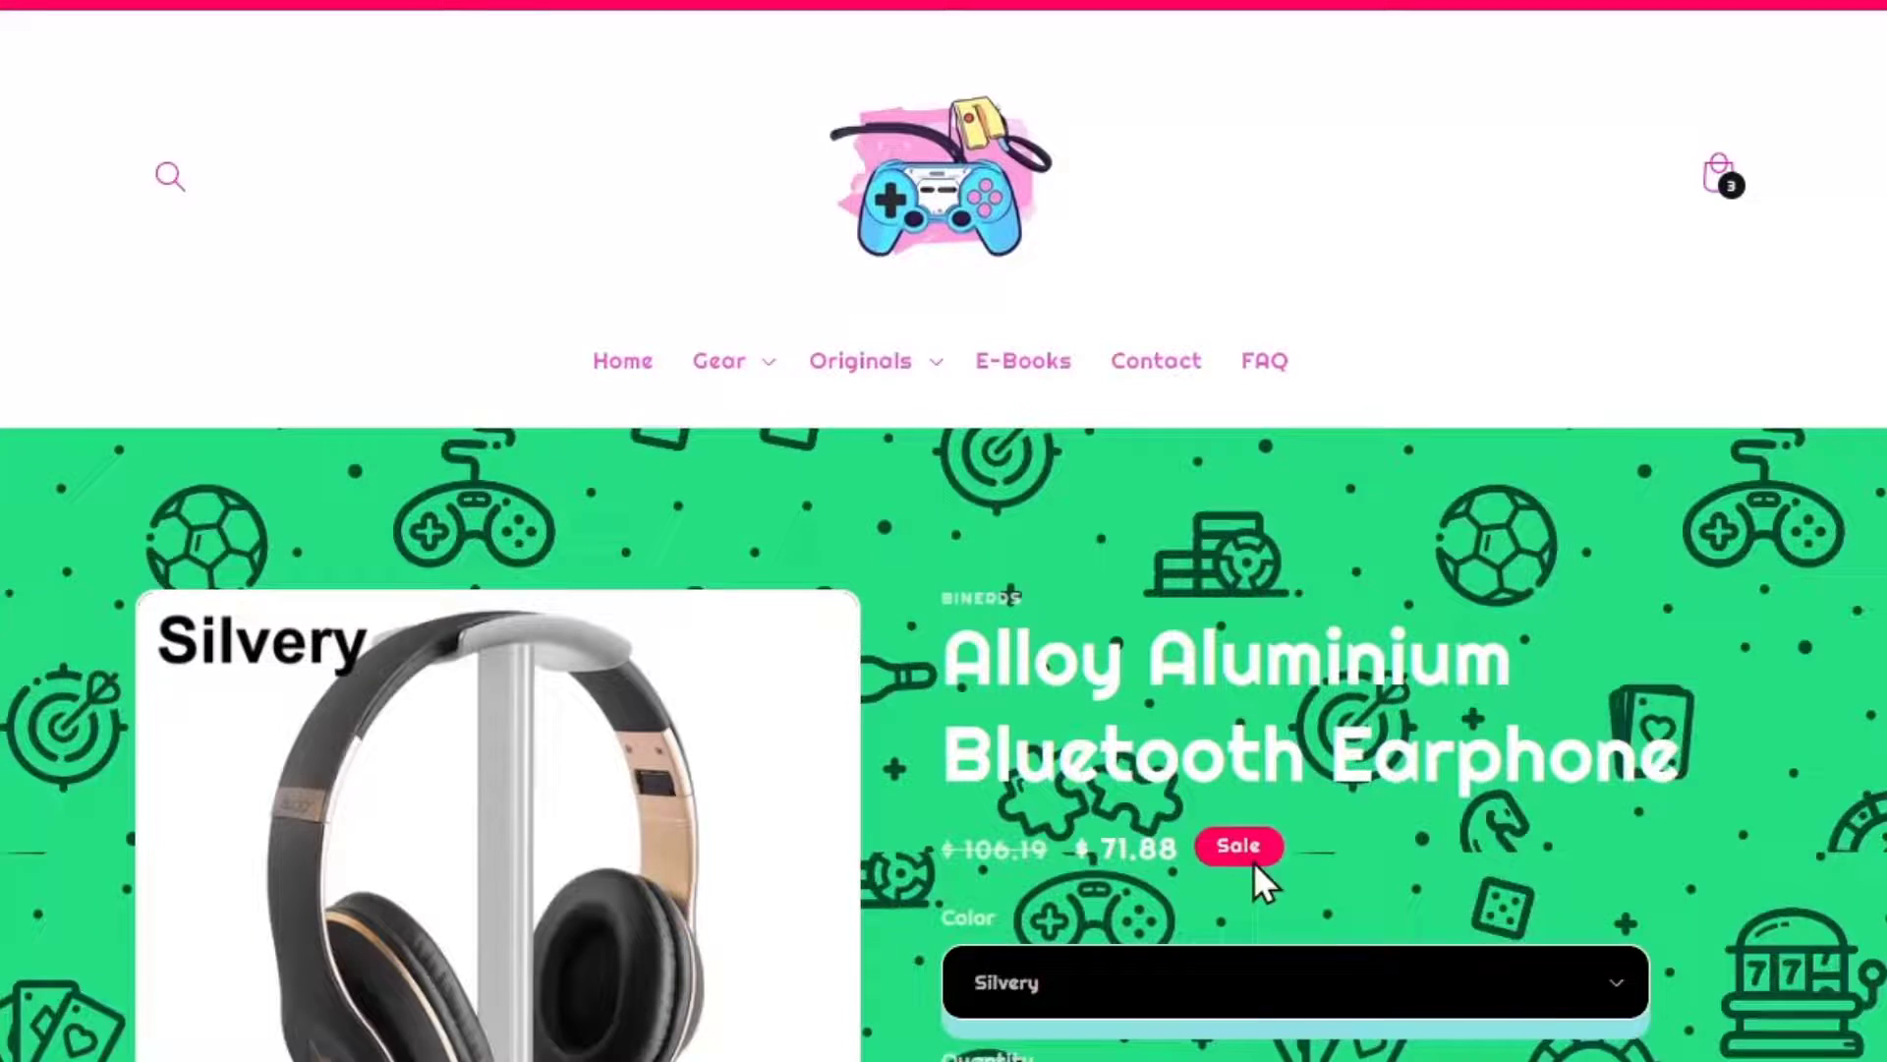
double_click(1211, 865)
left_click(1531, 878)
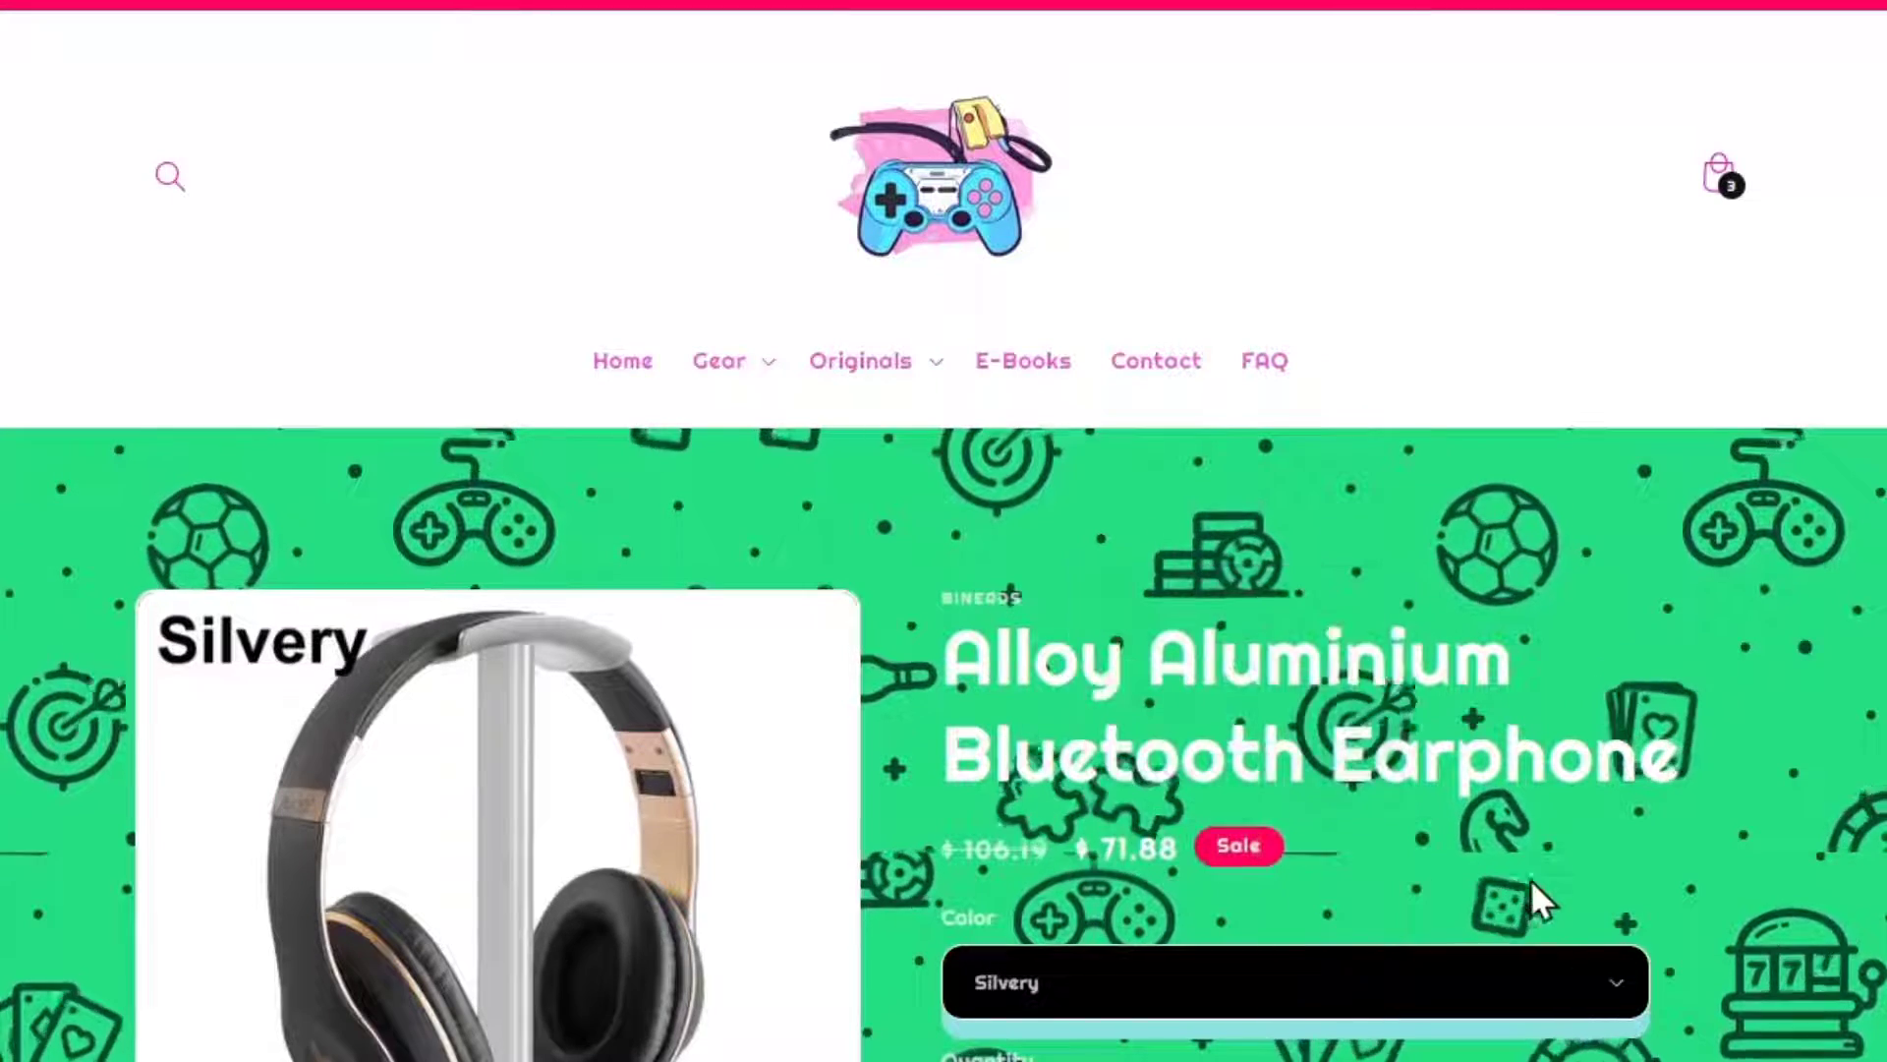
scroll(1841, 851, "down", 5)
scroll(1832, 876, "up", 5)
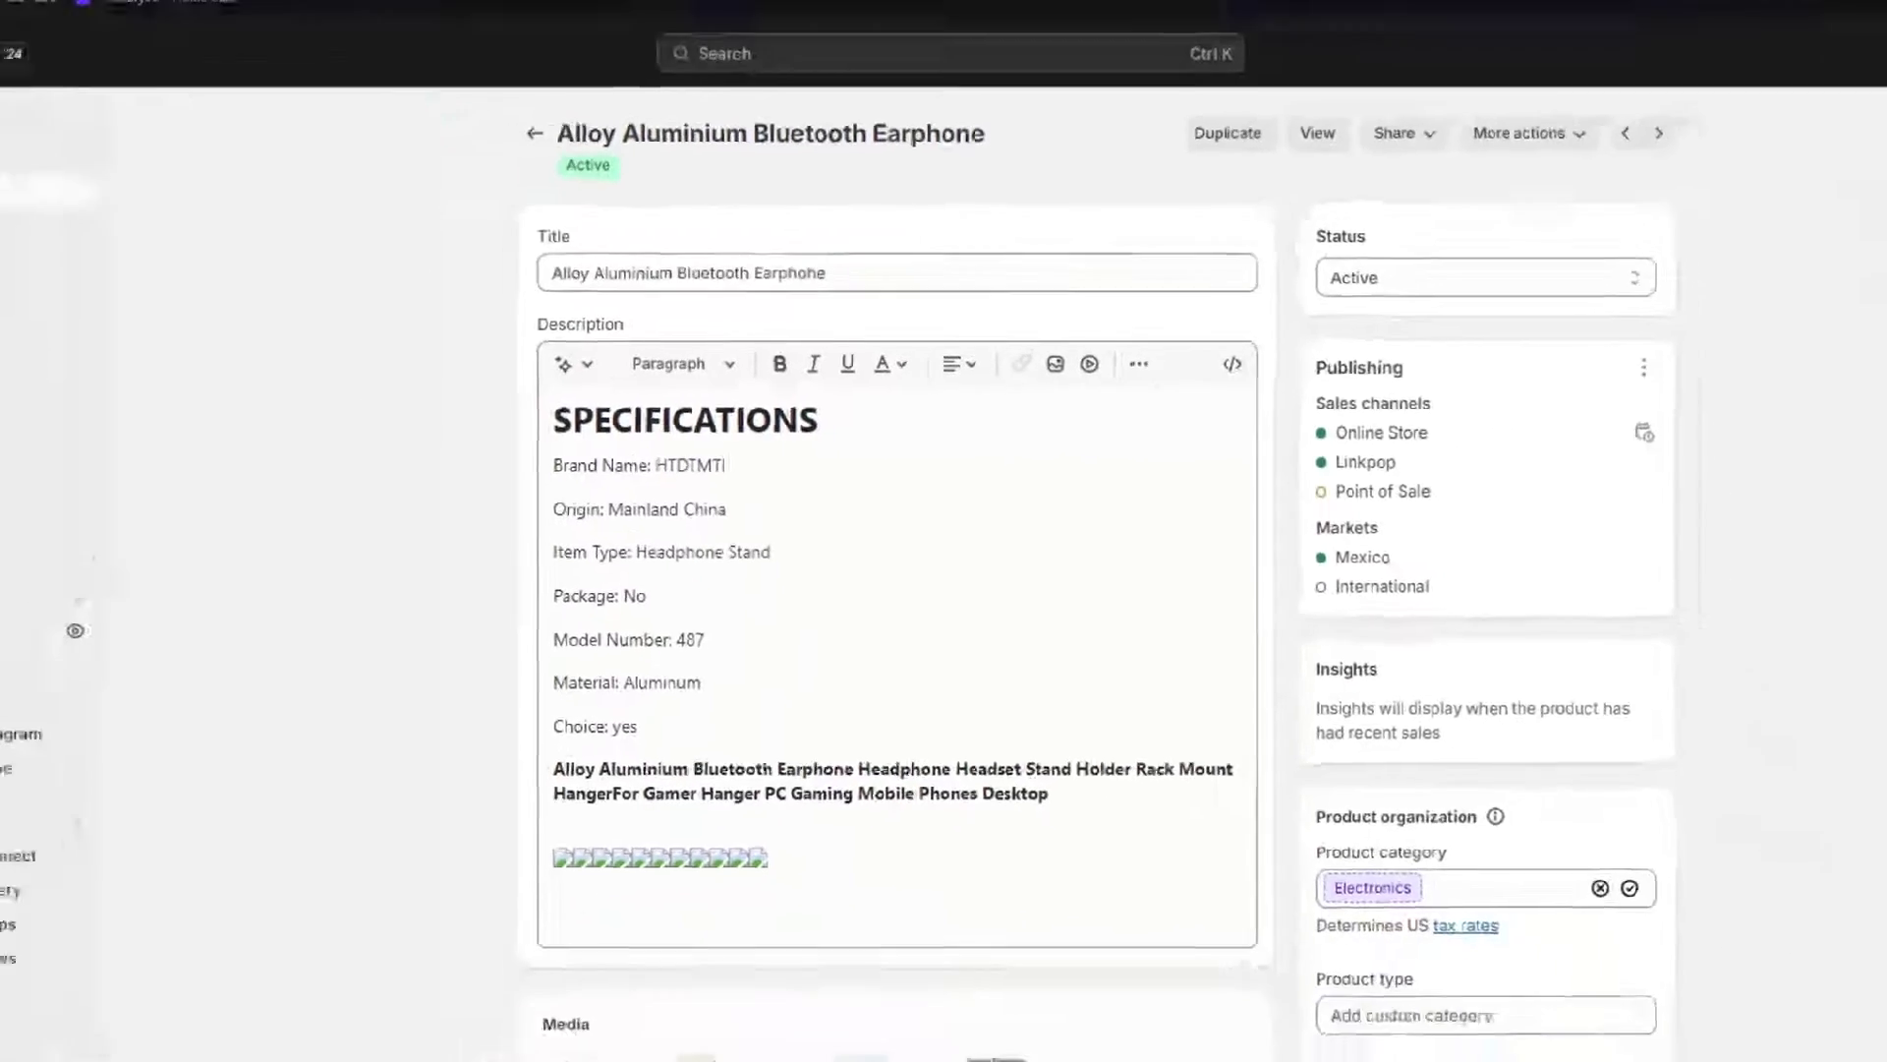
Customize the Crave theme copy and switch the editor to the earphone's Default product template
left_click(112, 474)
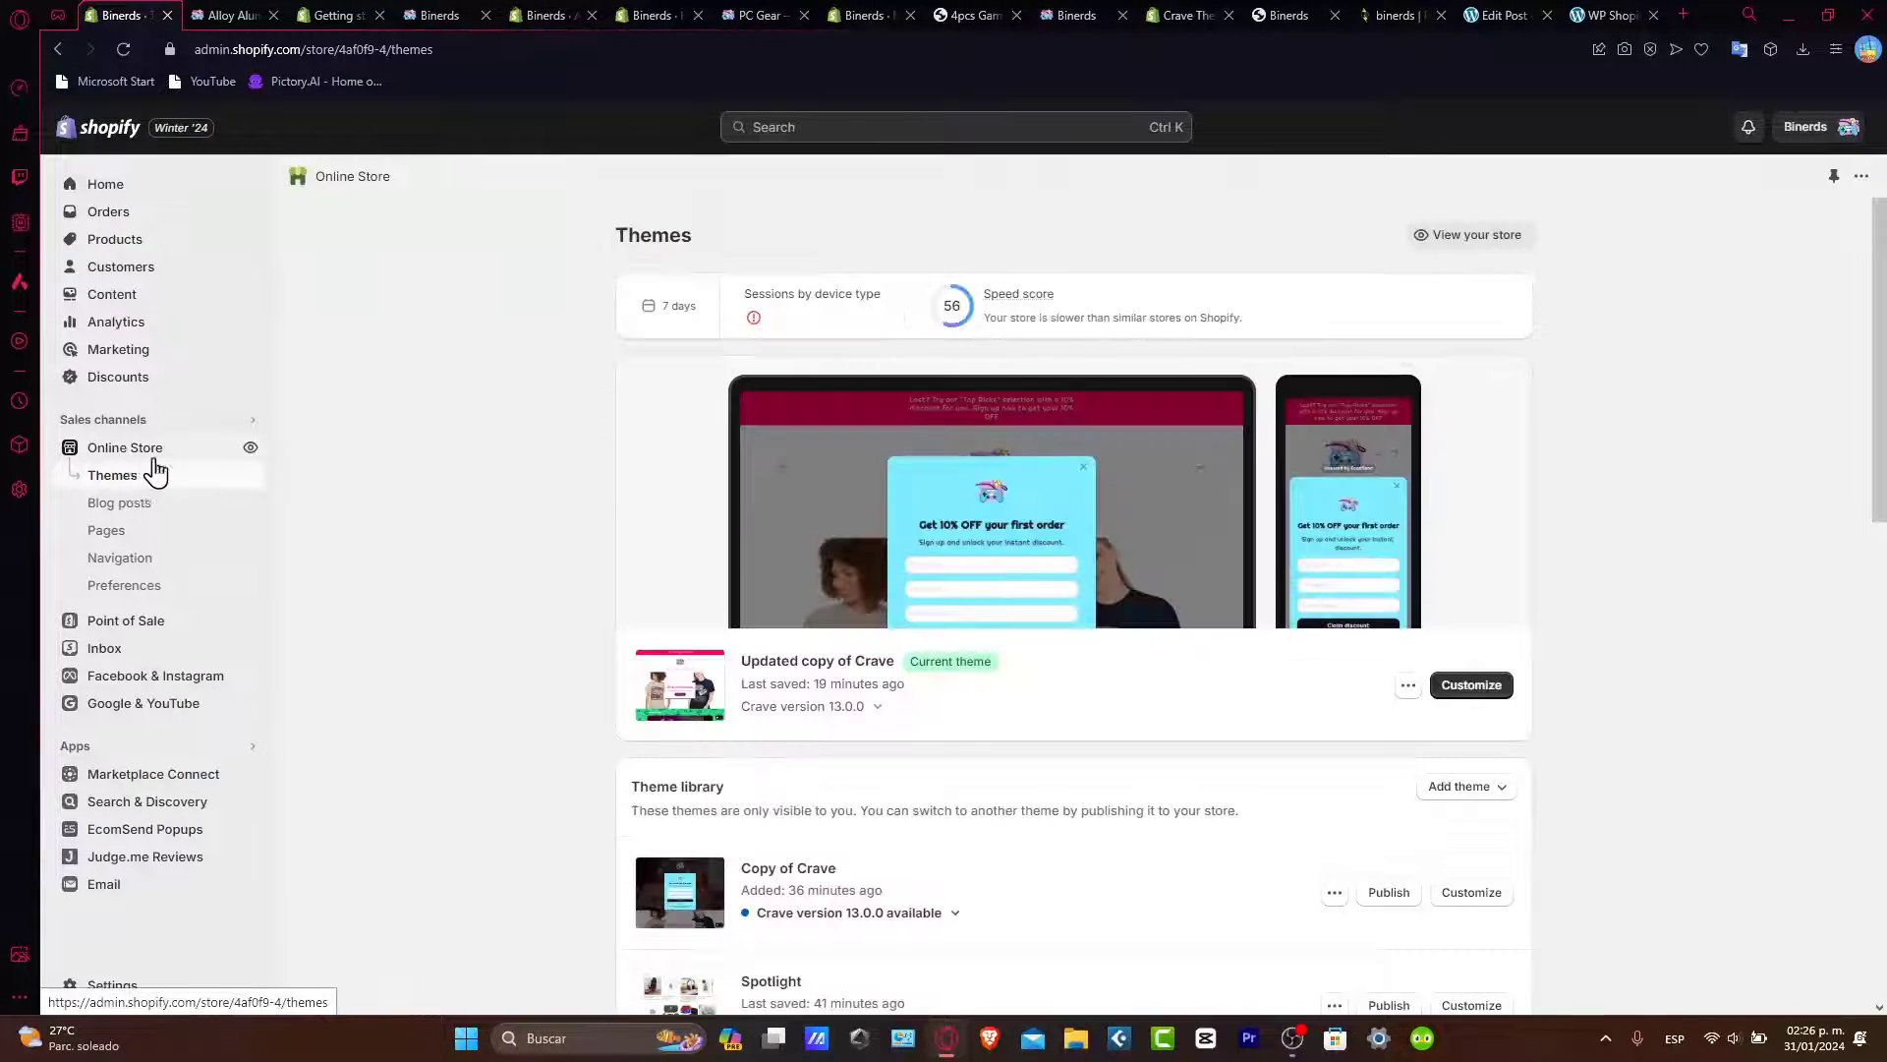
left_click(1471, 685)
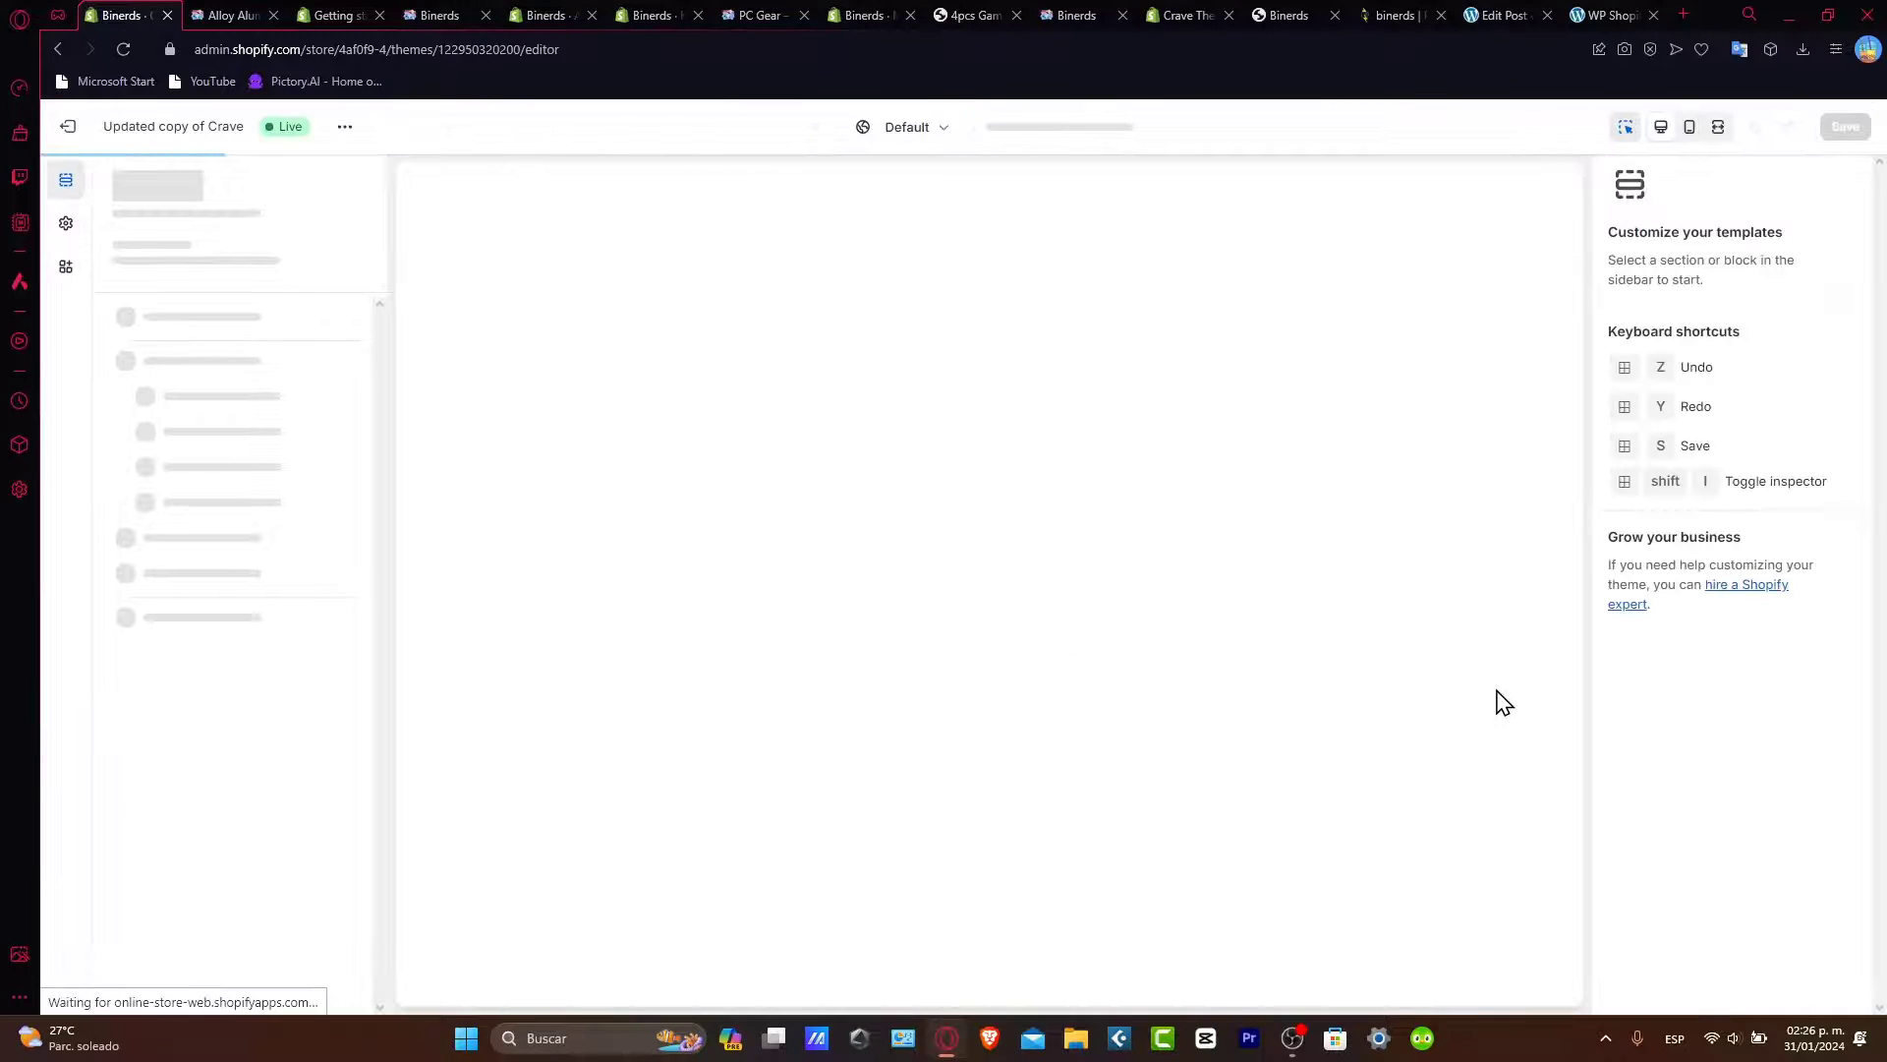
scroll(1045, 597, "down", 3)
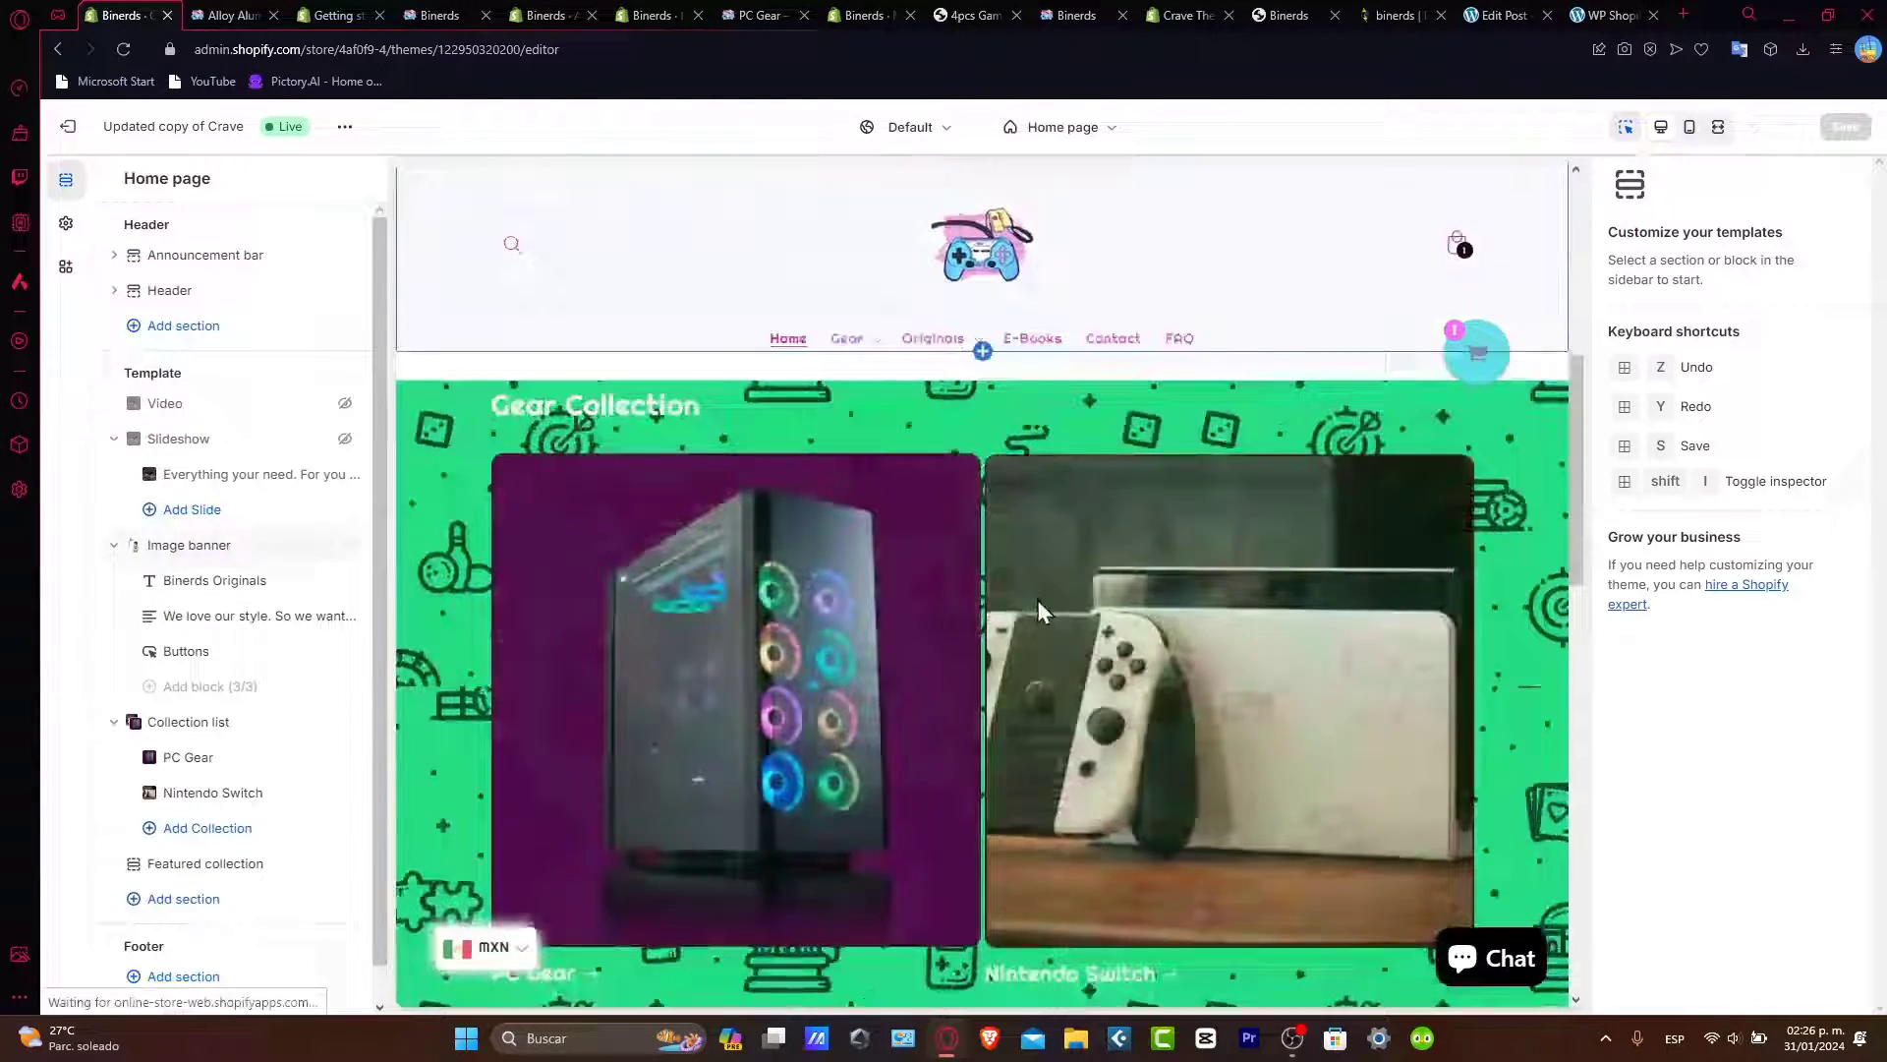
scroll(902, 947, "down", 5)
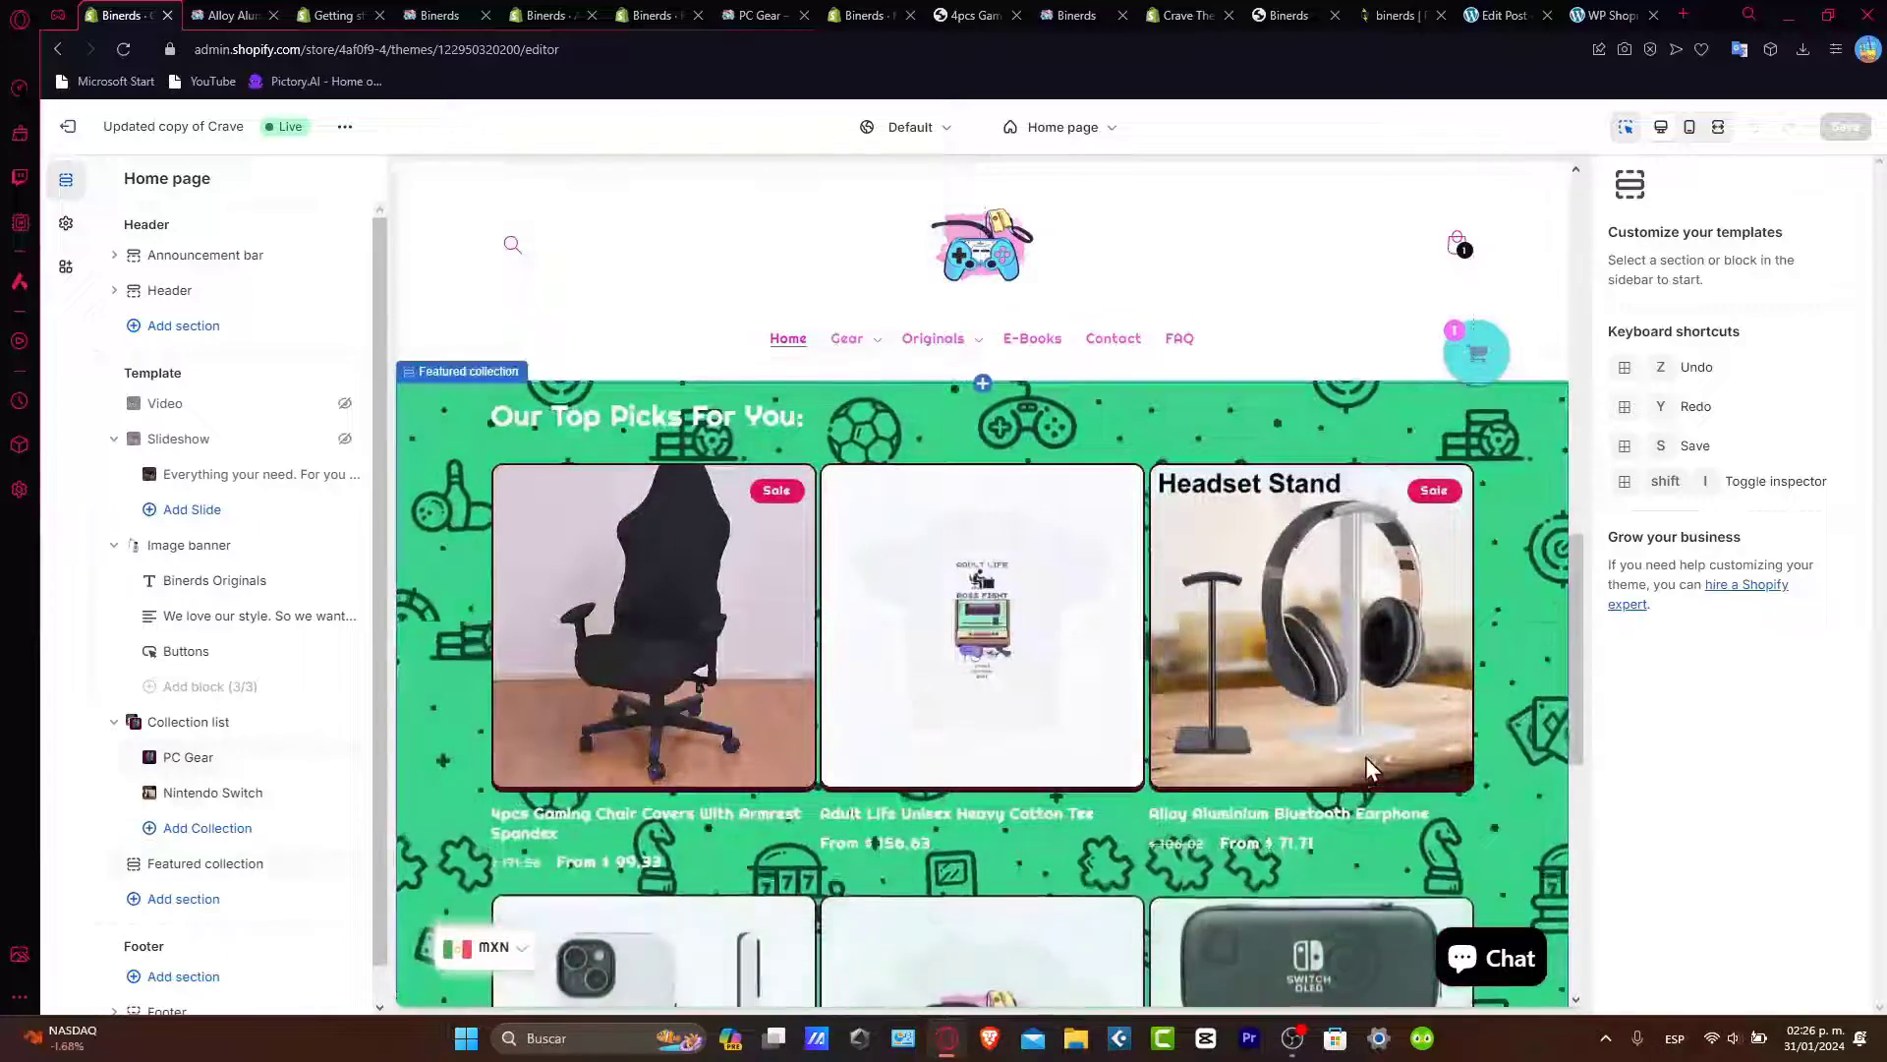
left_click(1403, 553)
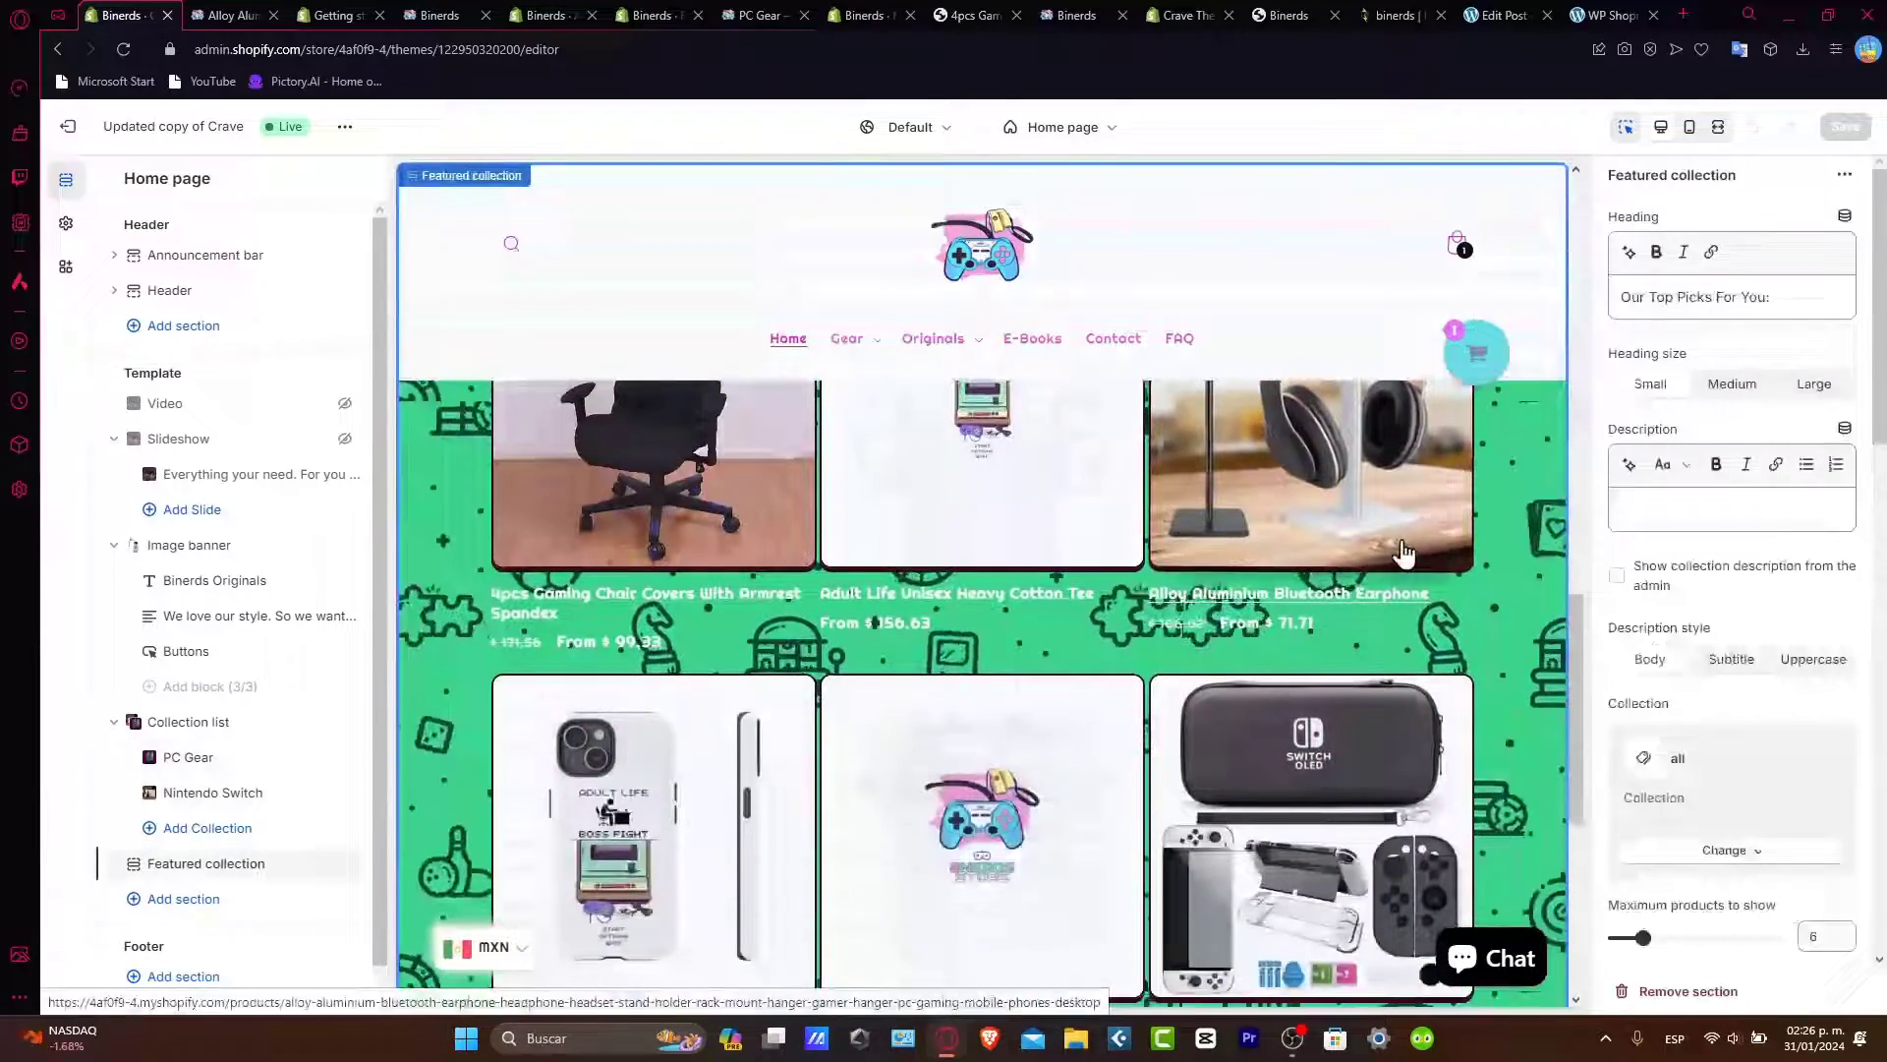
left_click(1353, 597)
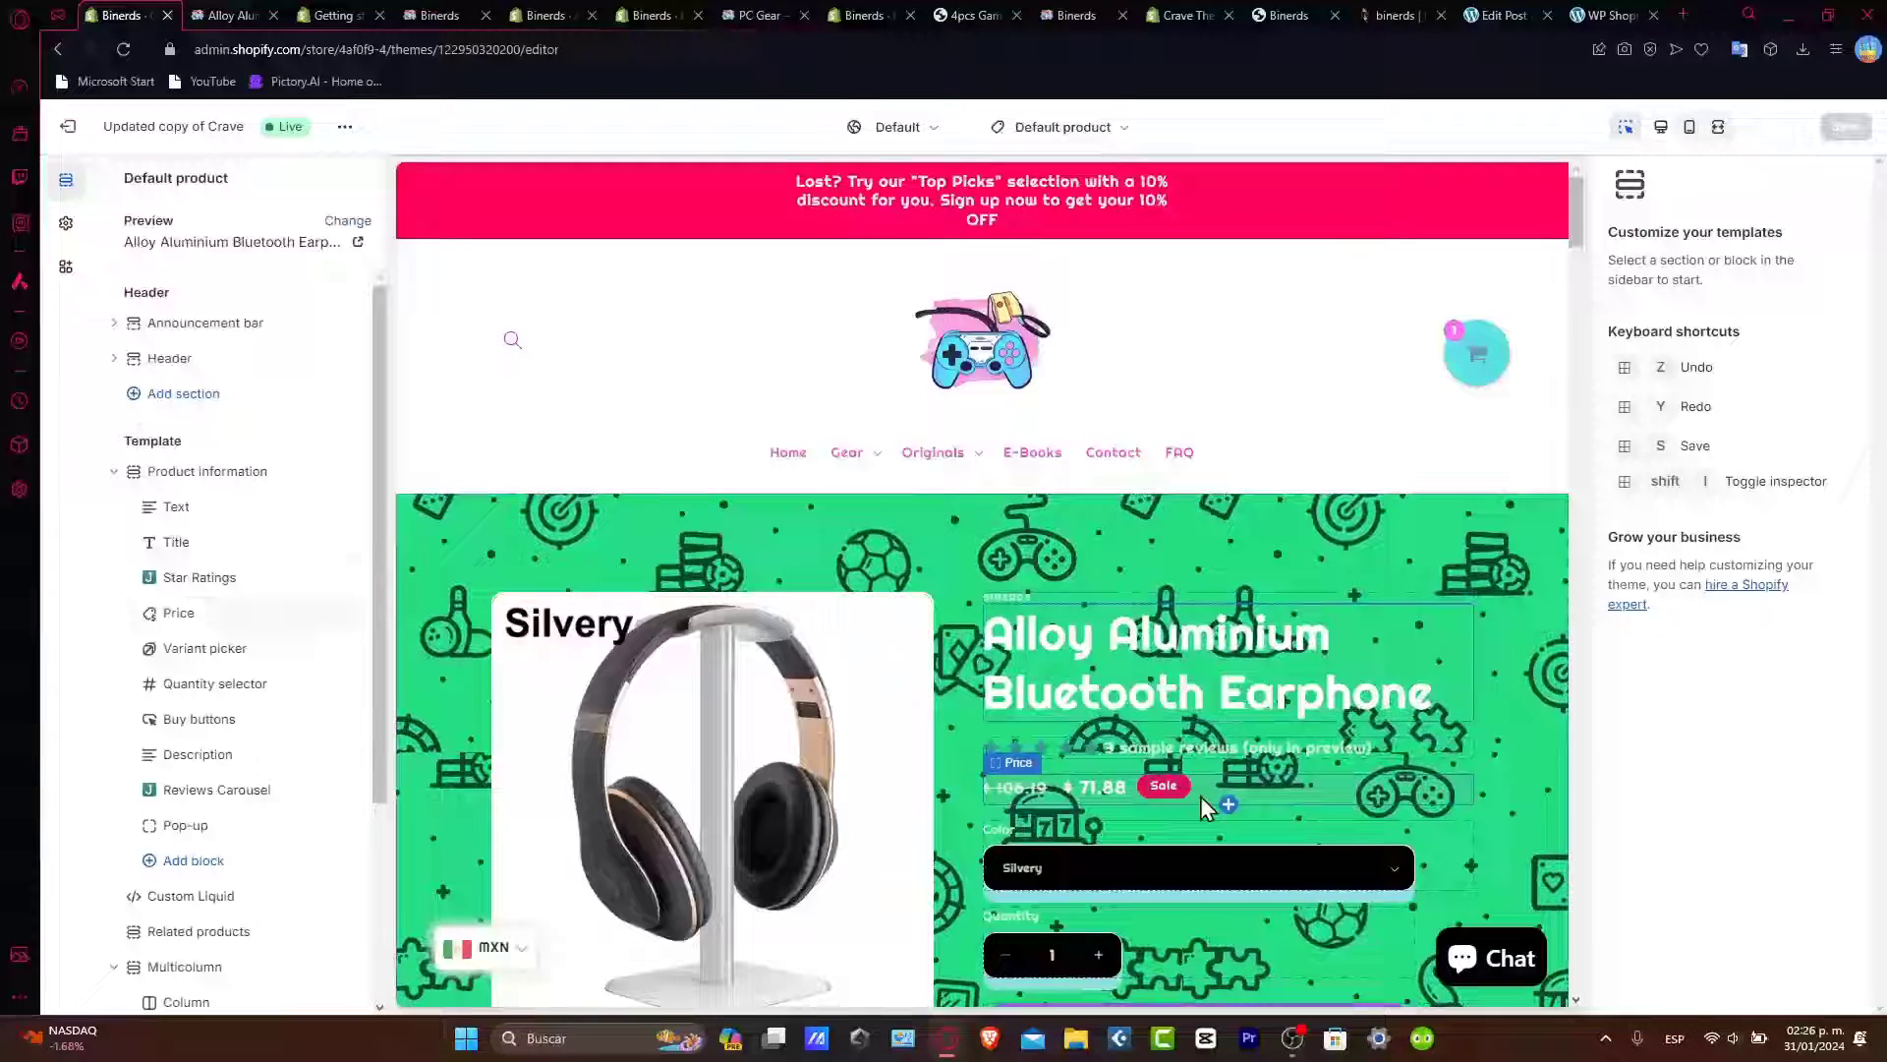
Add a Pop-up block to Product information, move it higher, and return to the storefront
left_click_drag(381, 724, 374, 864)
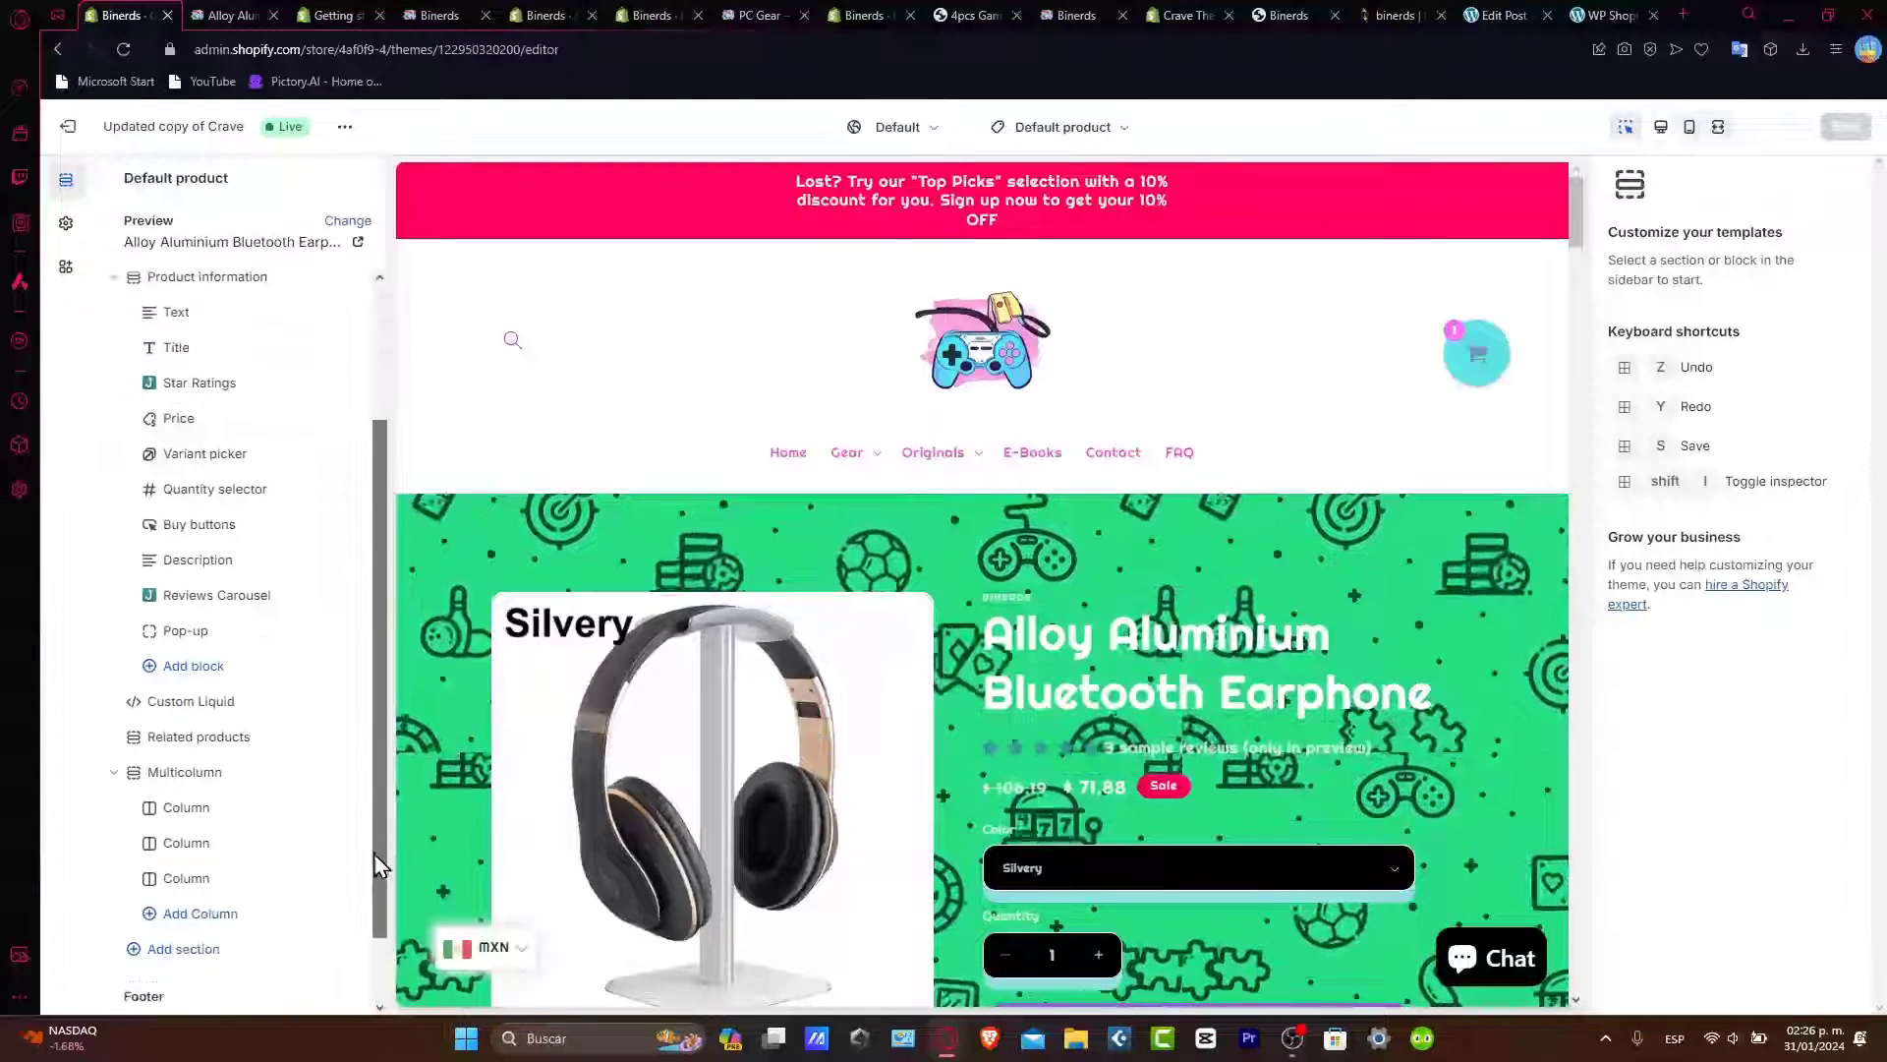
left_click(207, 655)
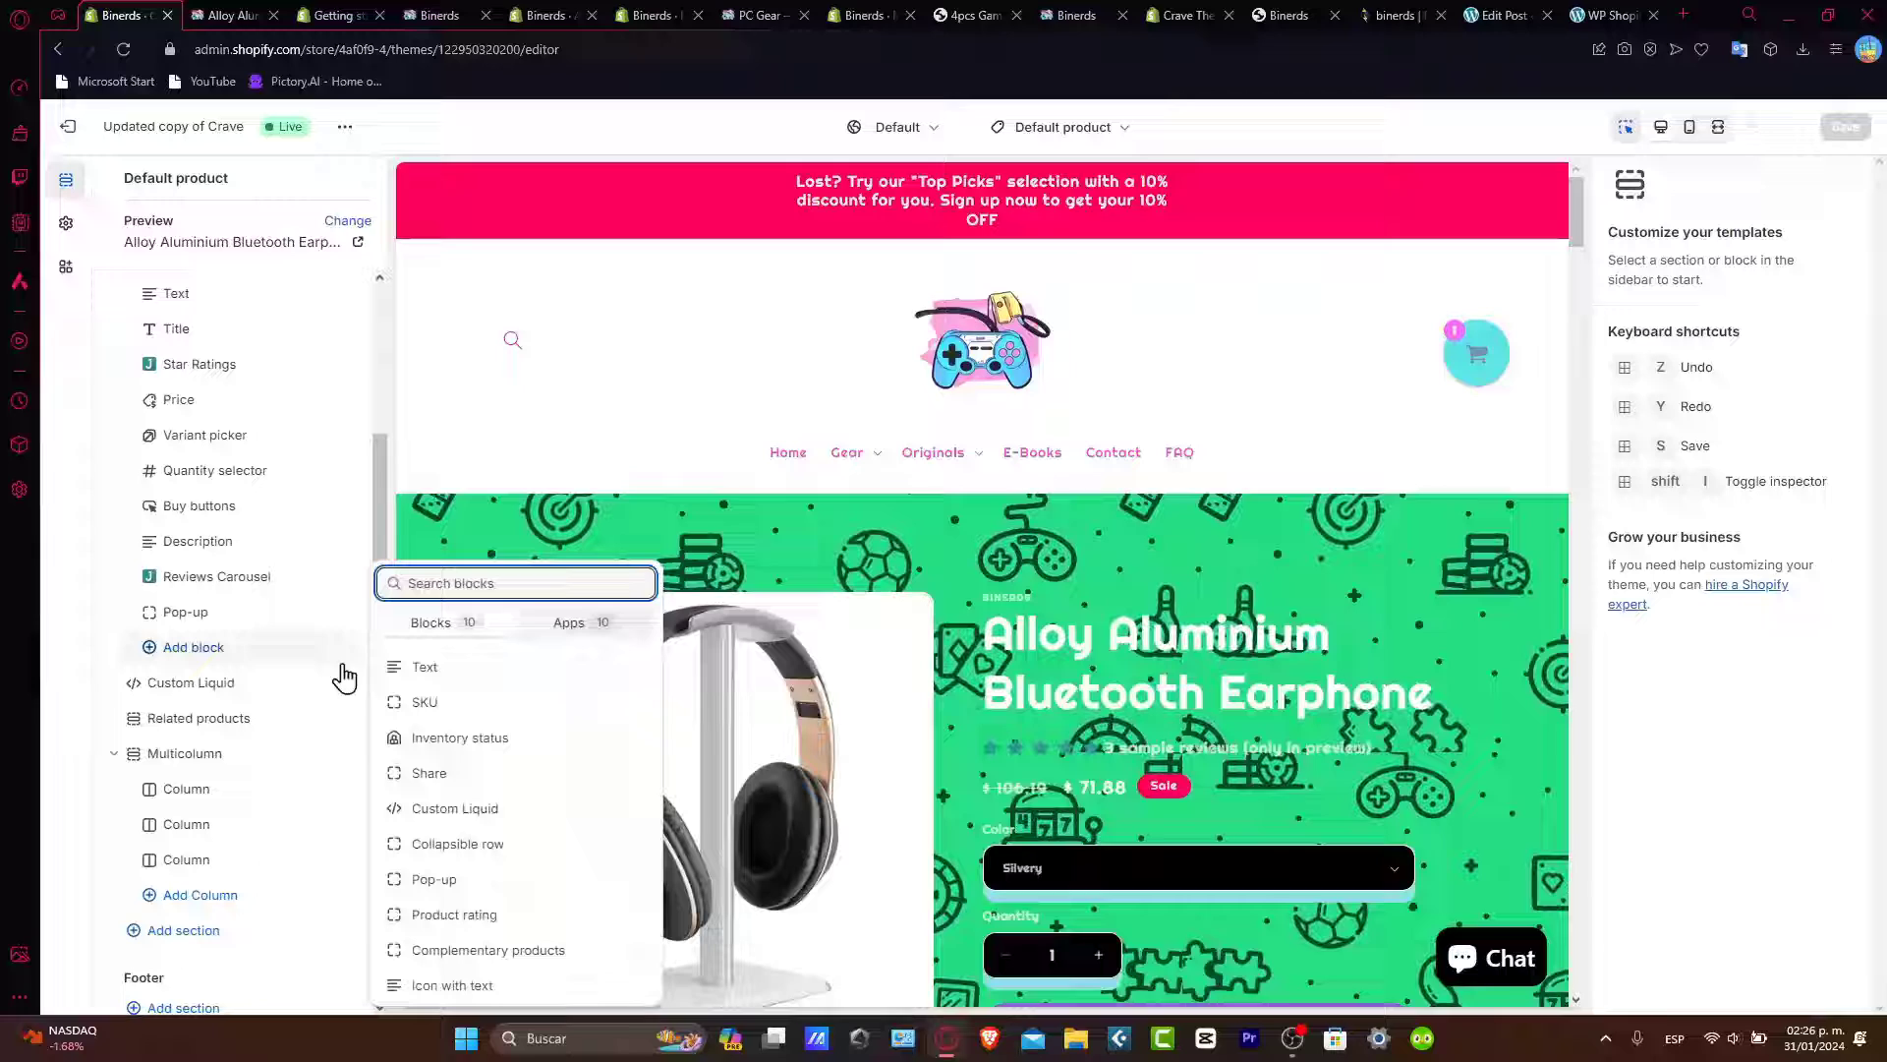
type("count")
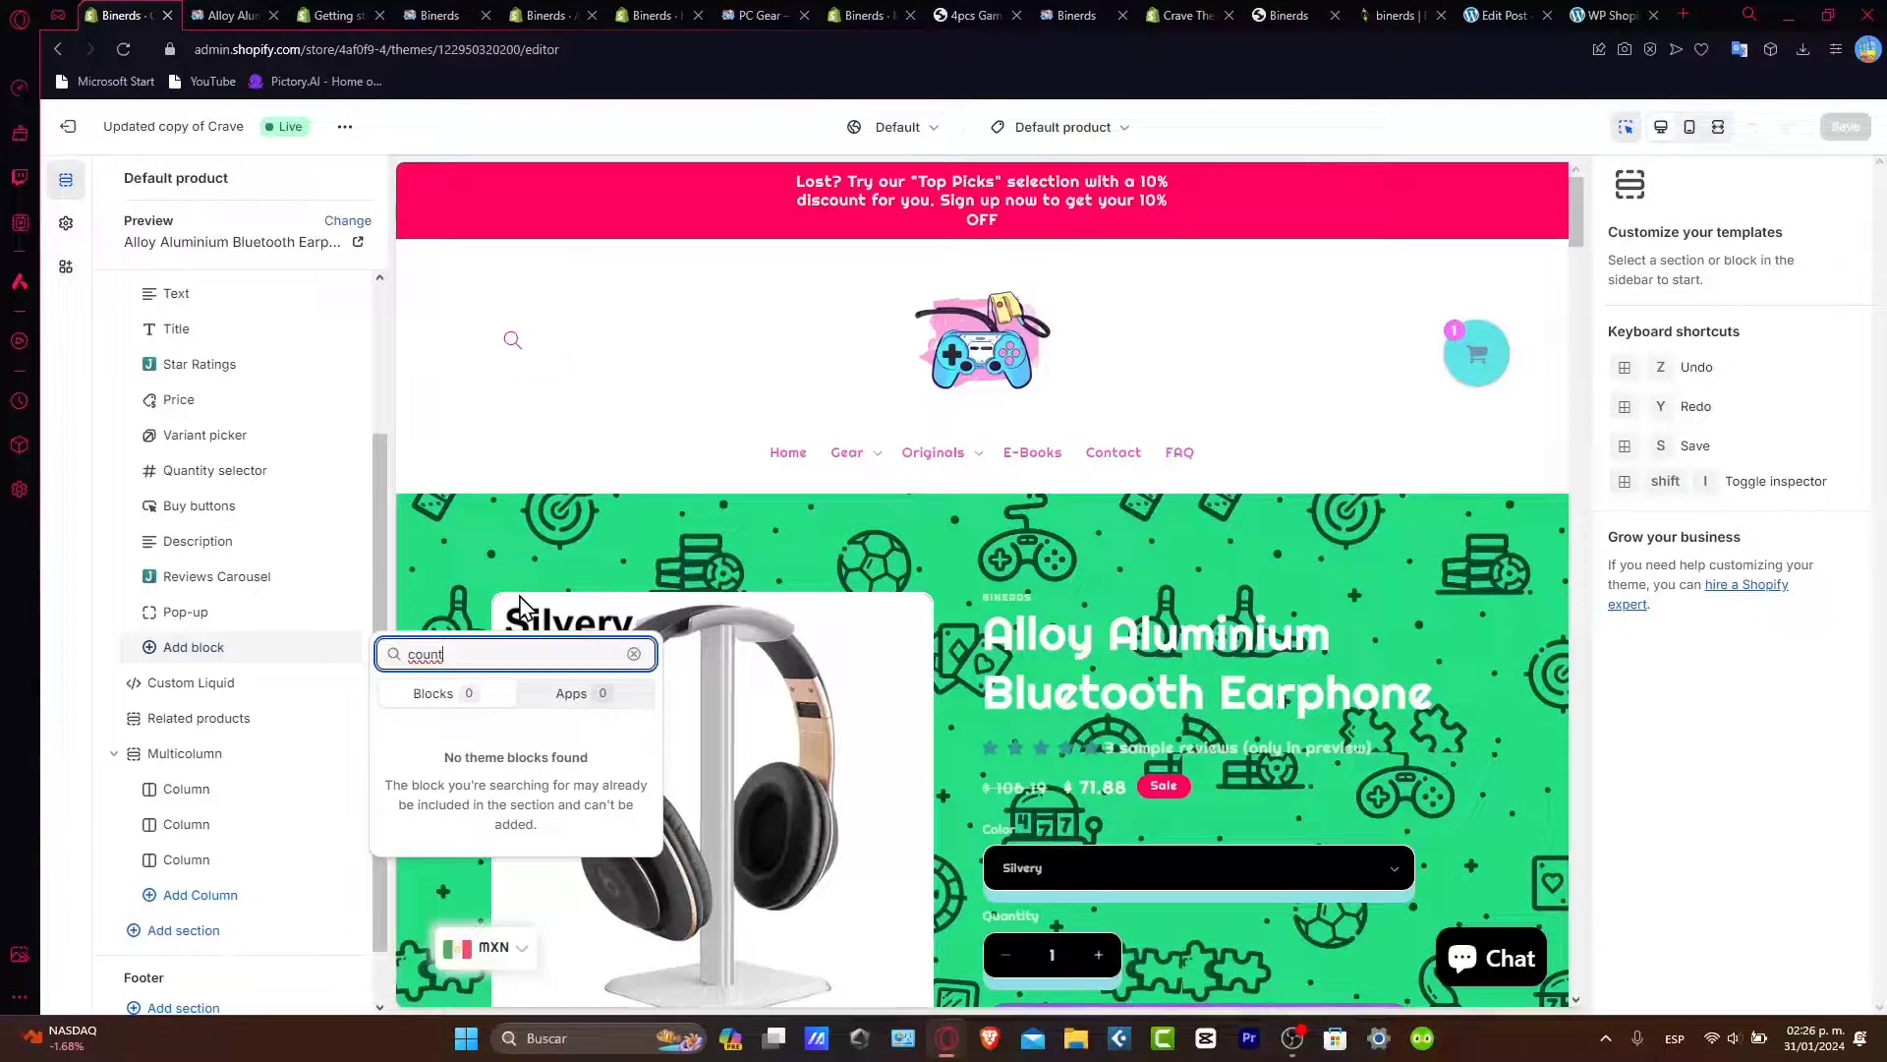
key("BackSpace")
key("BackSpace")
key("BackSpace")
key("BackSpace")
key("BackSpace")
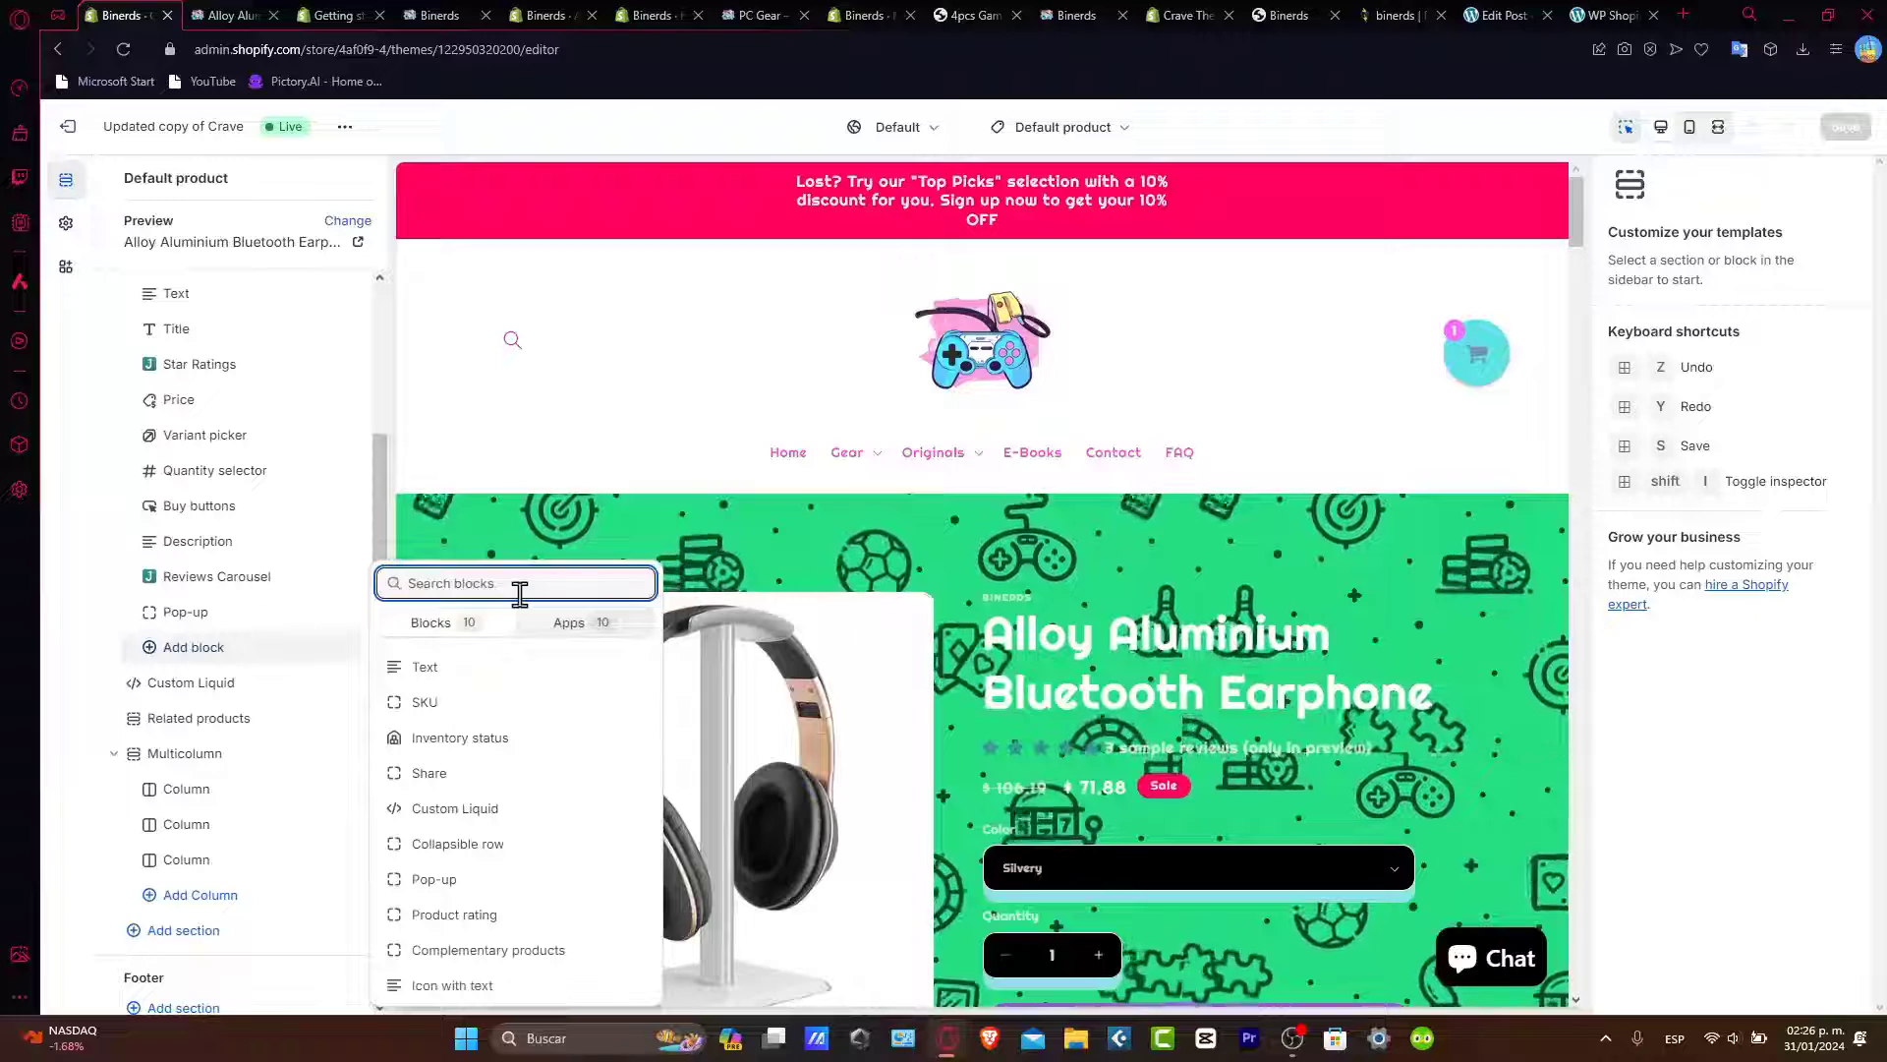
left_click(528, 886)
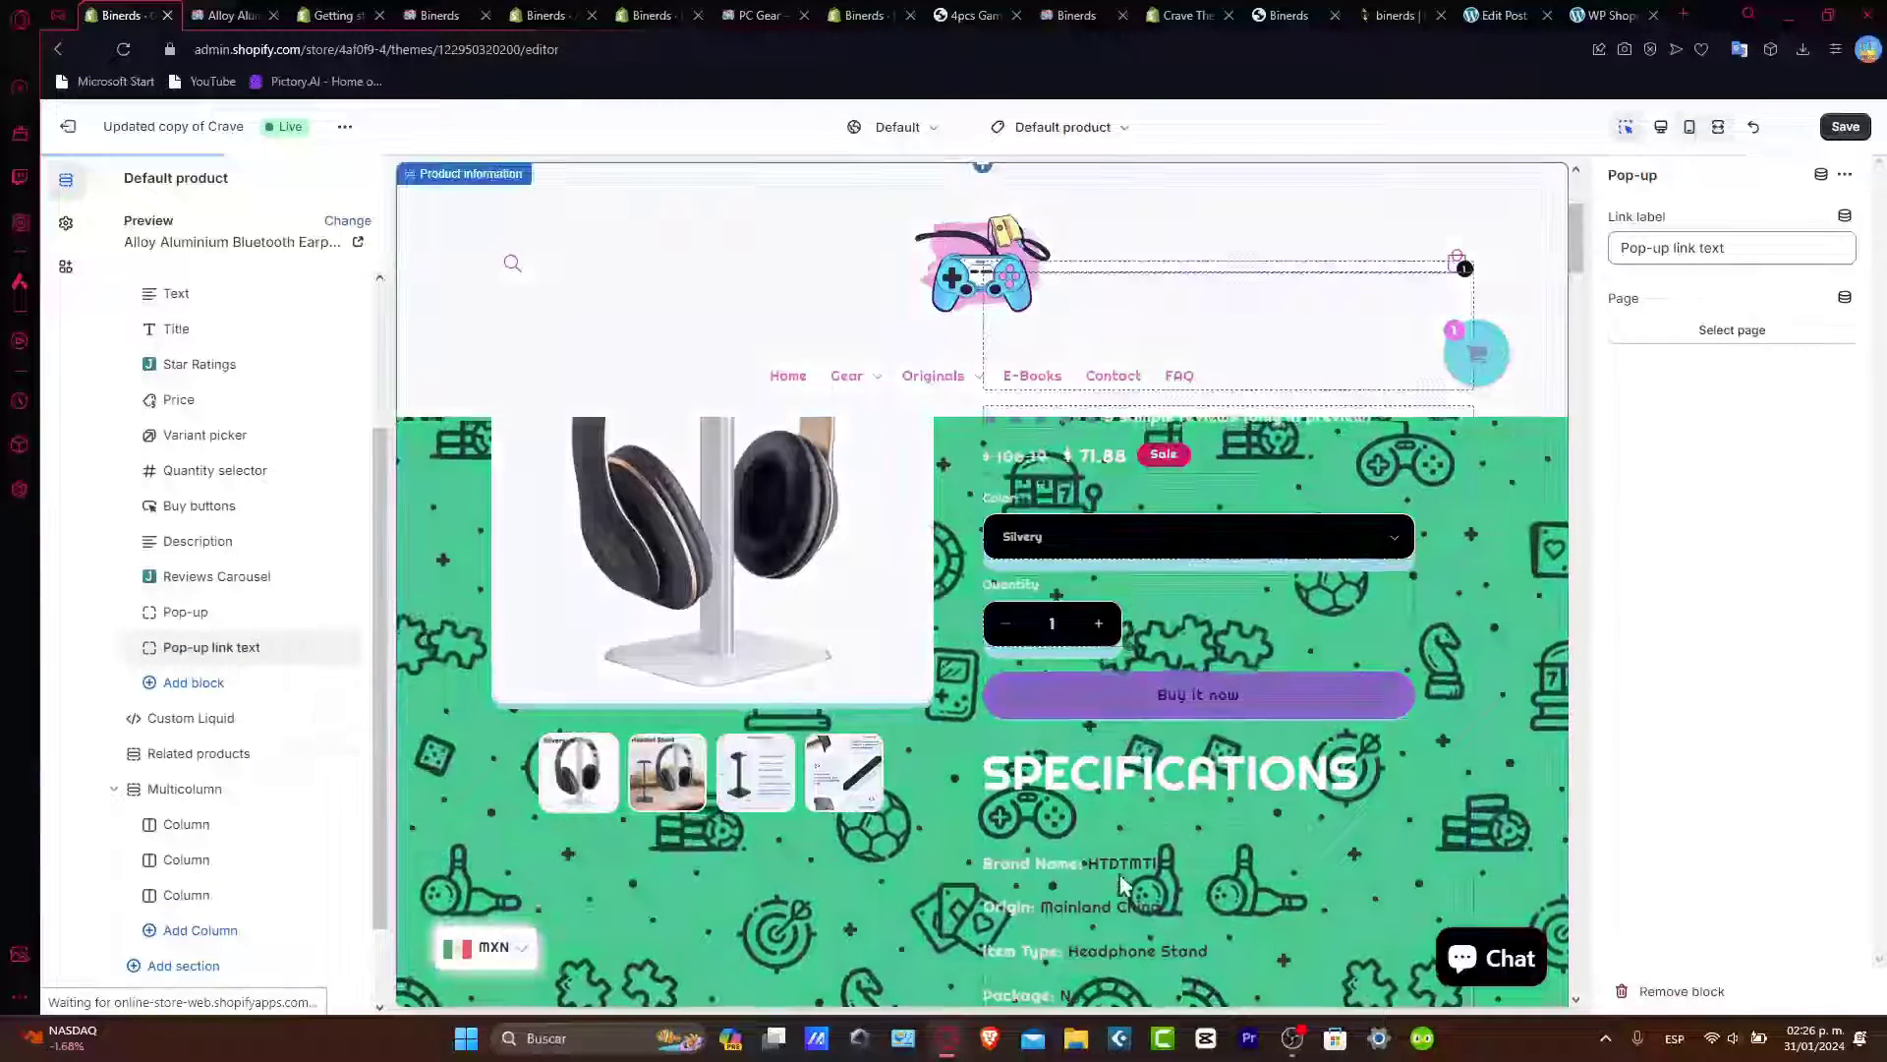
left_click_drag(310, 666, 251, 494)
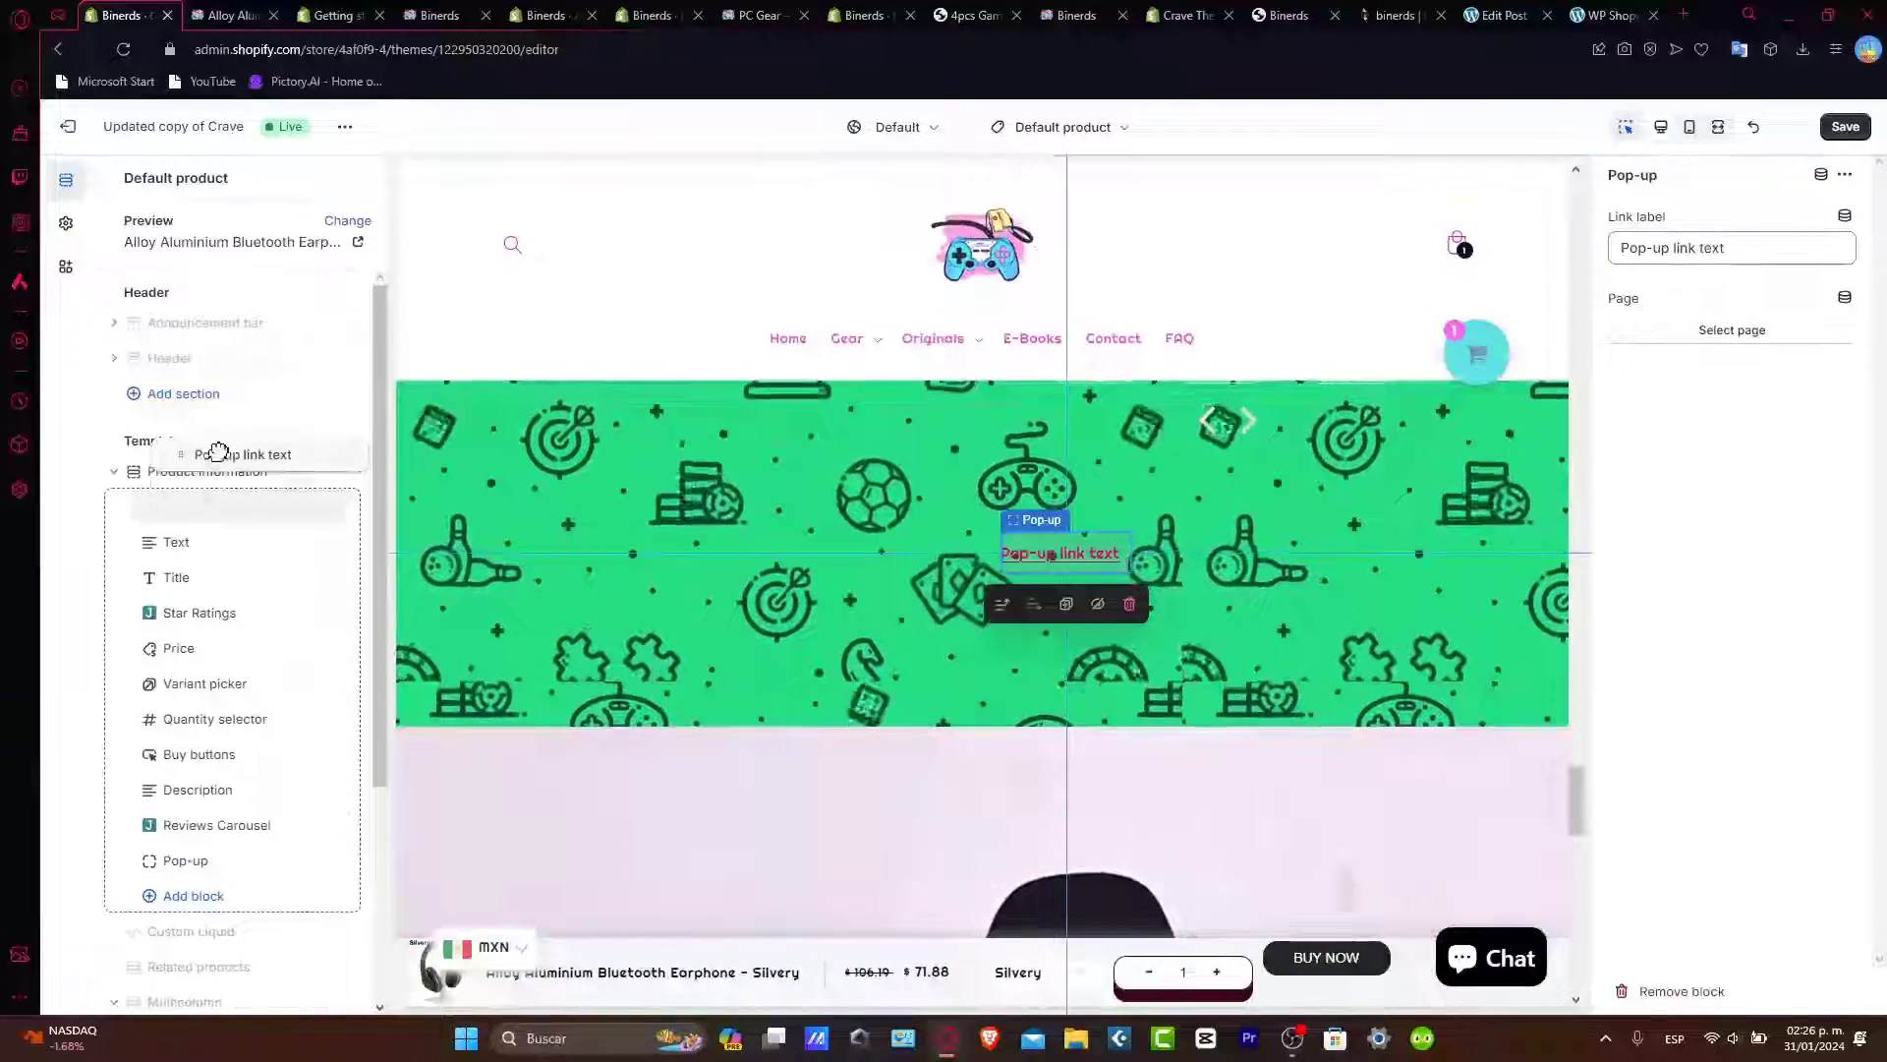
key("ctrl+Tab")
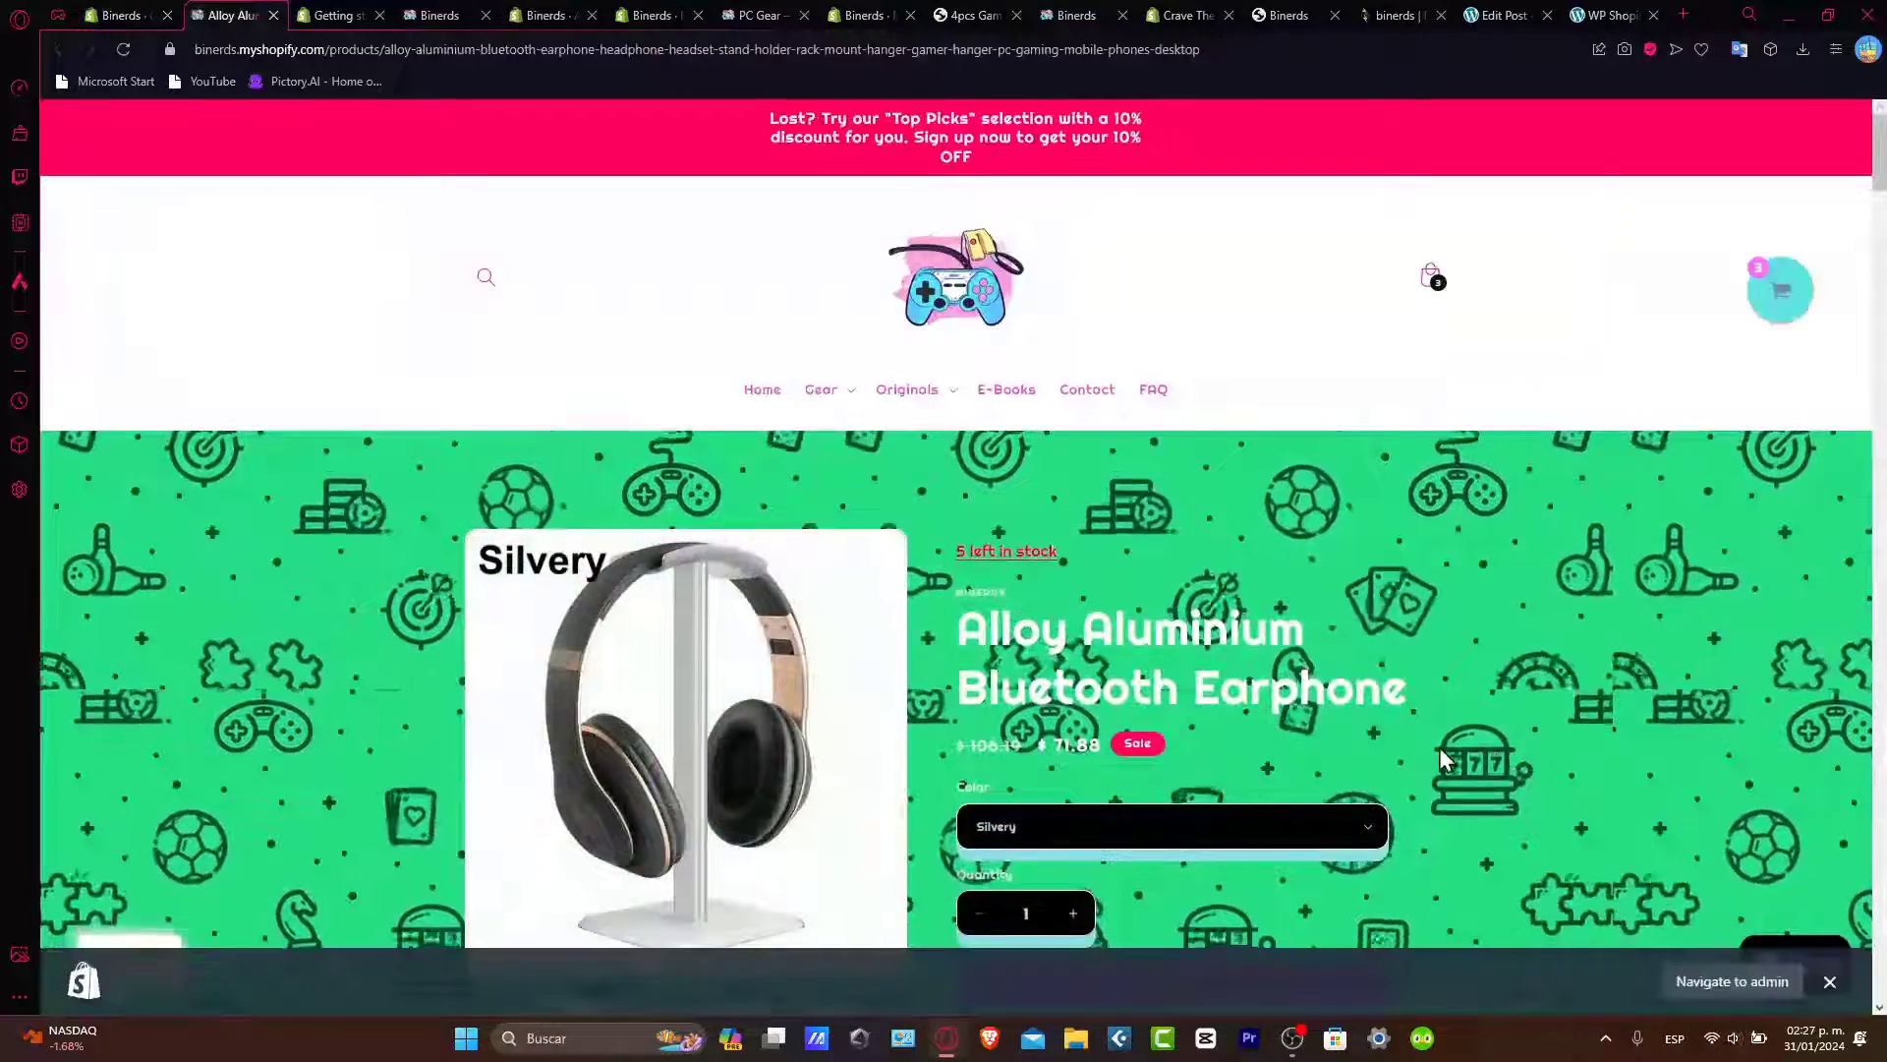
scroll(1439, 747, "down", 3)
left_click(1830, 981)
scroll(1506, 720, "up", 3)
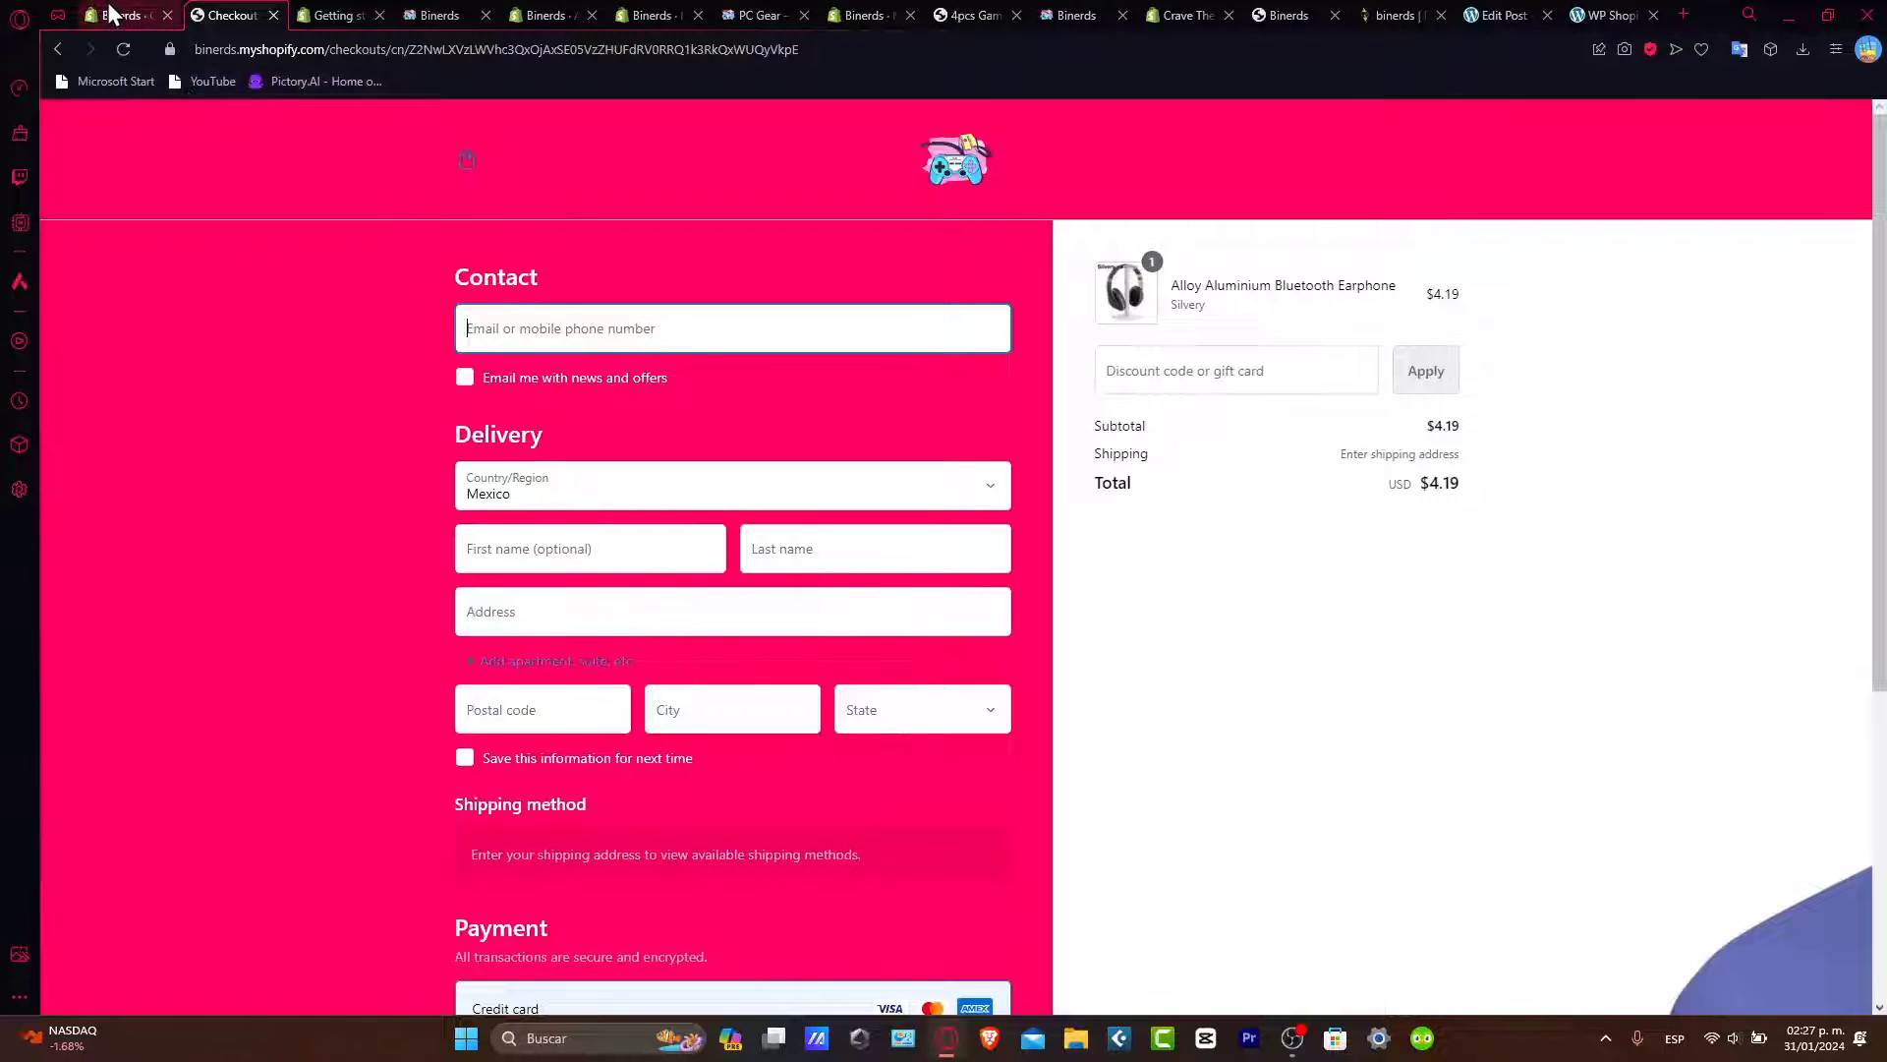
left_click(61, 49)
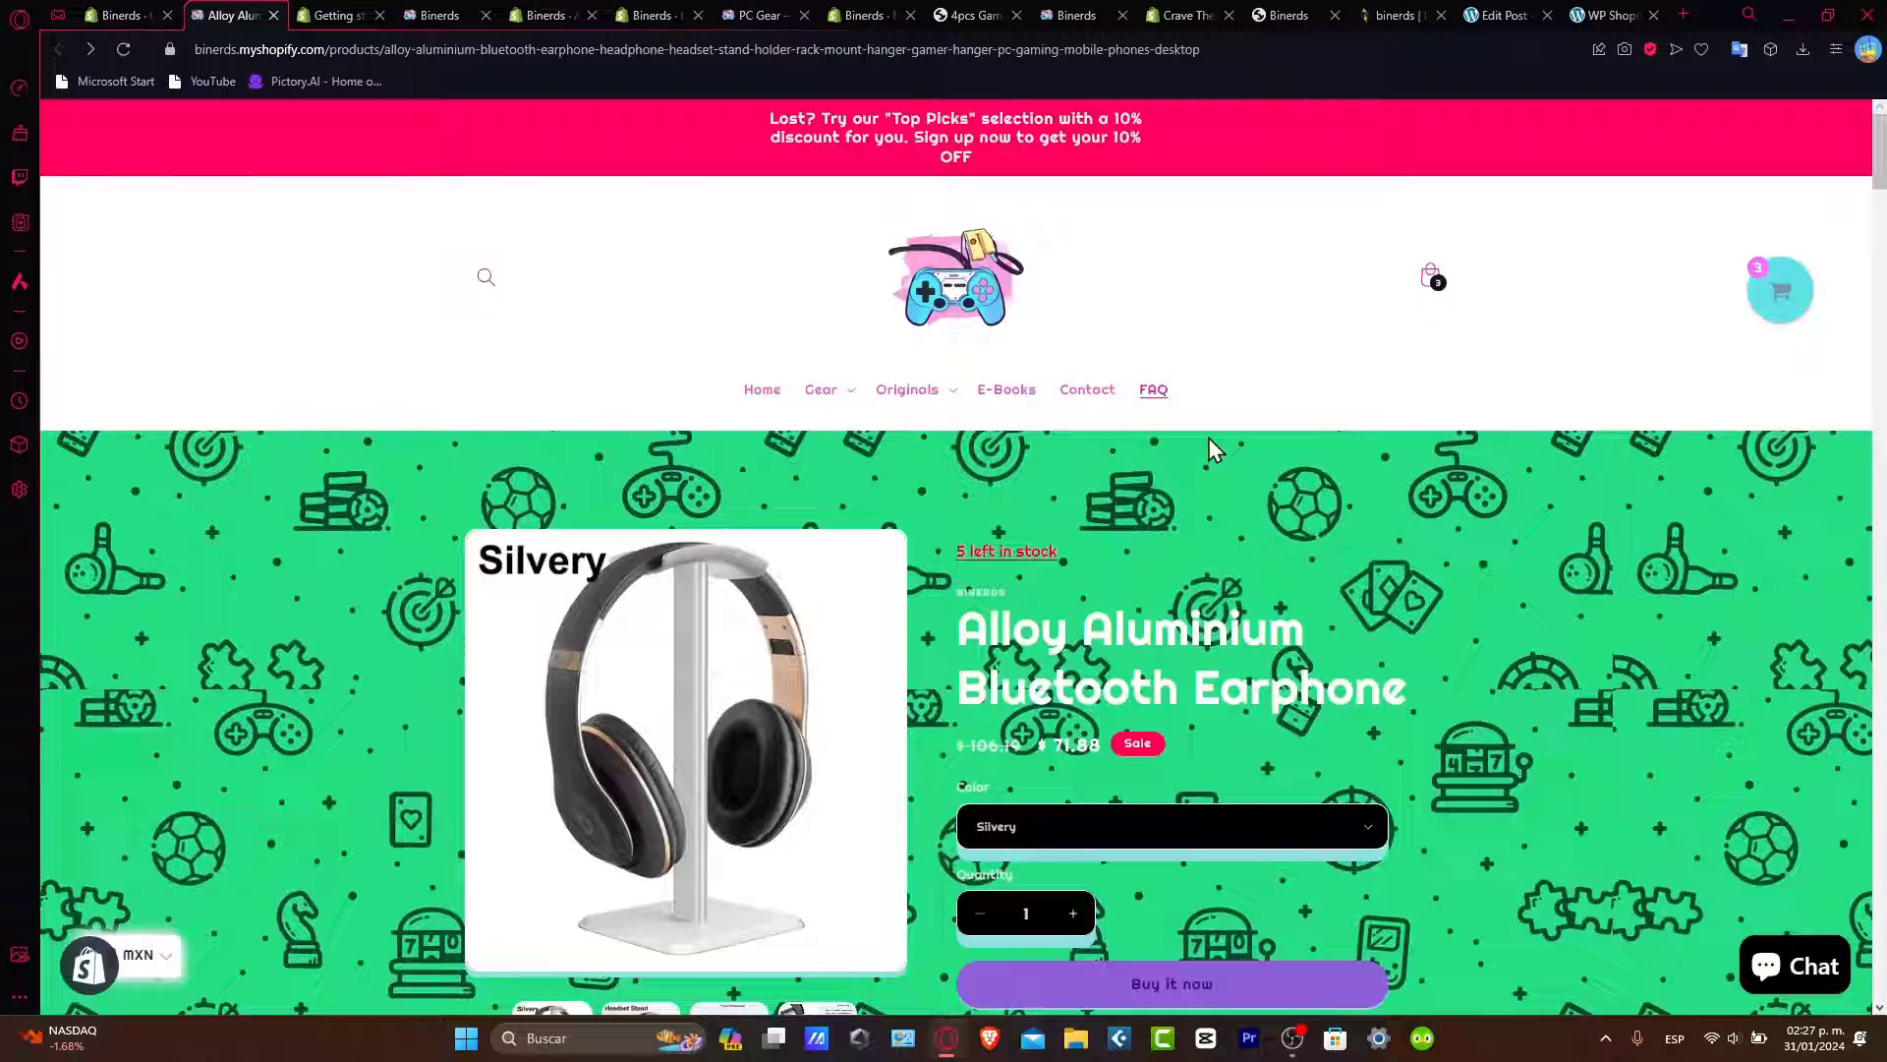